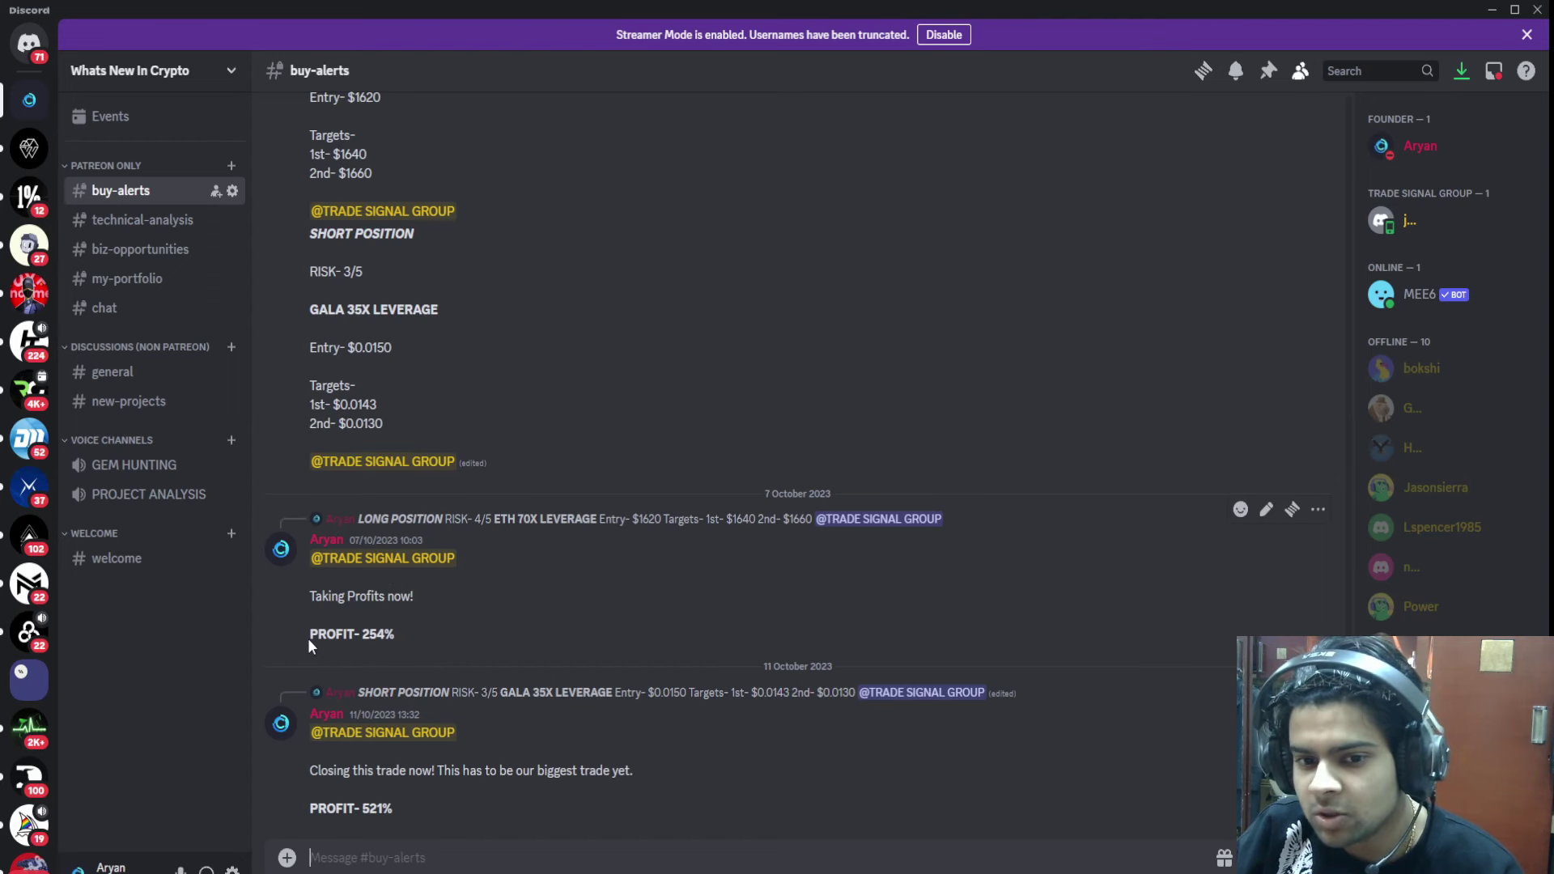
left_click_drag(308, 641, 385, 637)
left_click(415, 635)
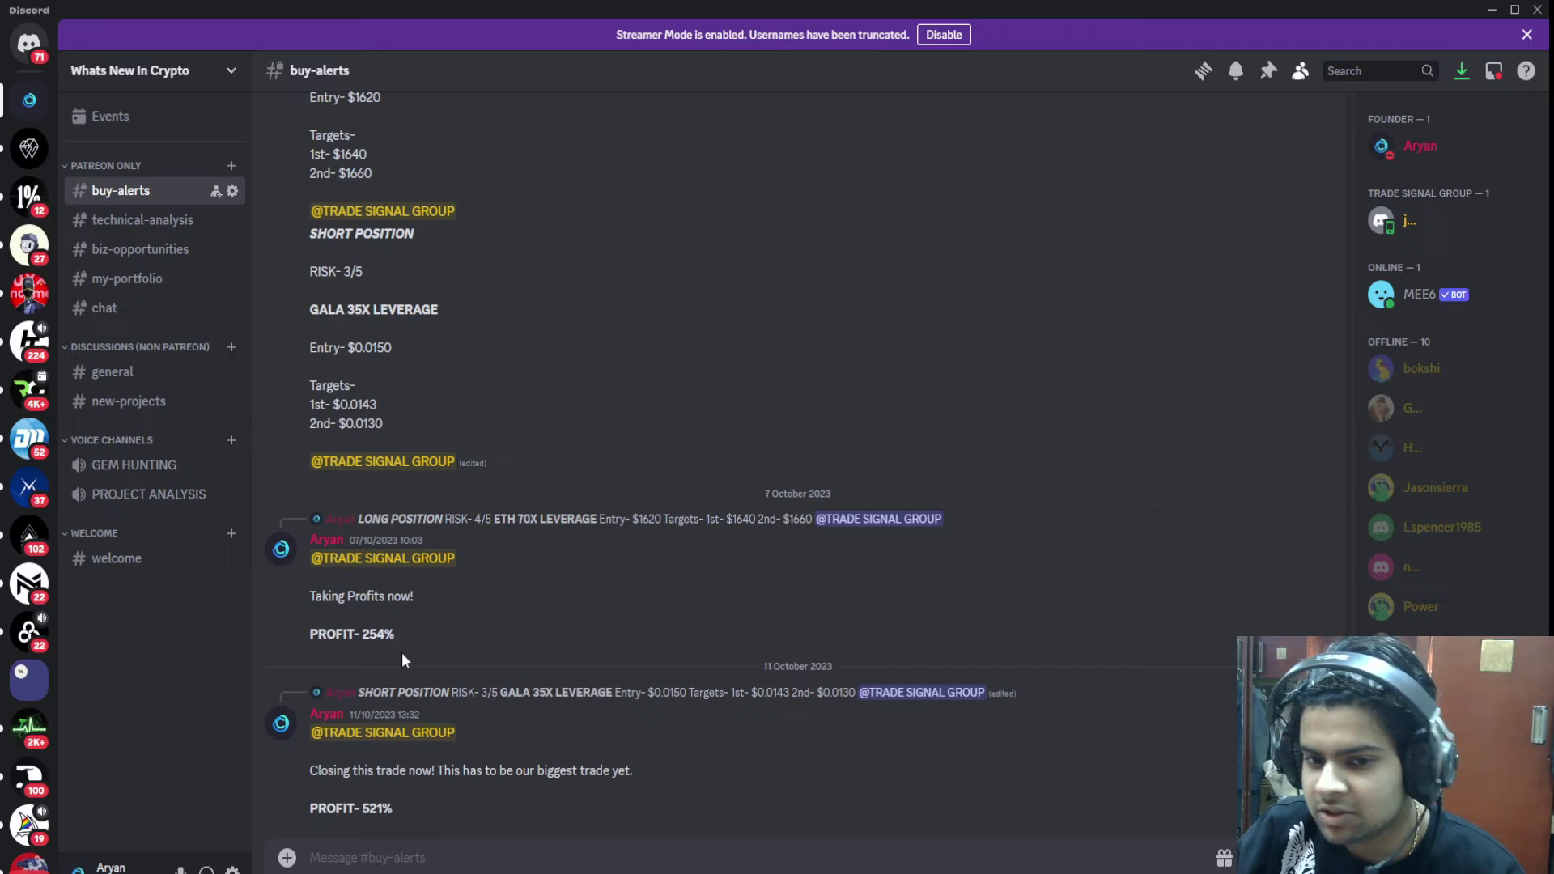
left_click_drag(303, 635, 404, 633)
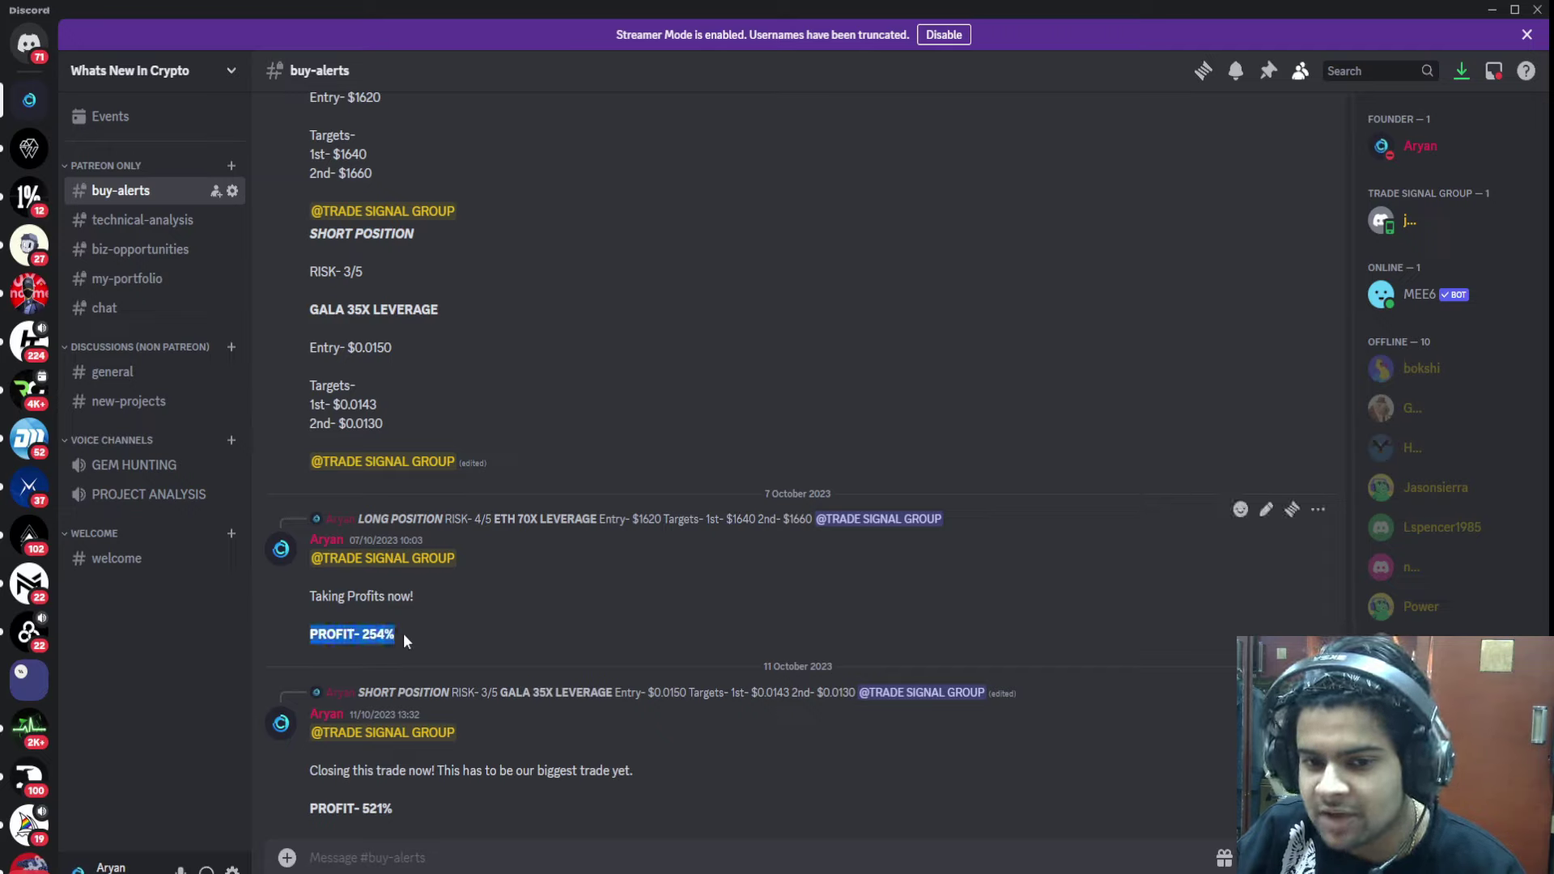
left_click_drag(310, 809, 398, 805)
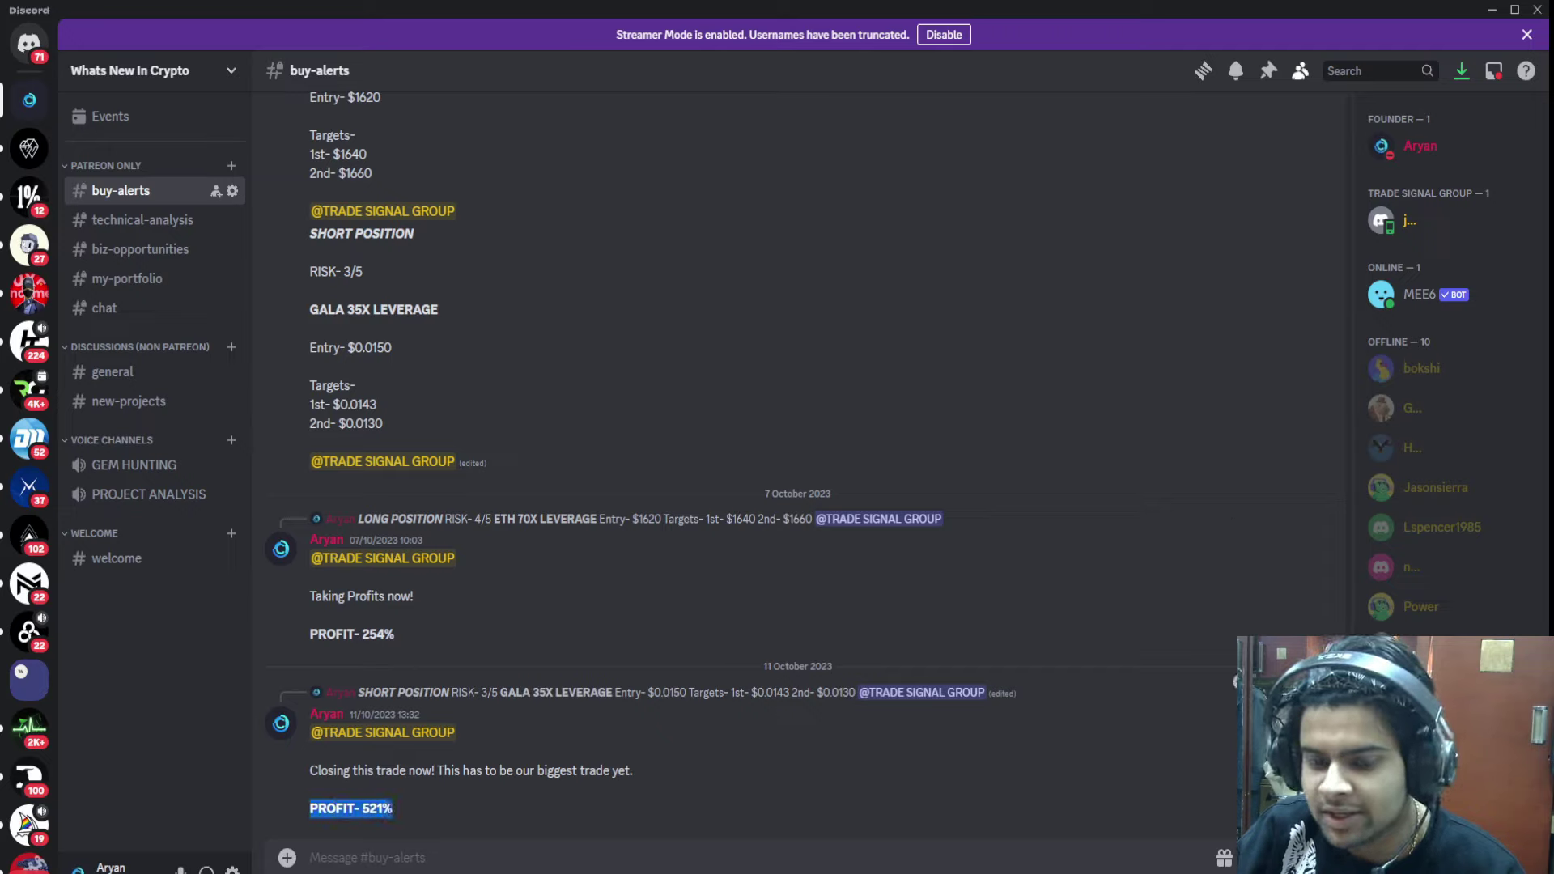
left_click(406, 804)
left_click_drag(307, 634, 398, 634)
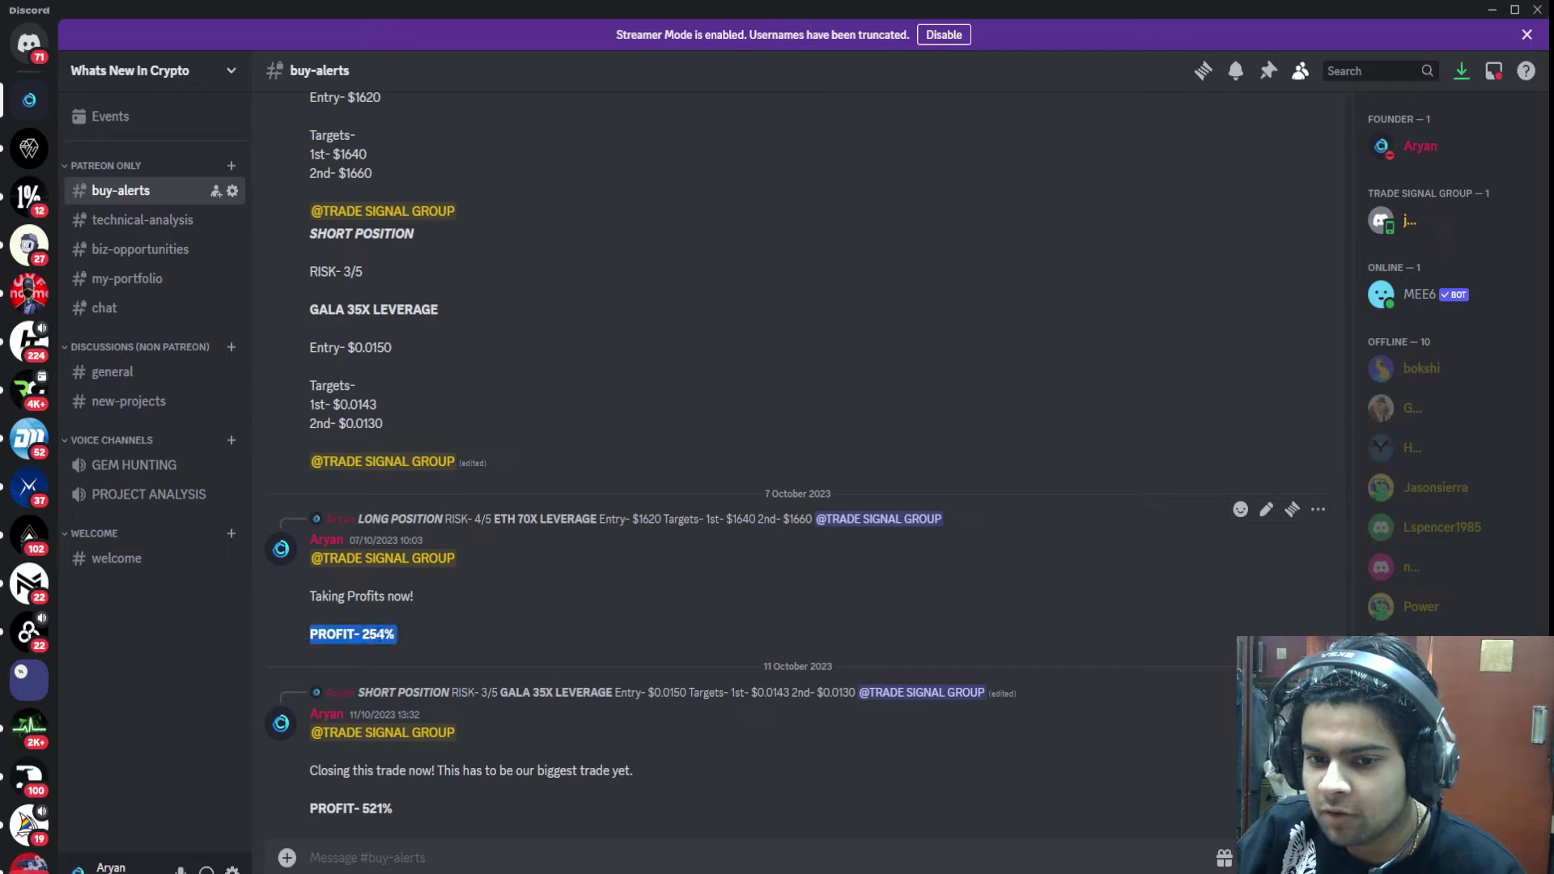
left_click(411, 664)
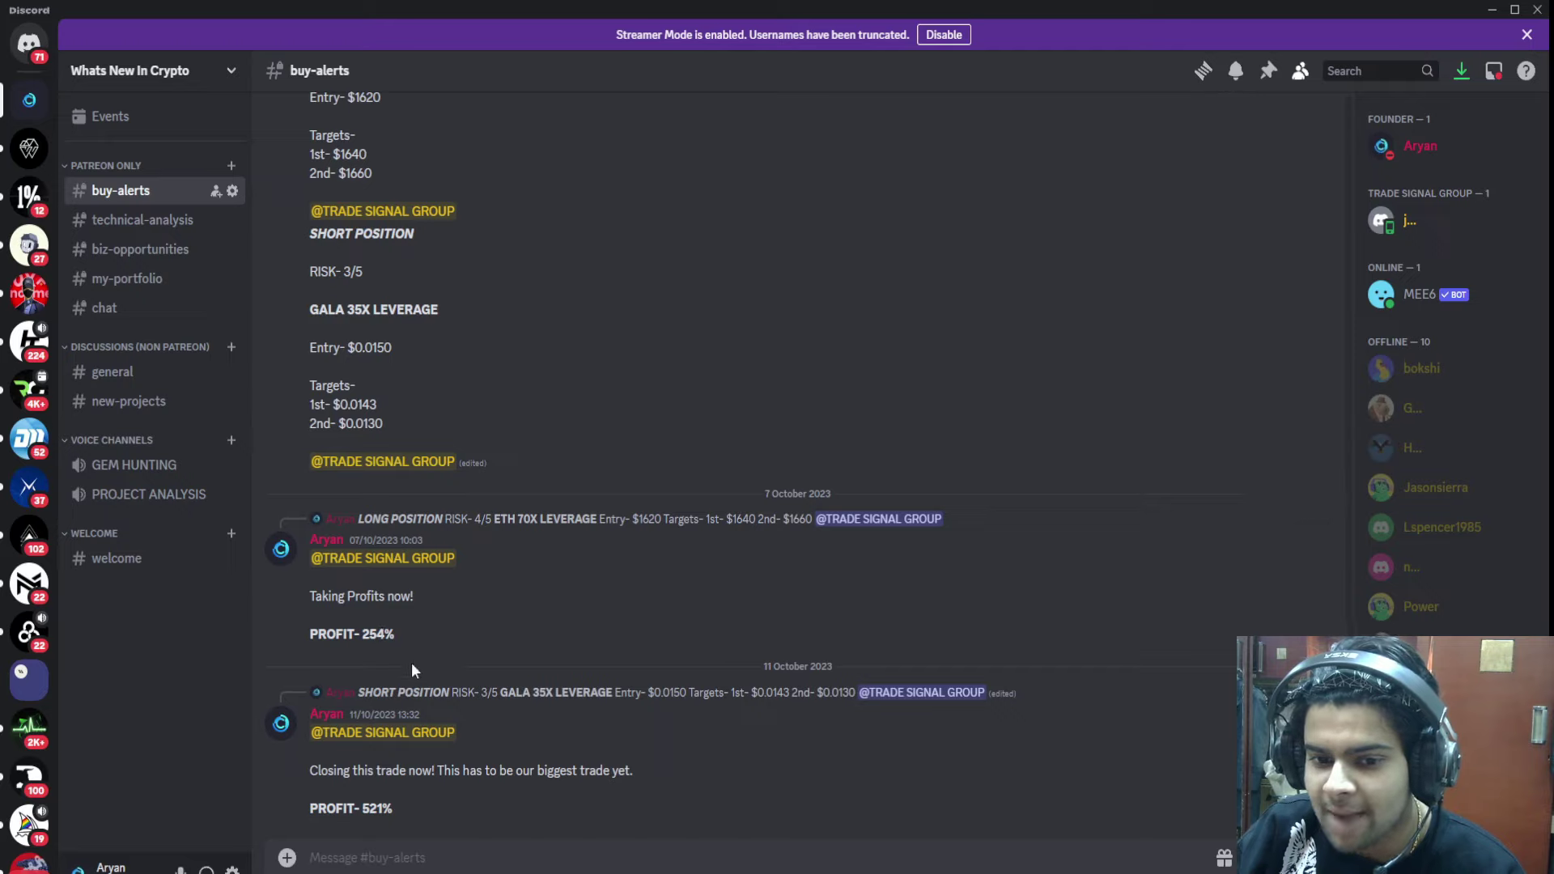
left_click_drag(310, 809, 395, 809)
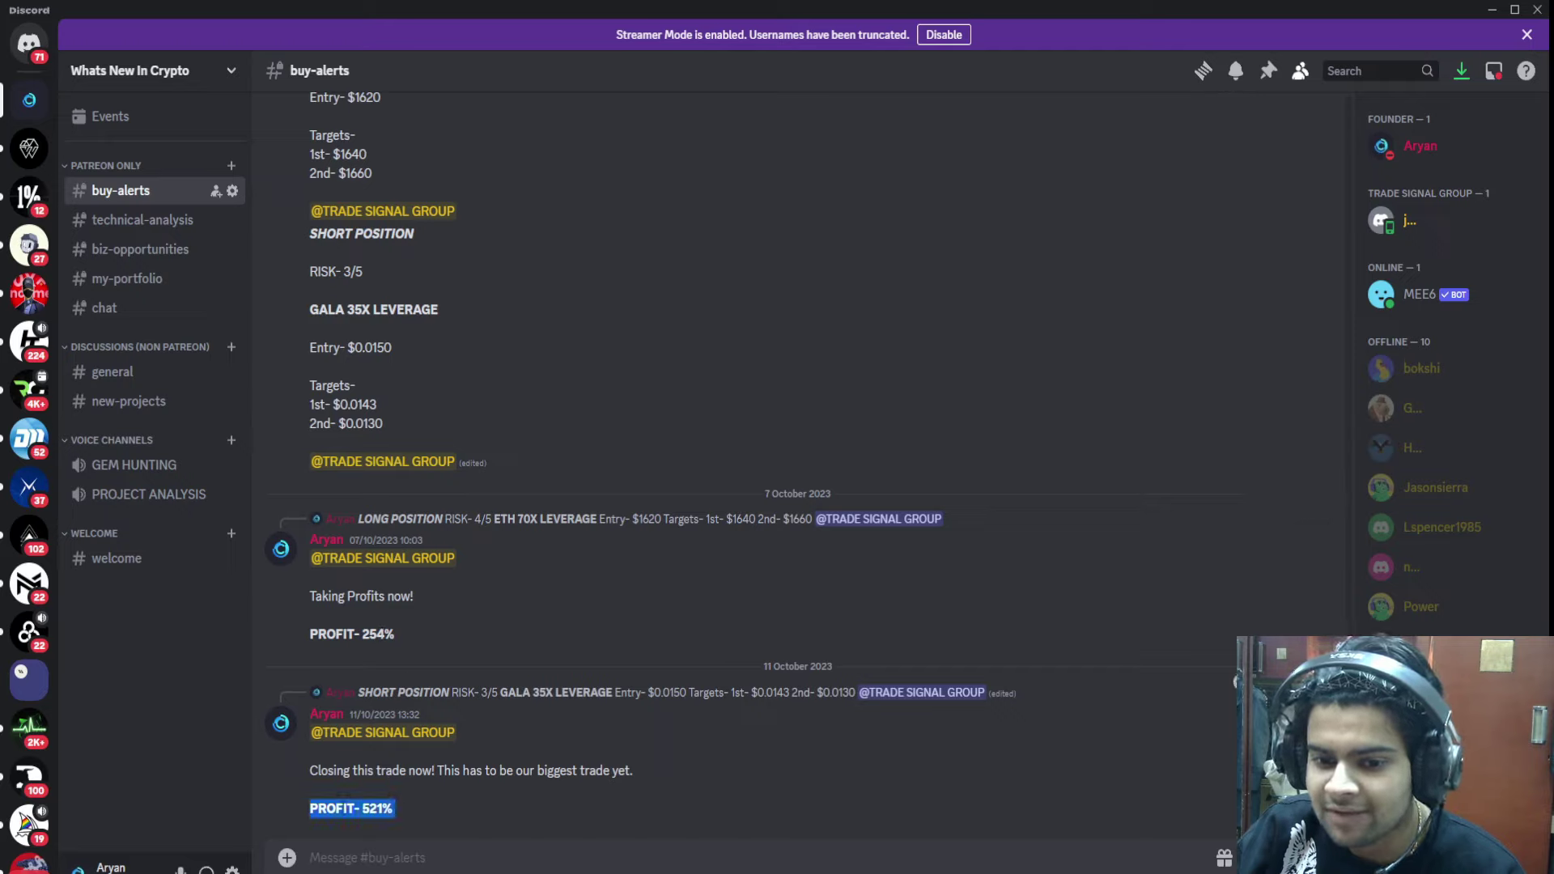
left_click(408, 808)
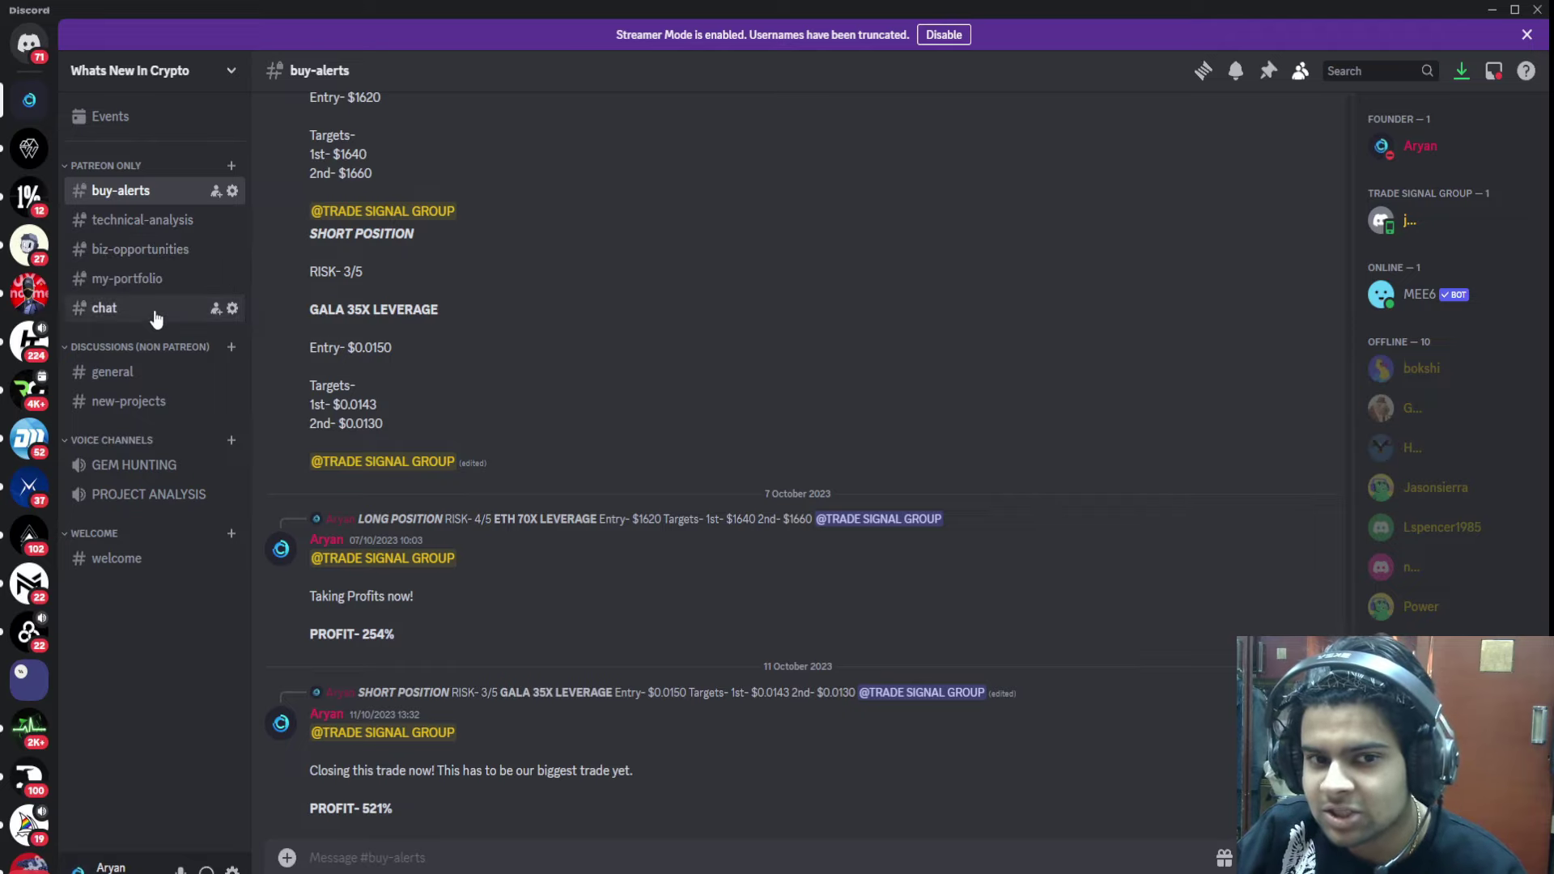
Step: Switch to the TradingView JASMY/USDT 4h chart and adjust its time scale
key("alt+Tab")
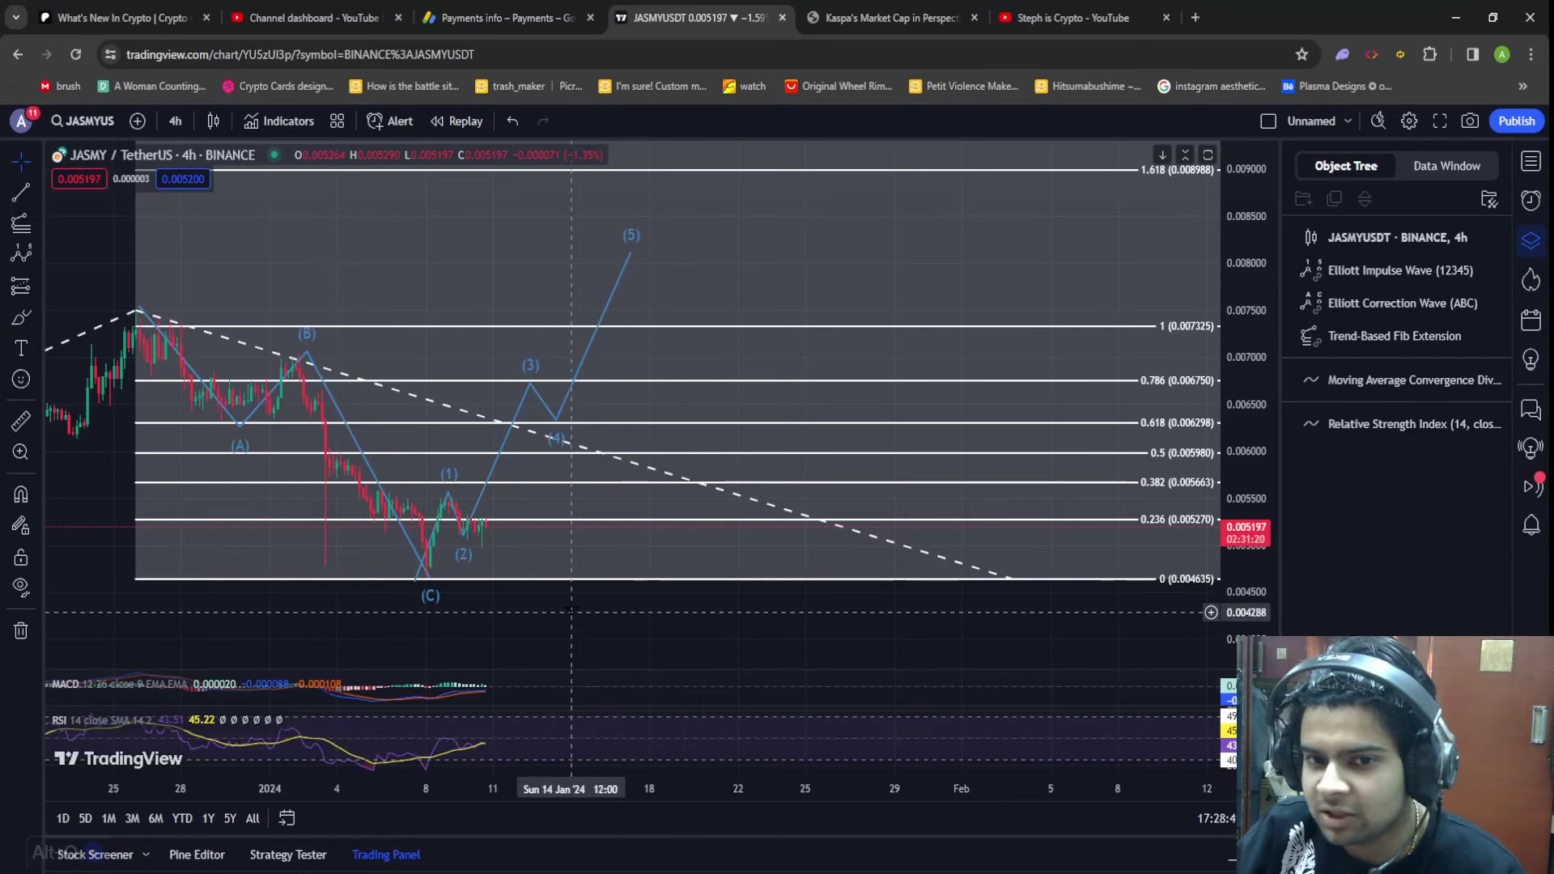
scroll(558, 511, "down", 2)
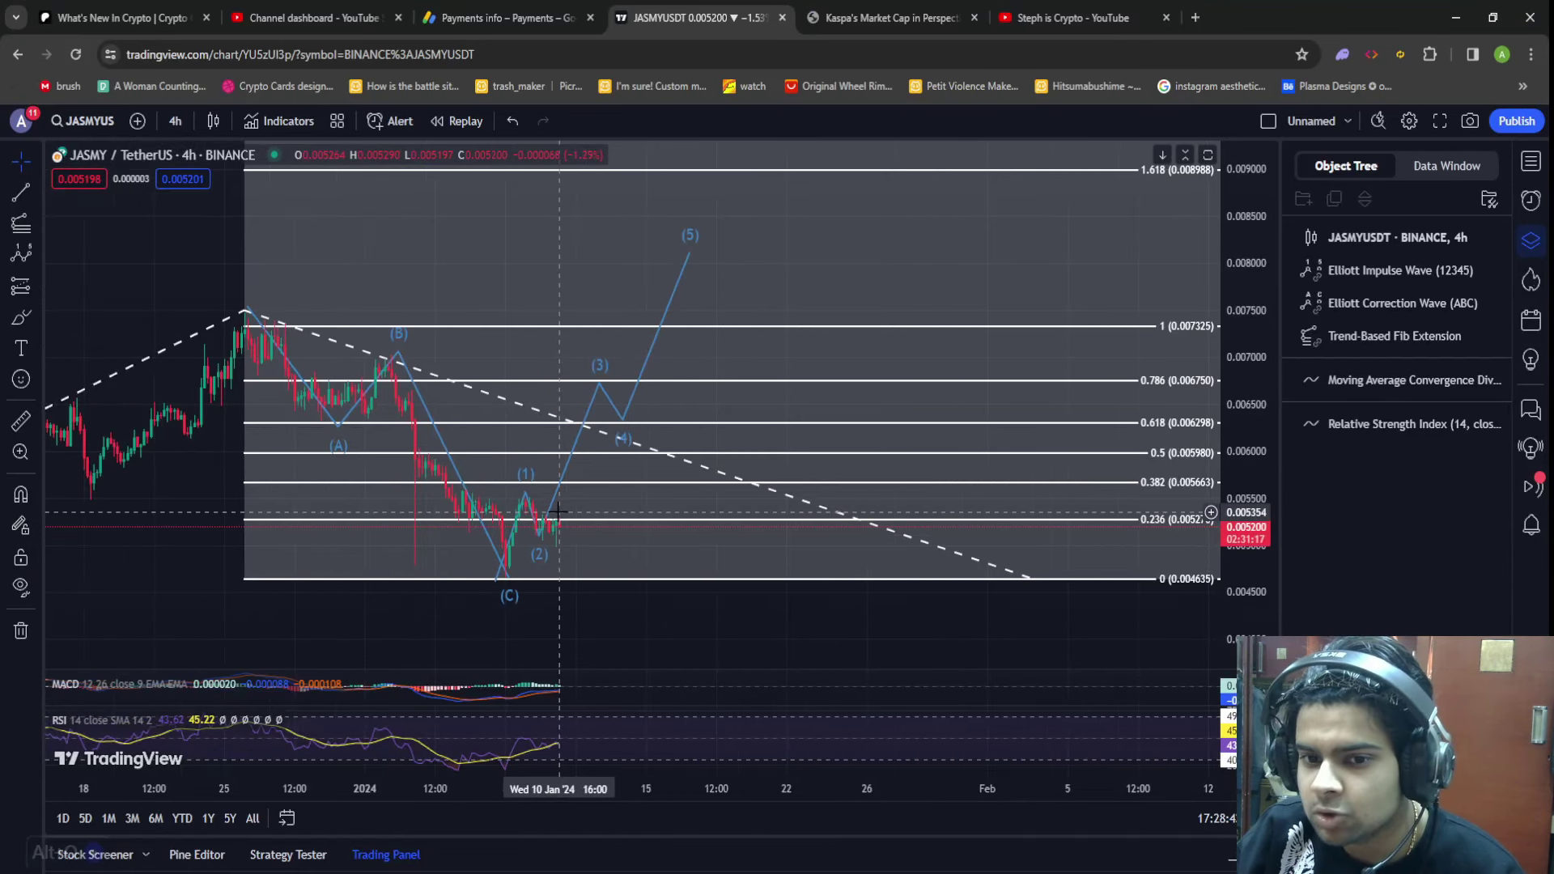
scroll(559, 512, "down", 2)
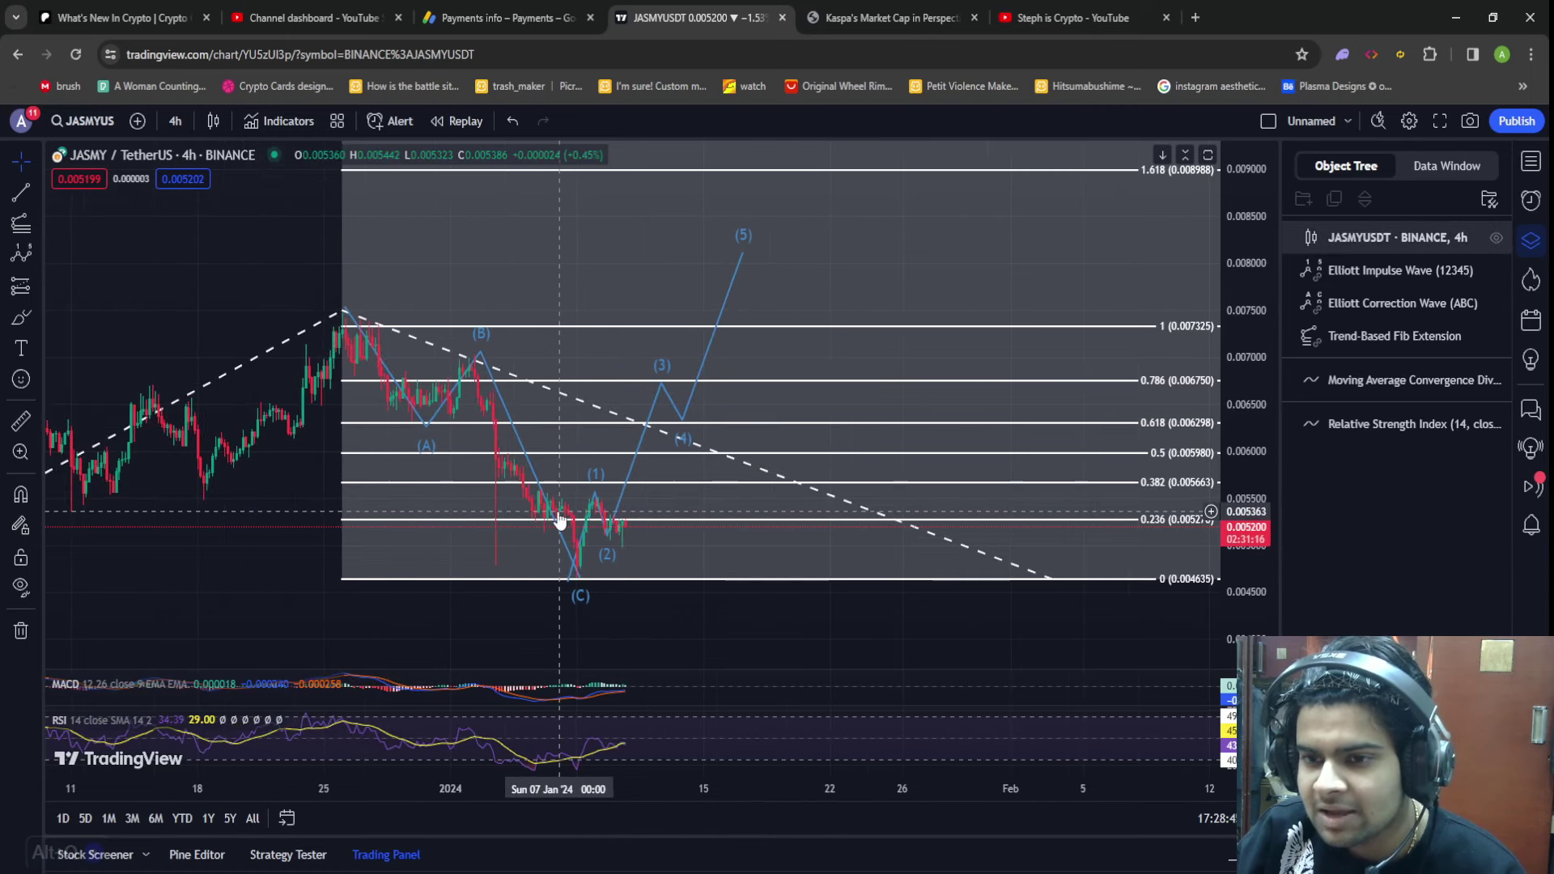
scroll(559, 518, "up", 3)
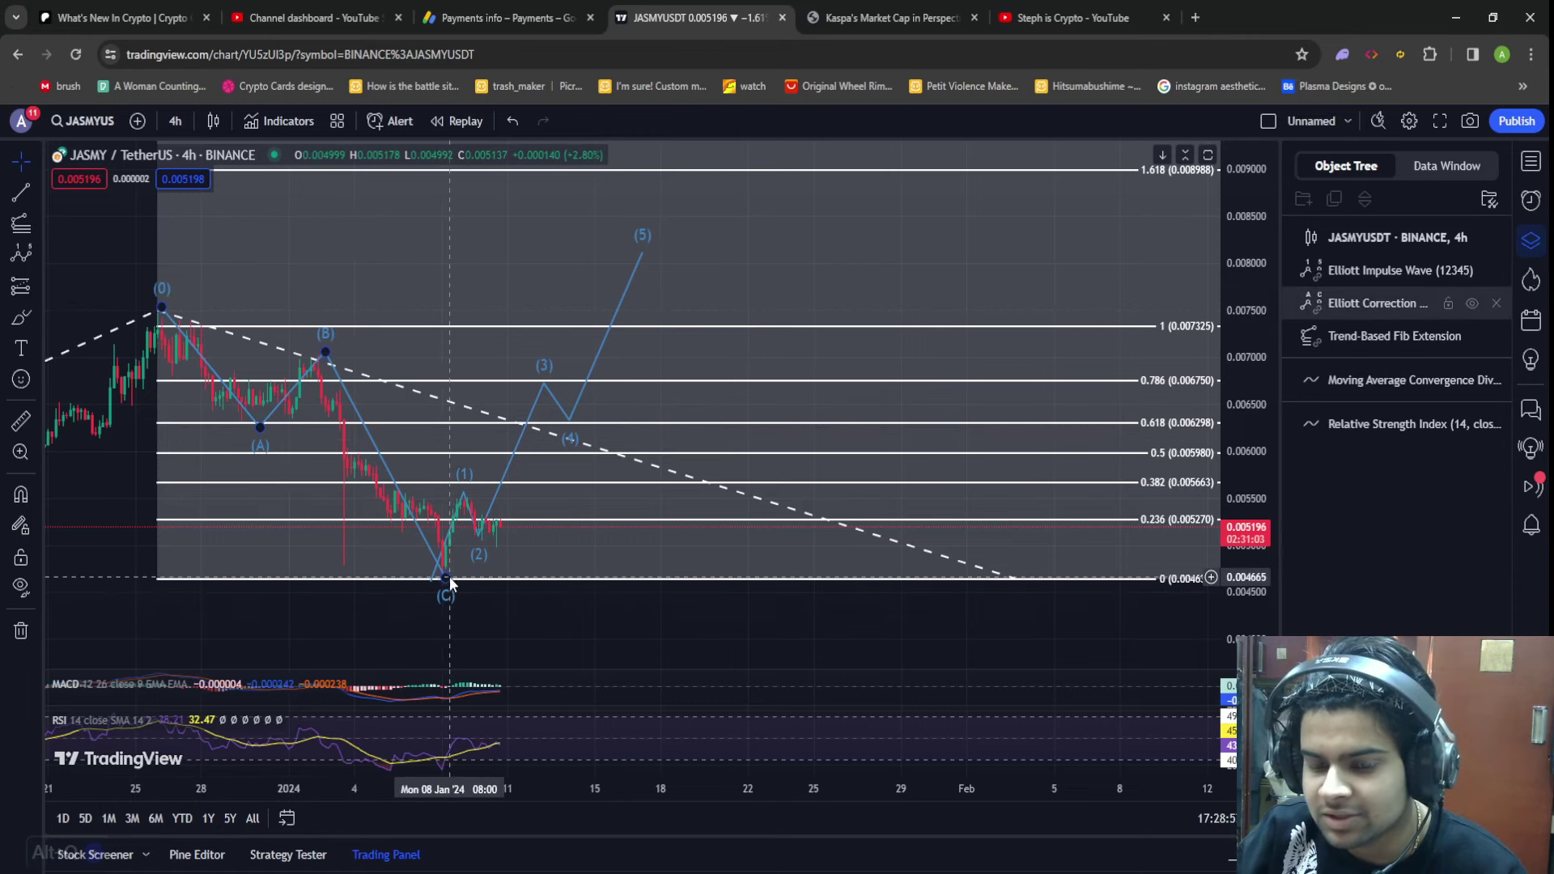
left_click(21, 420)
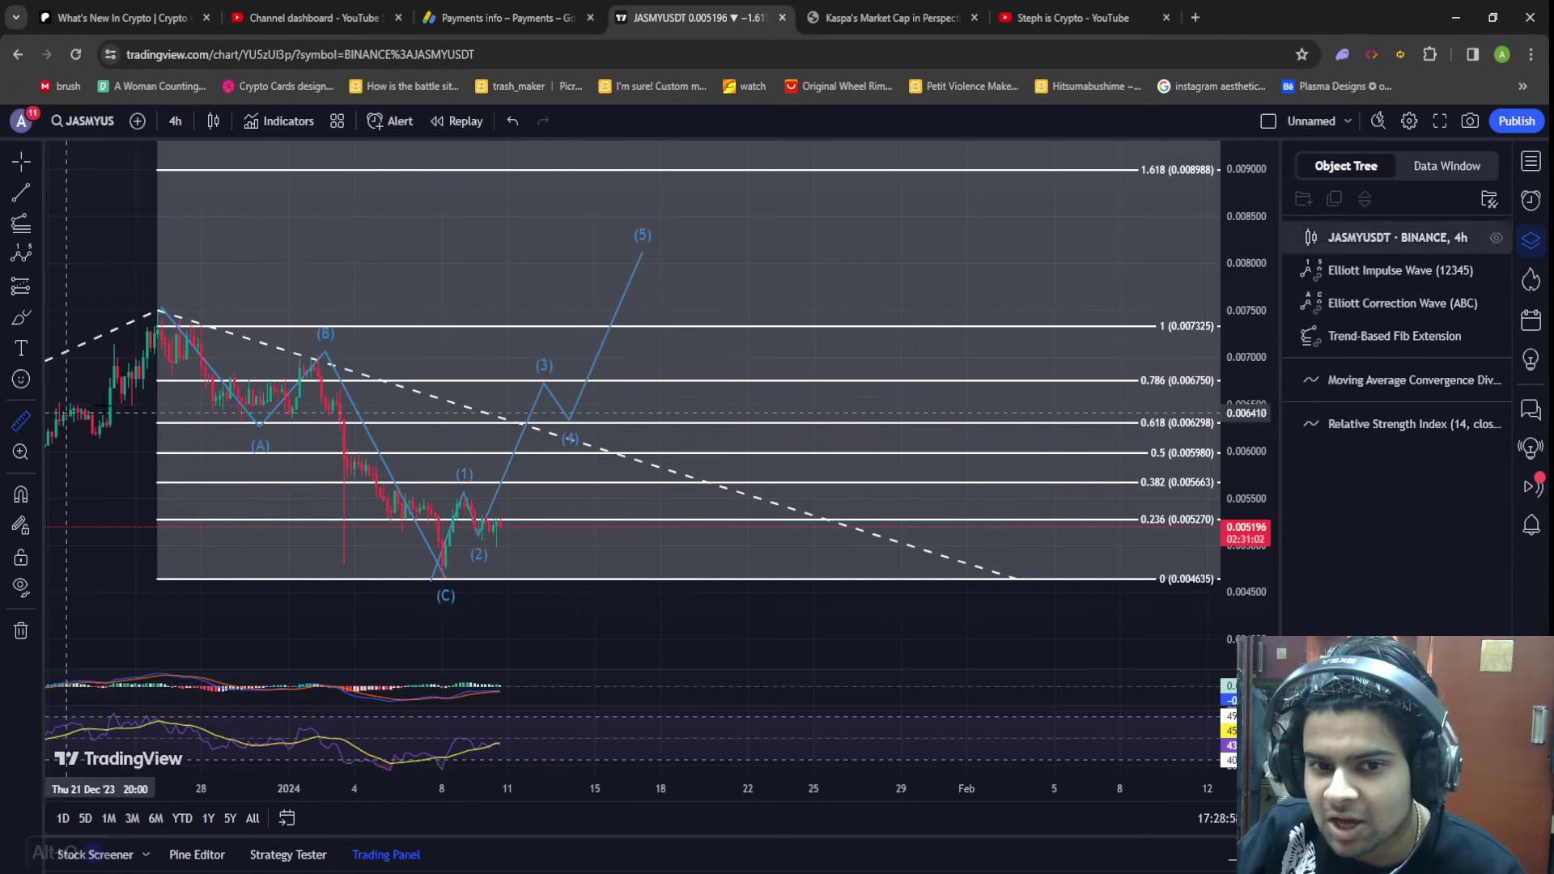
left_click(172, 318)
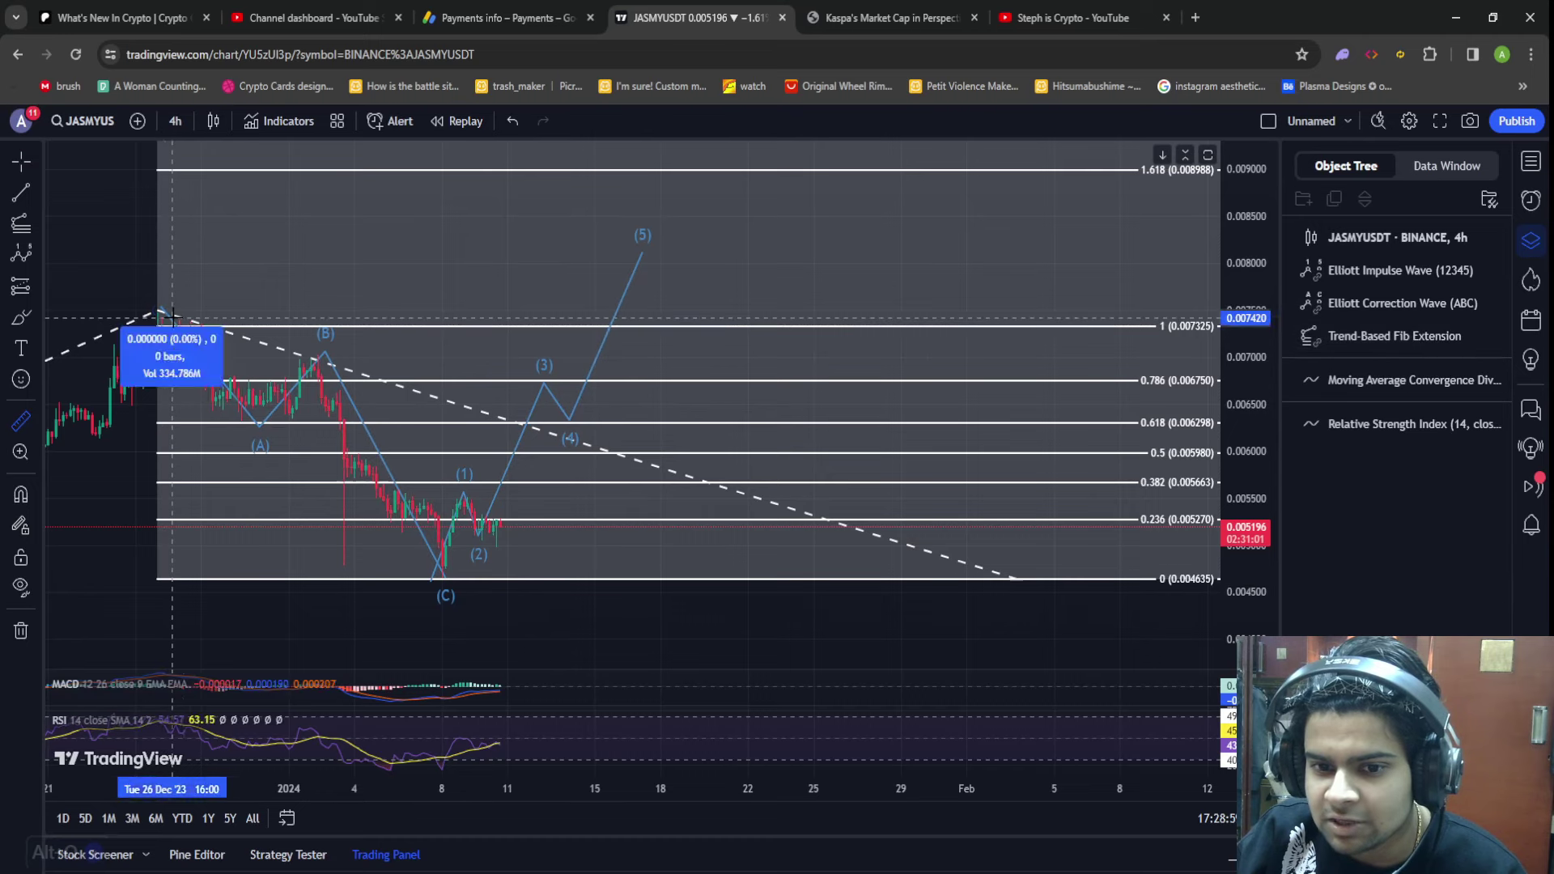
left_click(486, 578)
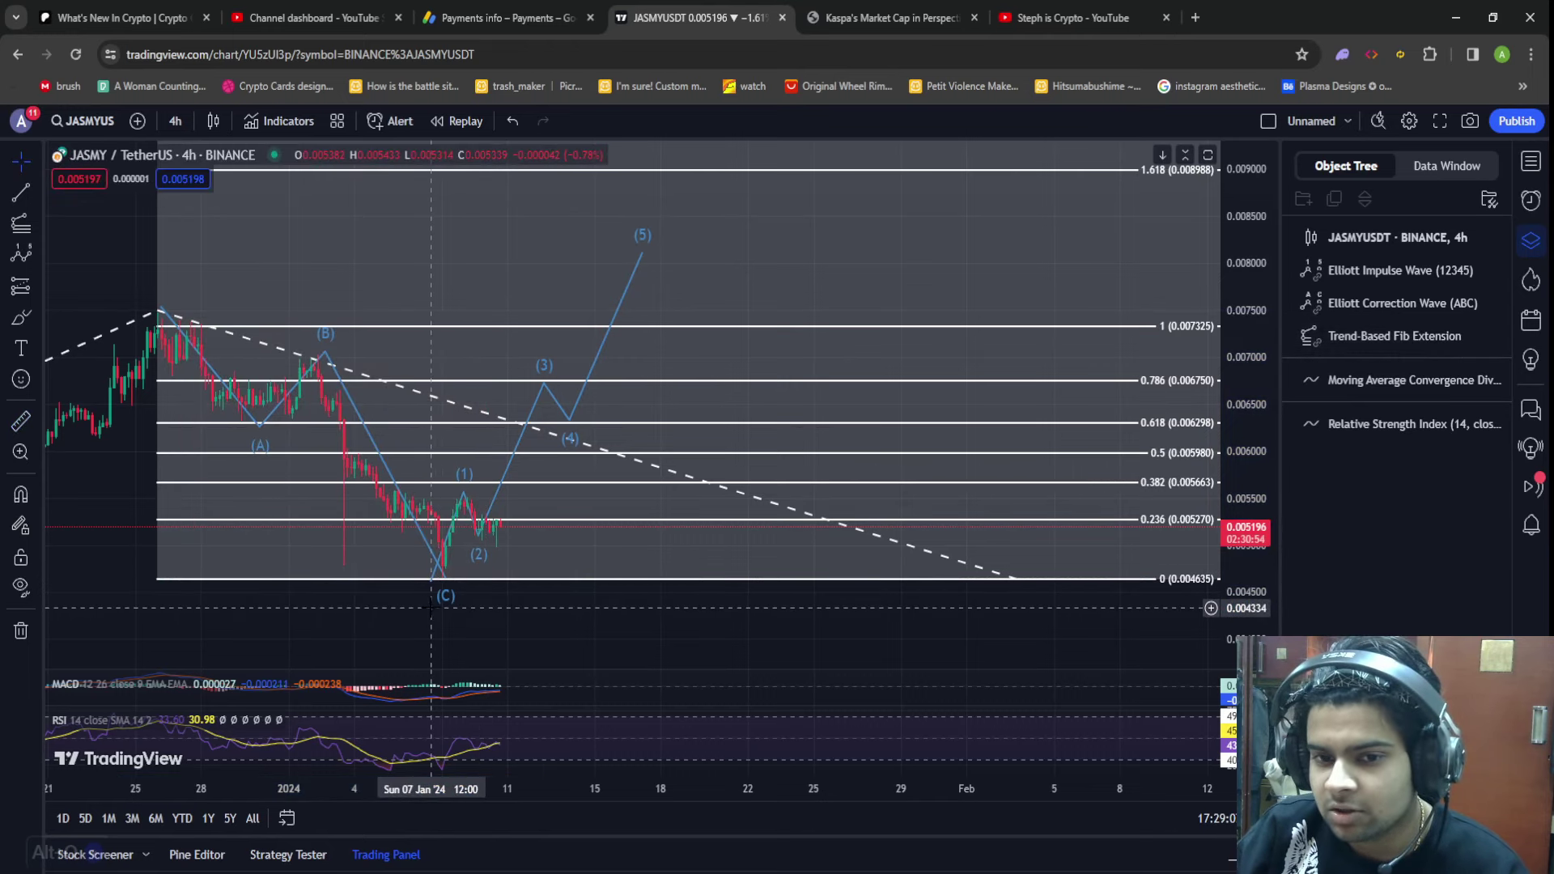
scroll(438, 486, "down", 5)
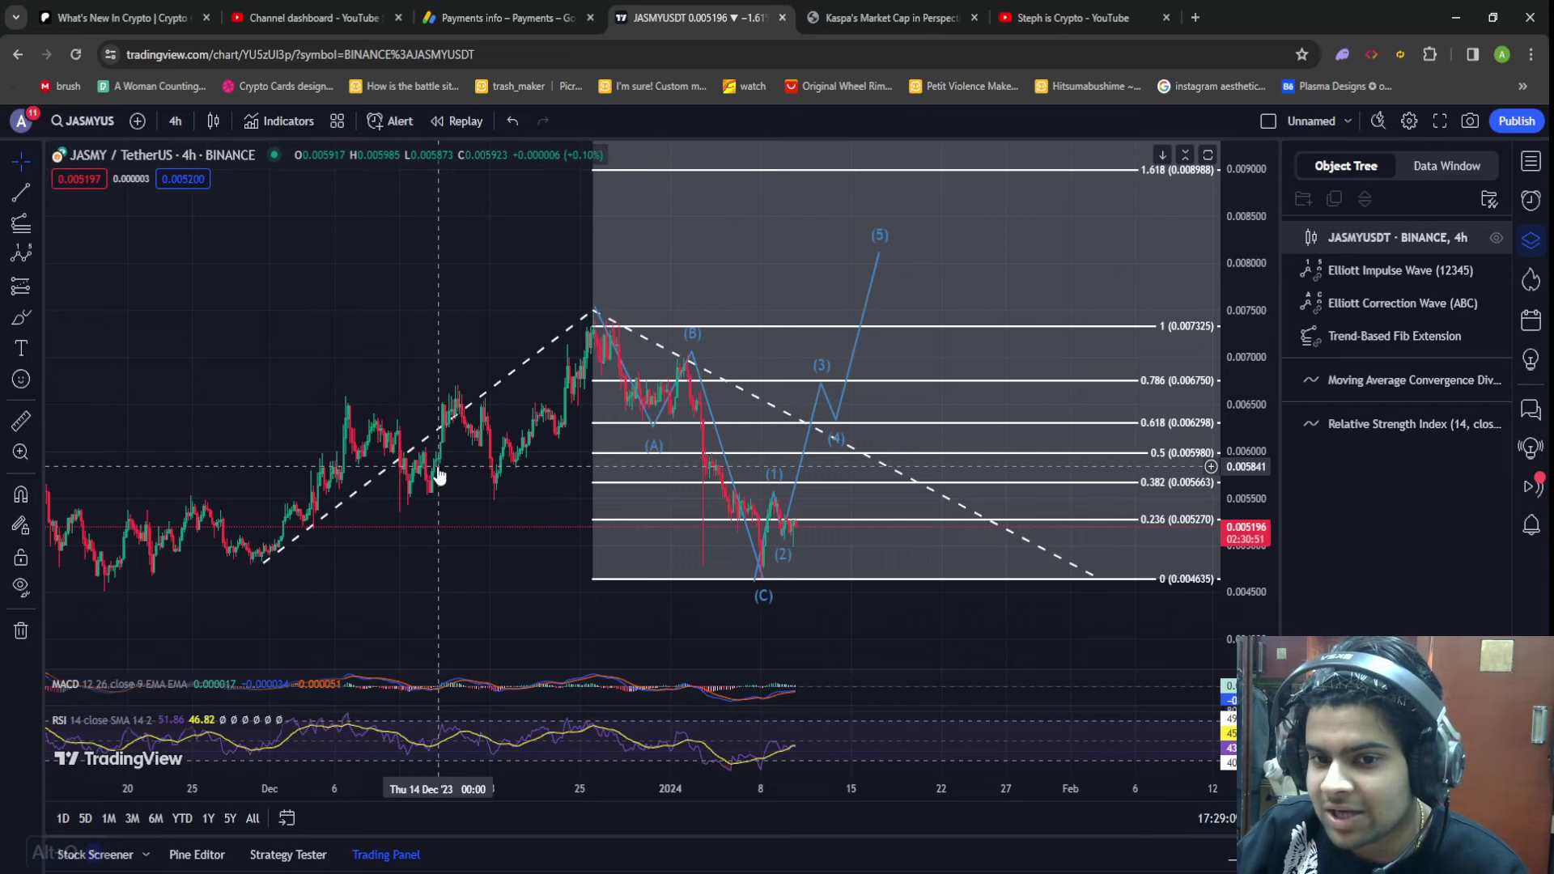
left_click(20, 420)
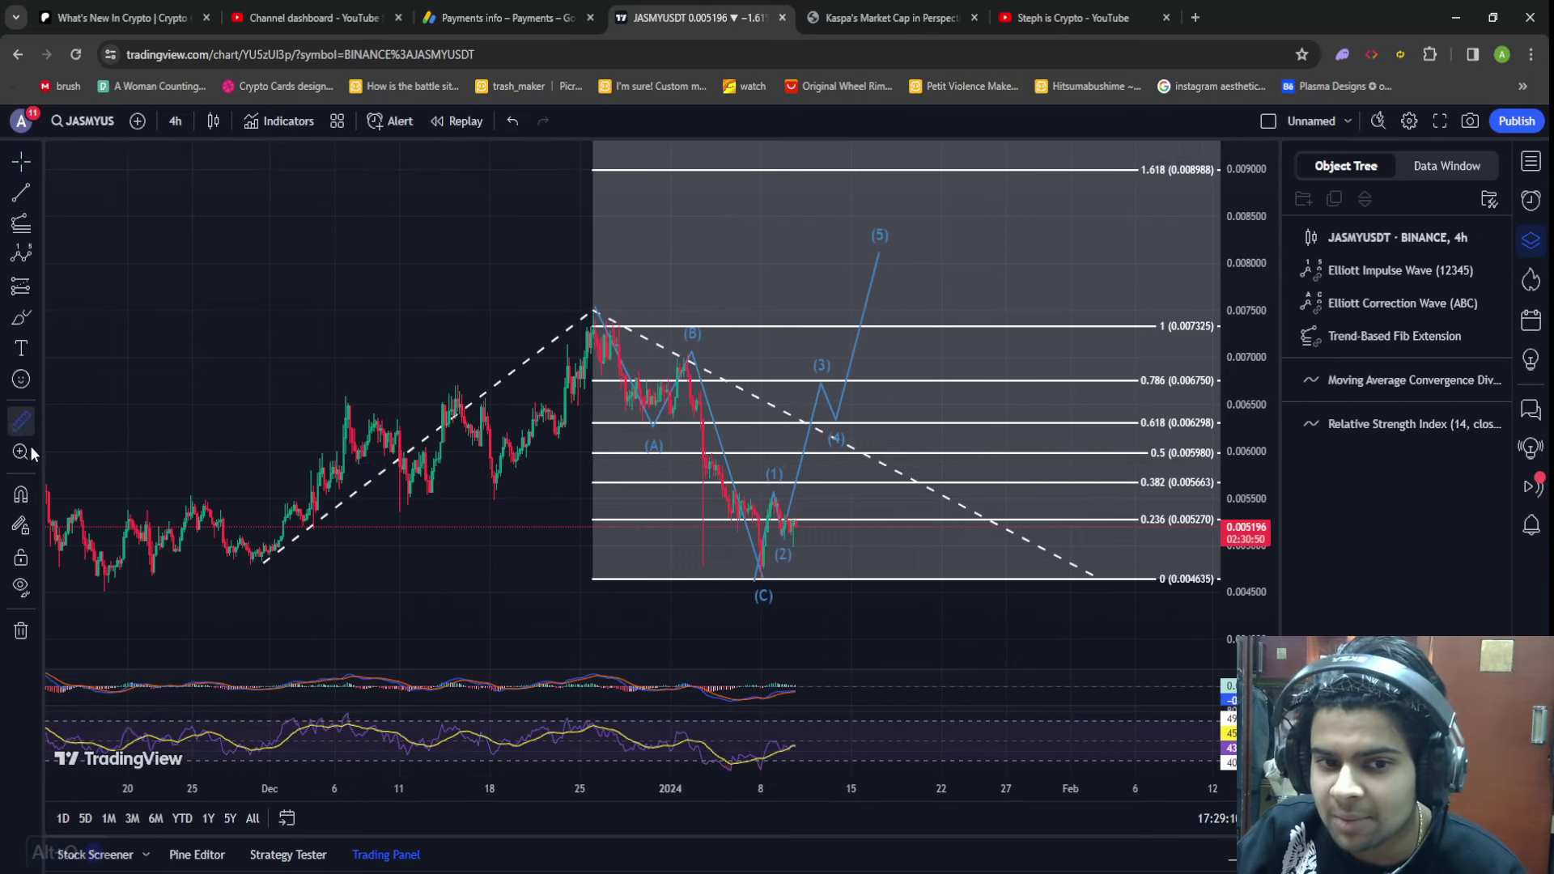
left_click(294, 565)
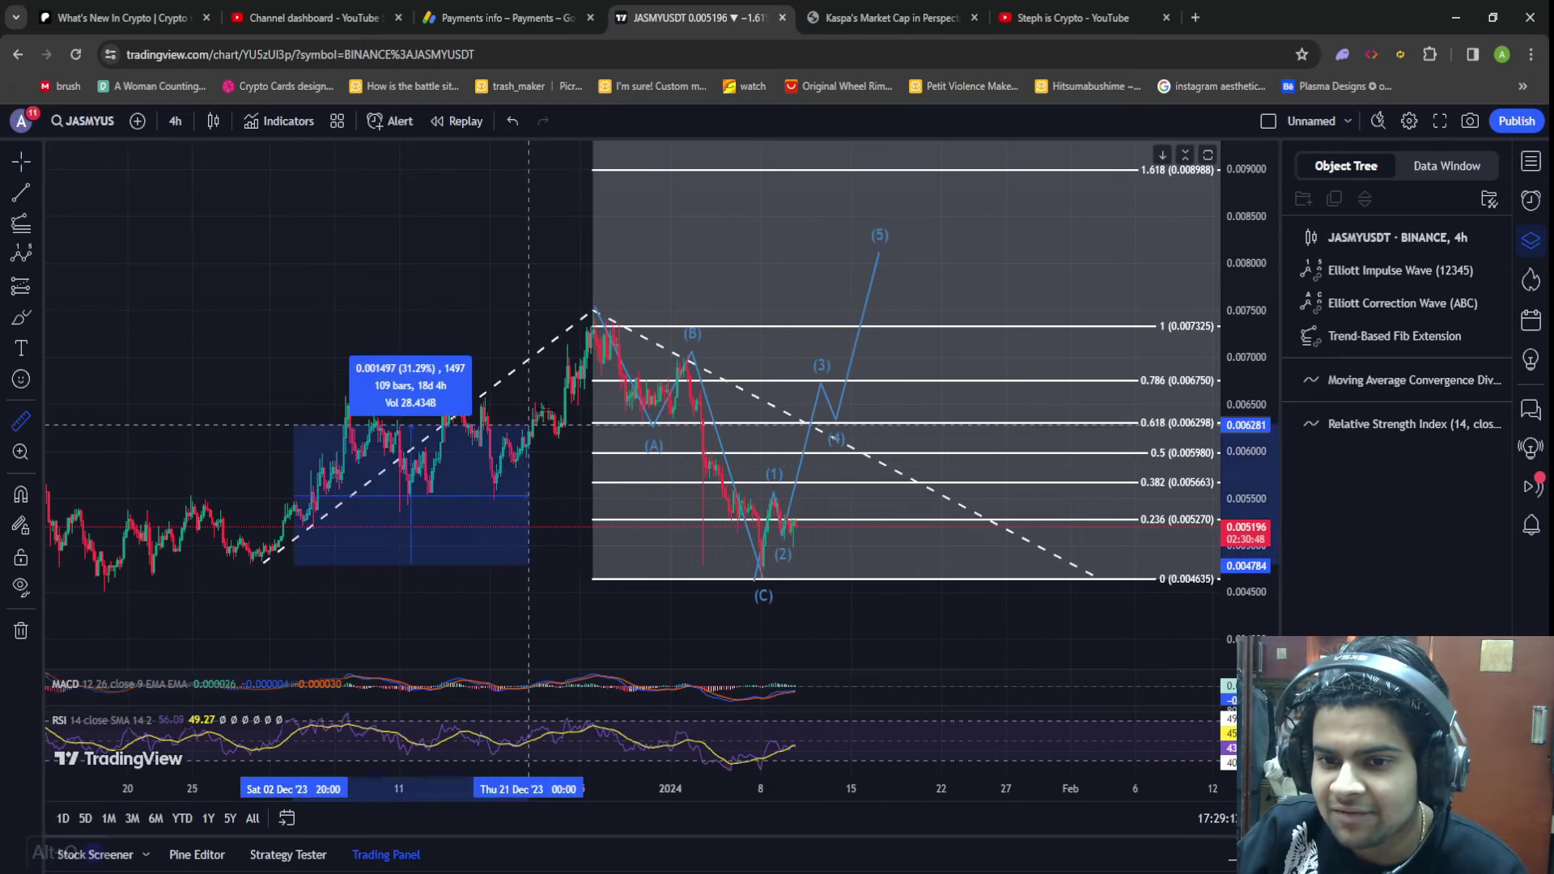
left_click(701, 315)
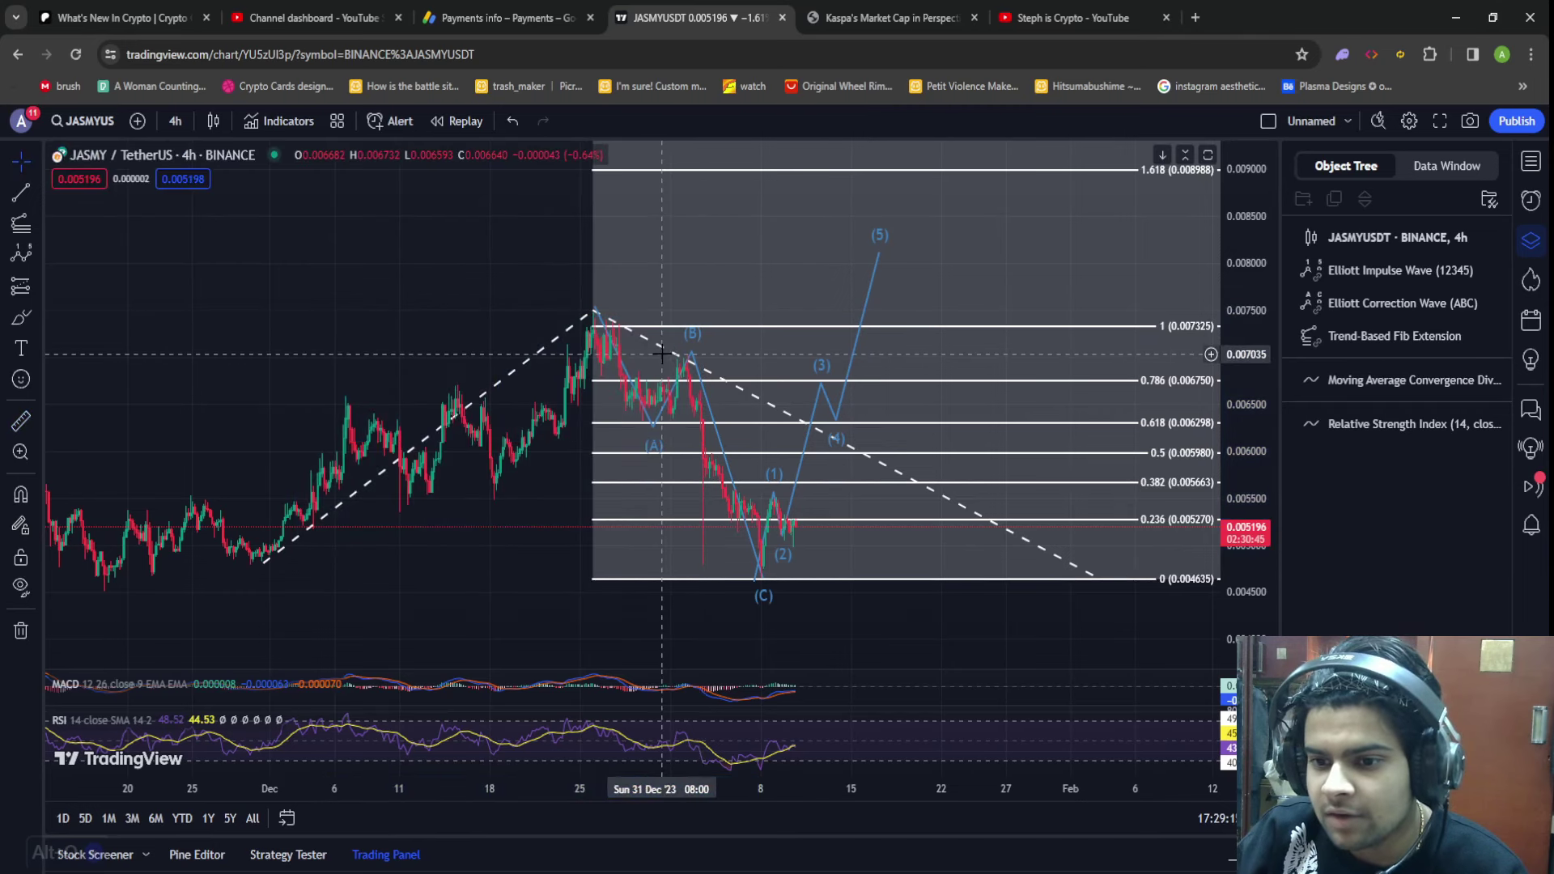
scroll(662, 363, "down", 2)
scroll(662, 363, "up", 1)
scroll(662, 354, "up", 1)
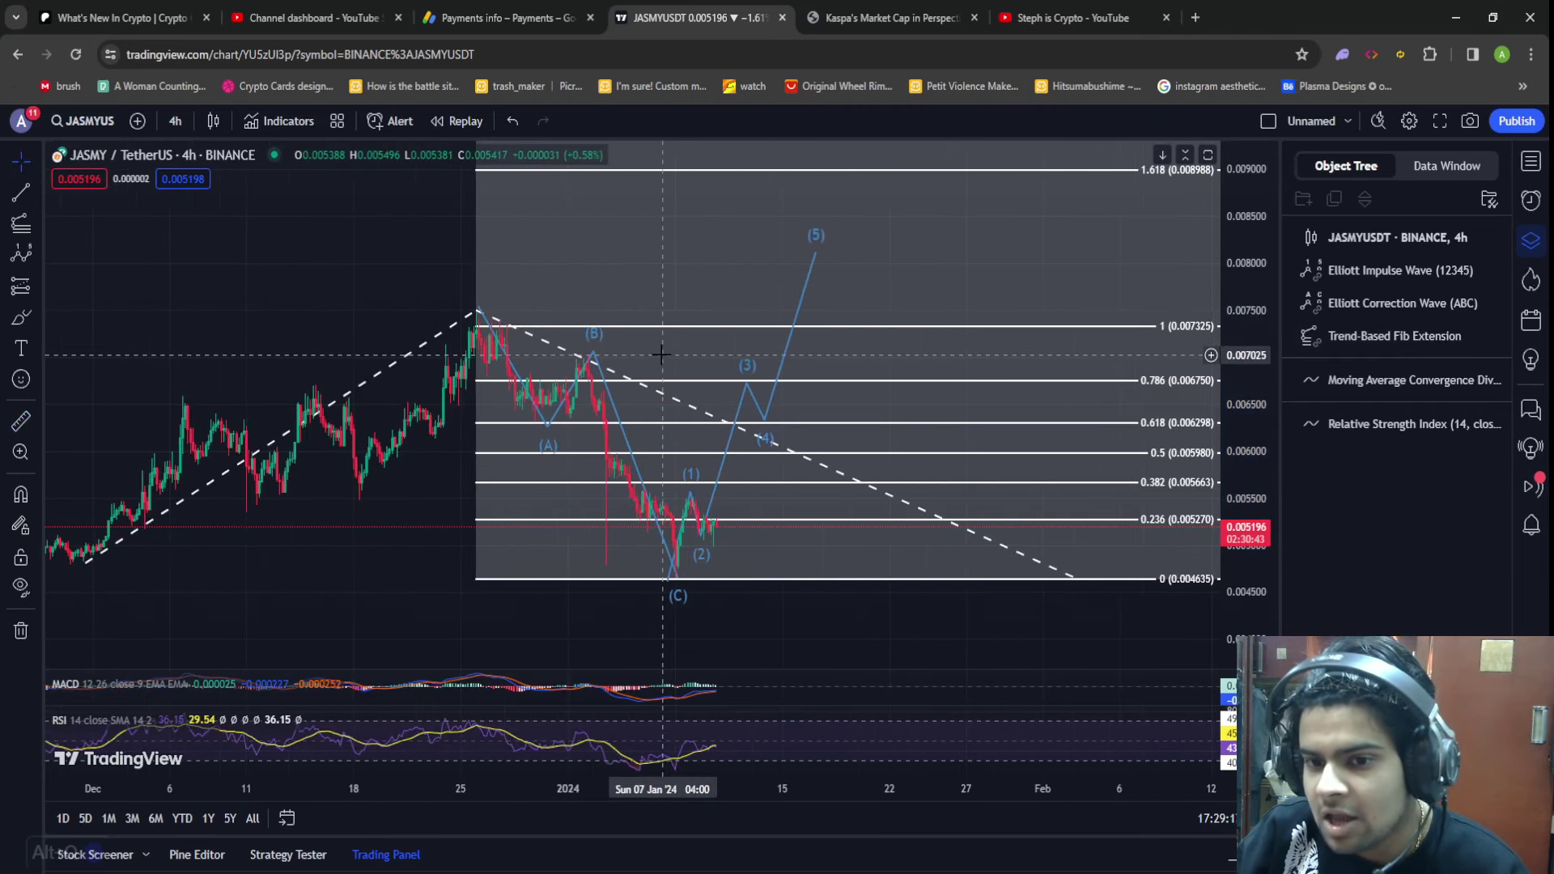
scroll(661, 354, "up", 1)
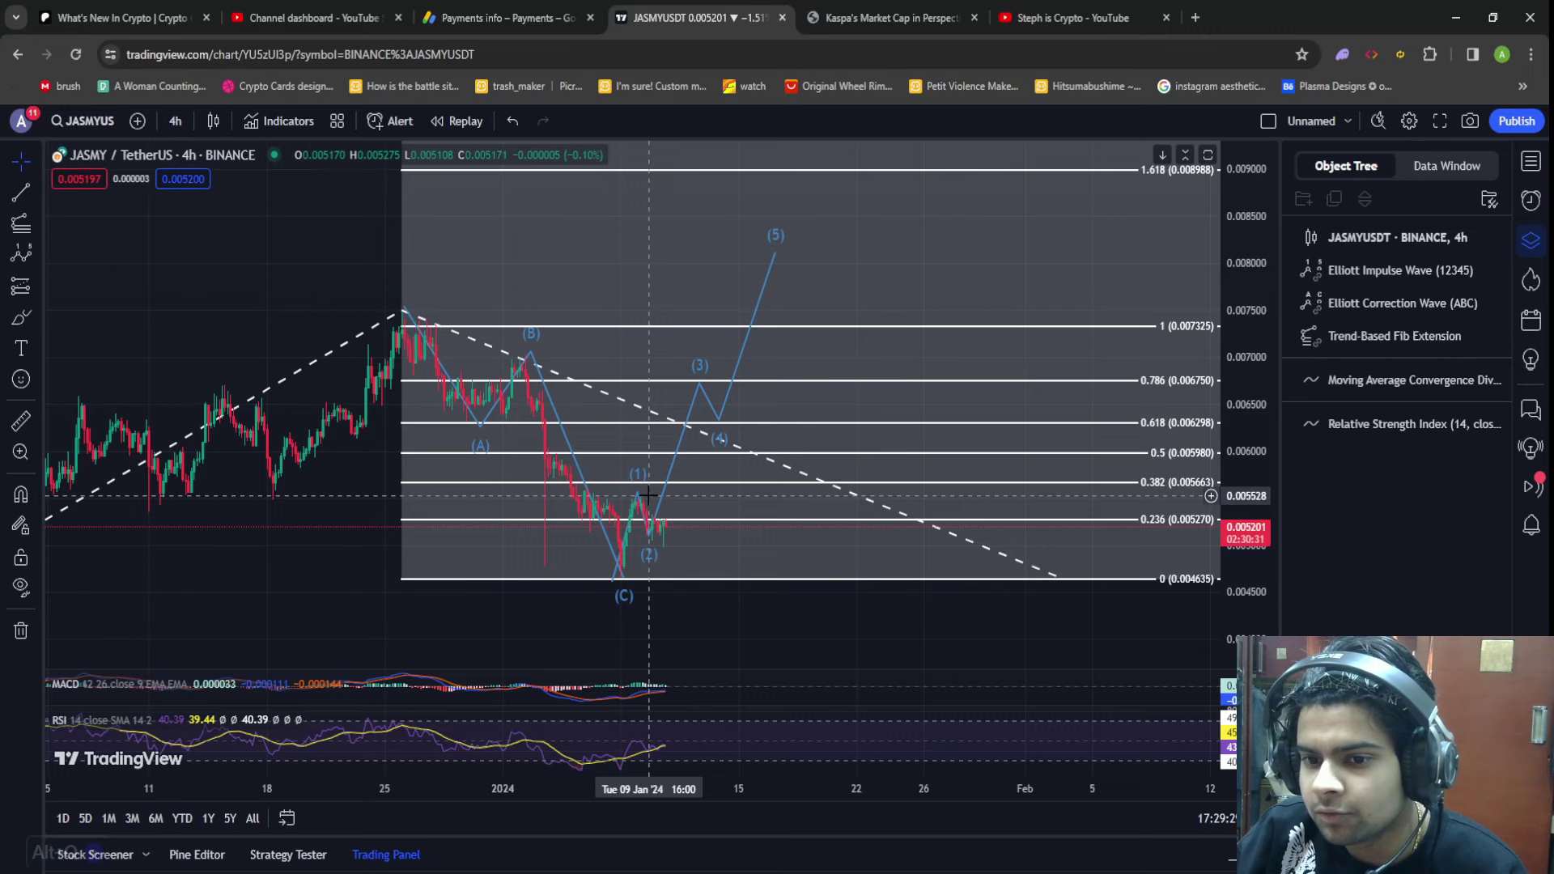
scroll(582, 599, "up", 2)
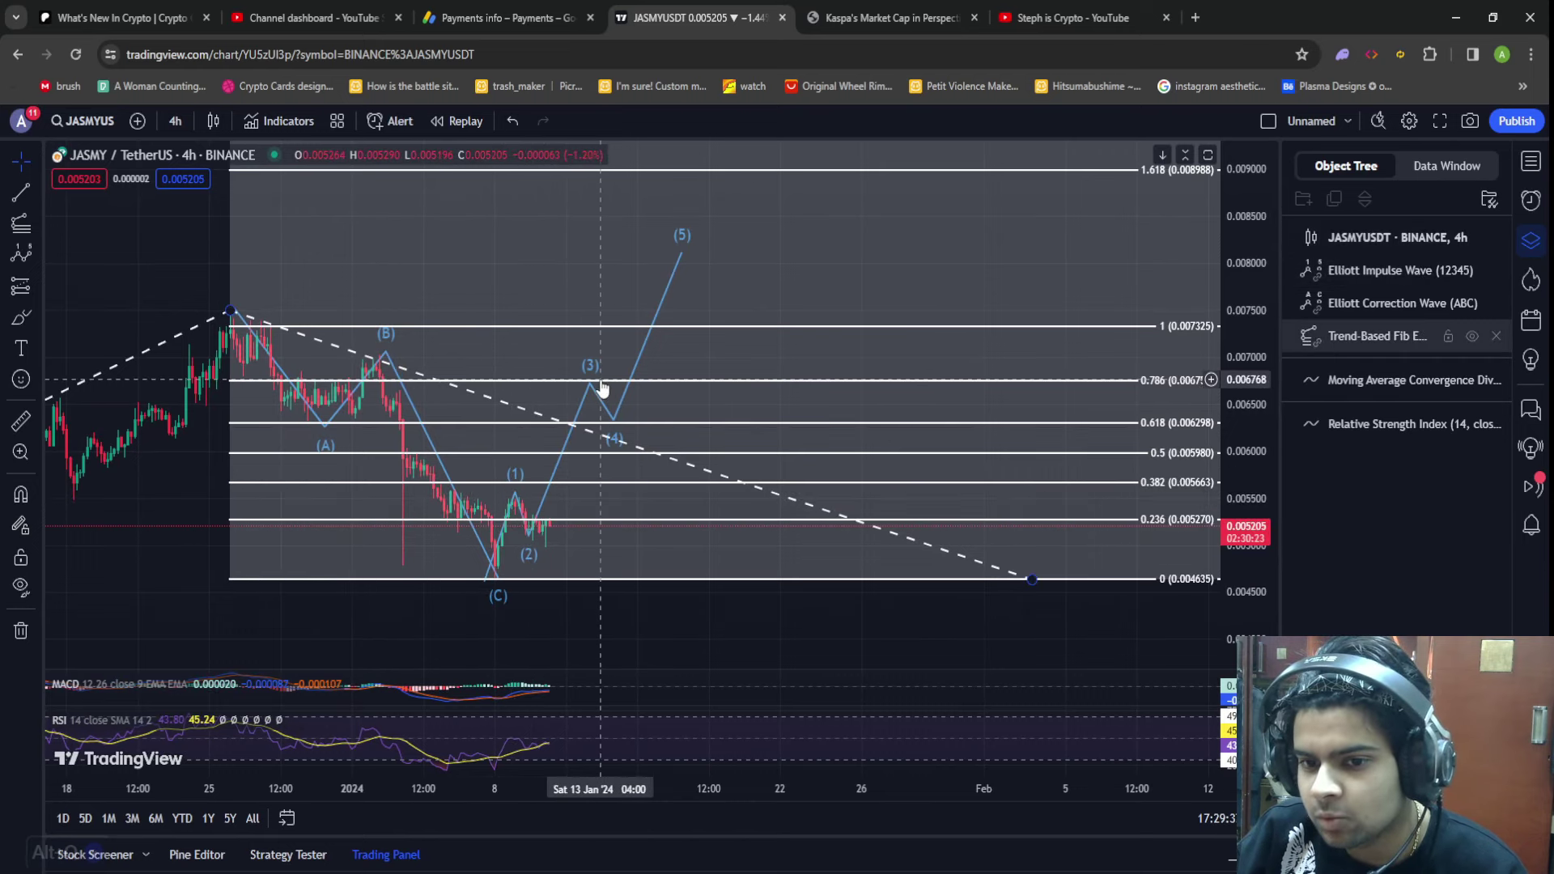
Step: Lower Elliott wave point (2) onto the recent low near 0.00495, below the 0.236 Fib level
left_click(20, 421)
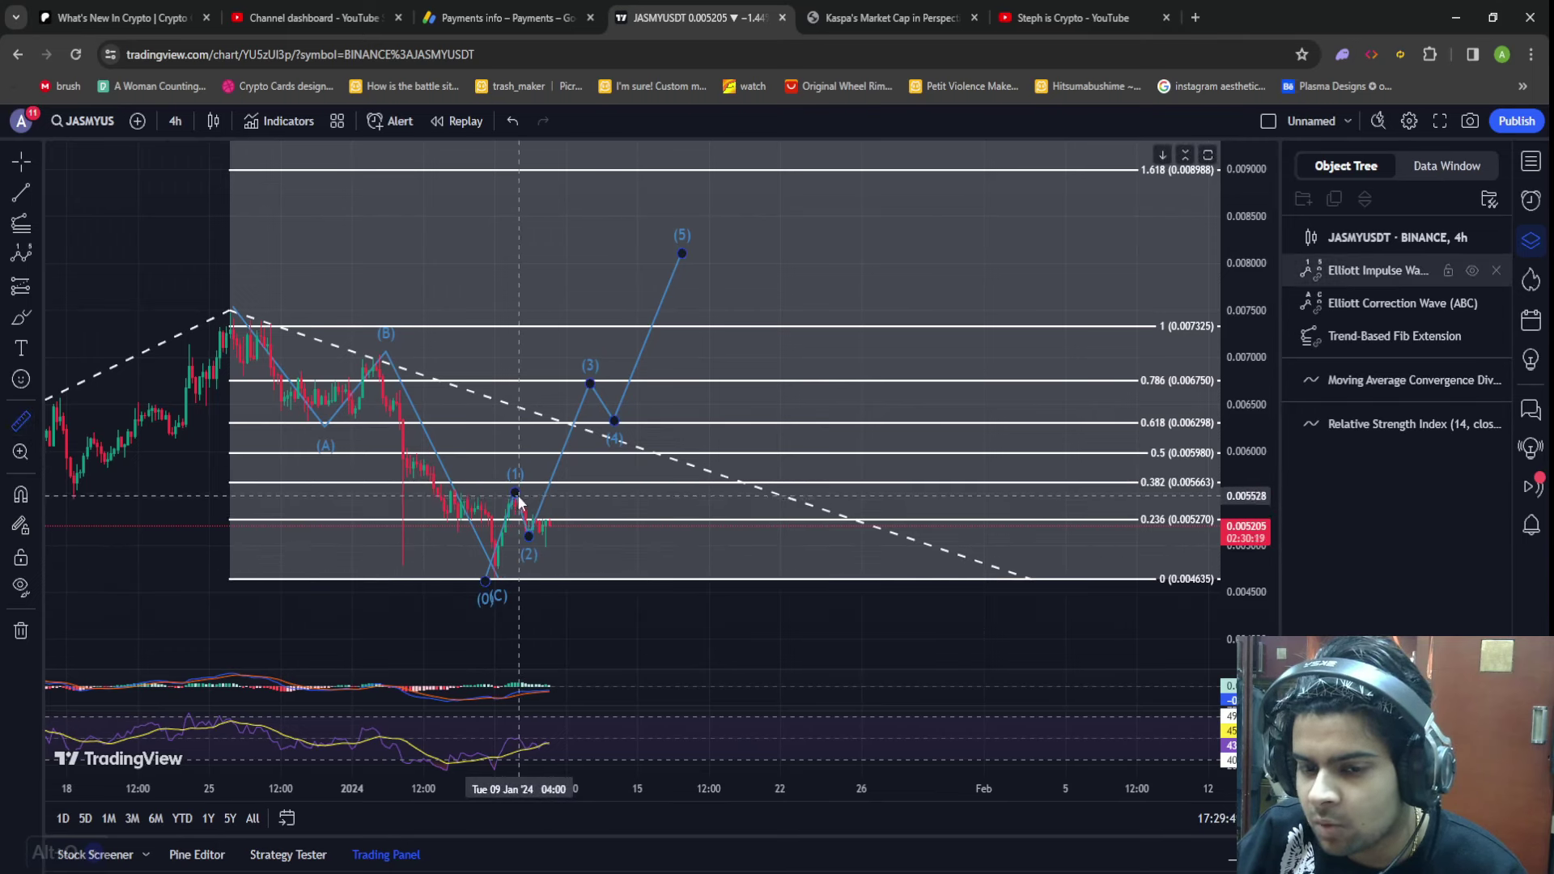
left_click(515, 579)
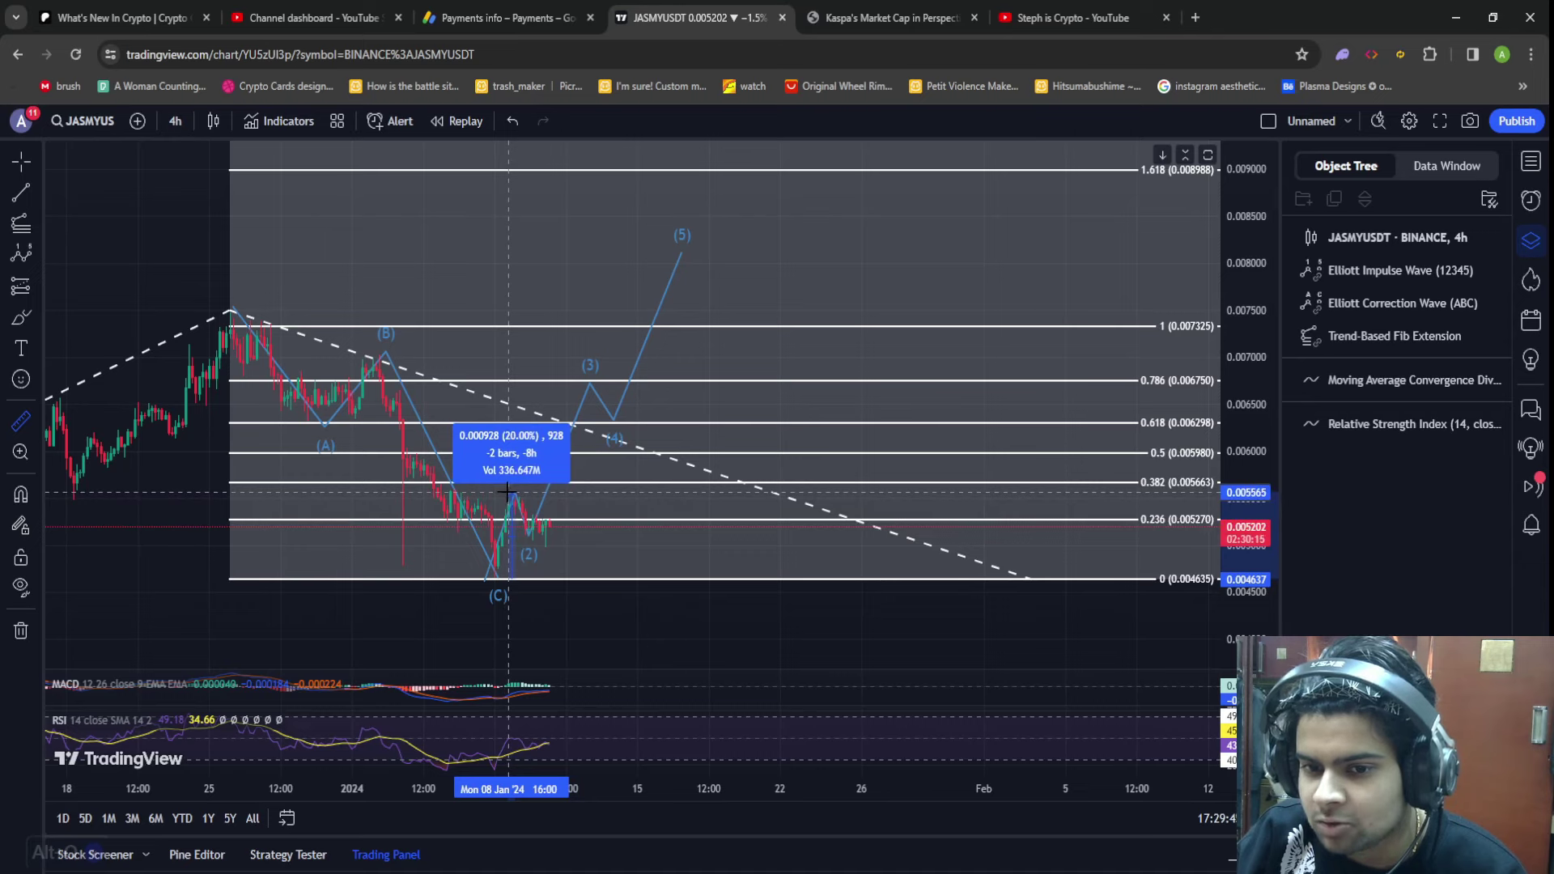
key("Escape")
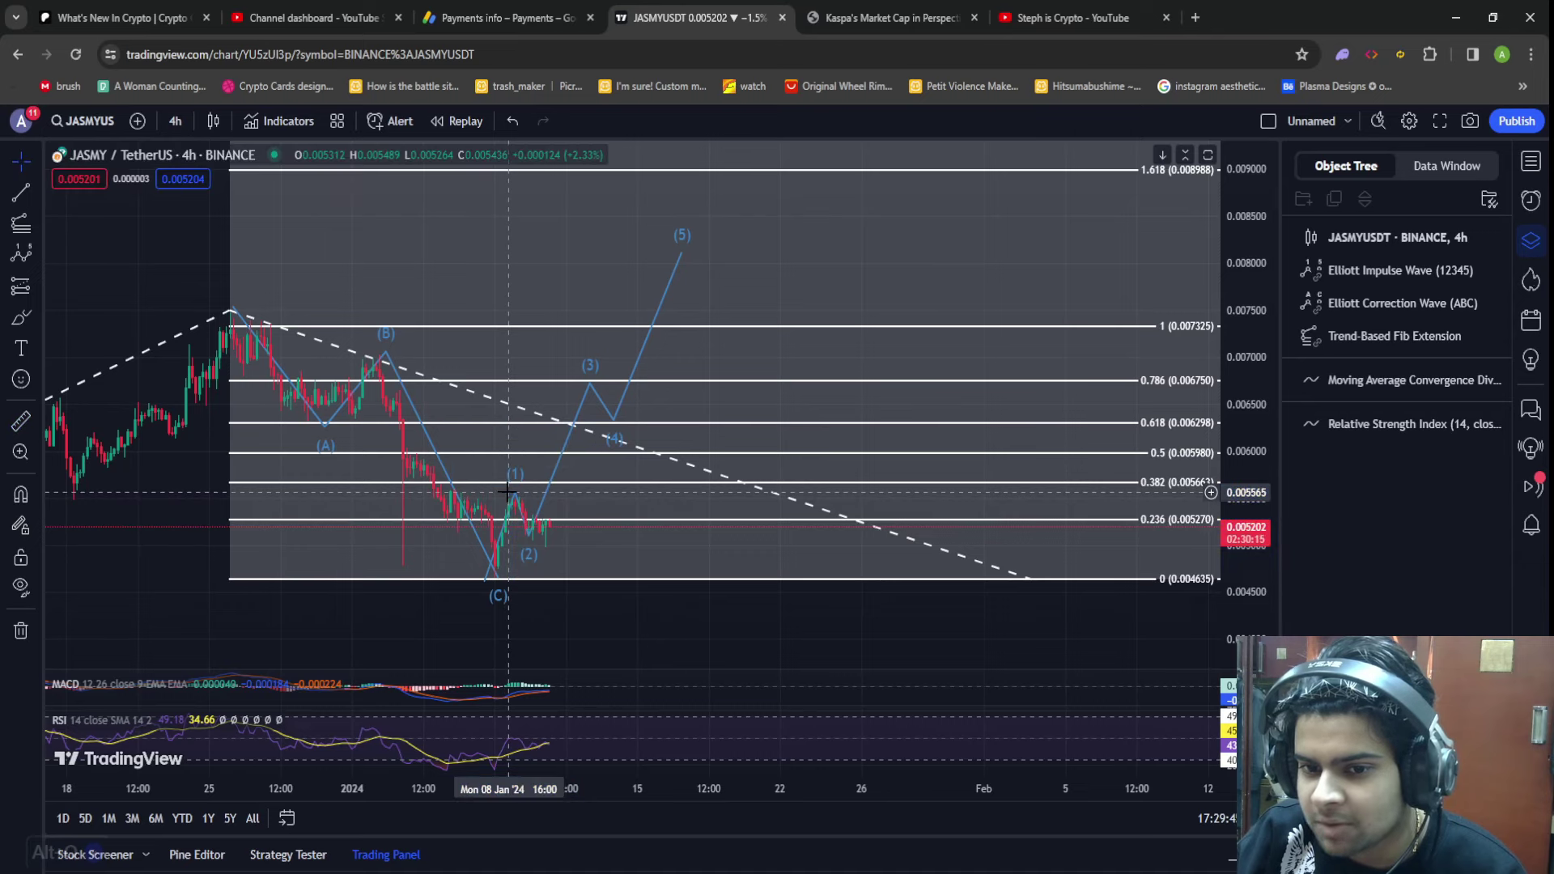
left_click(538, 536)
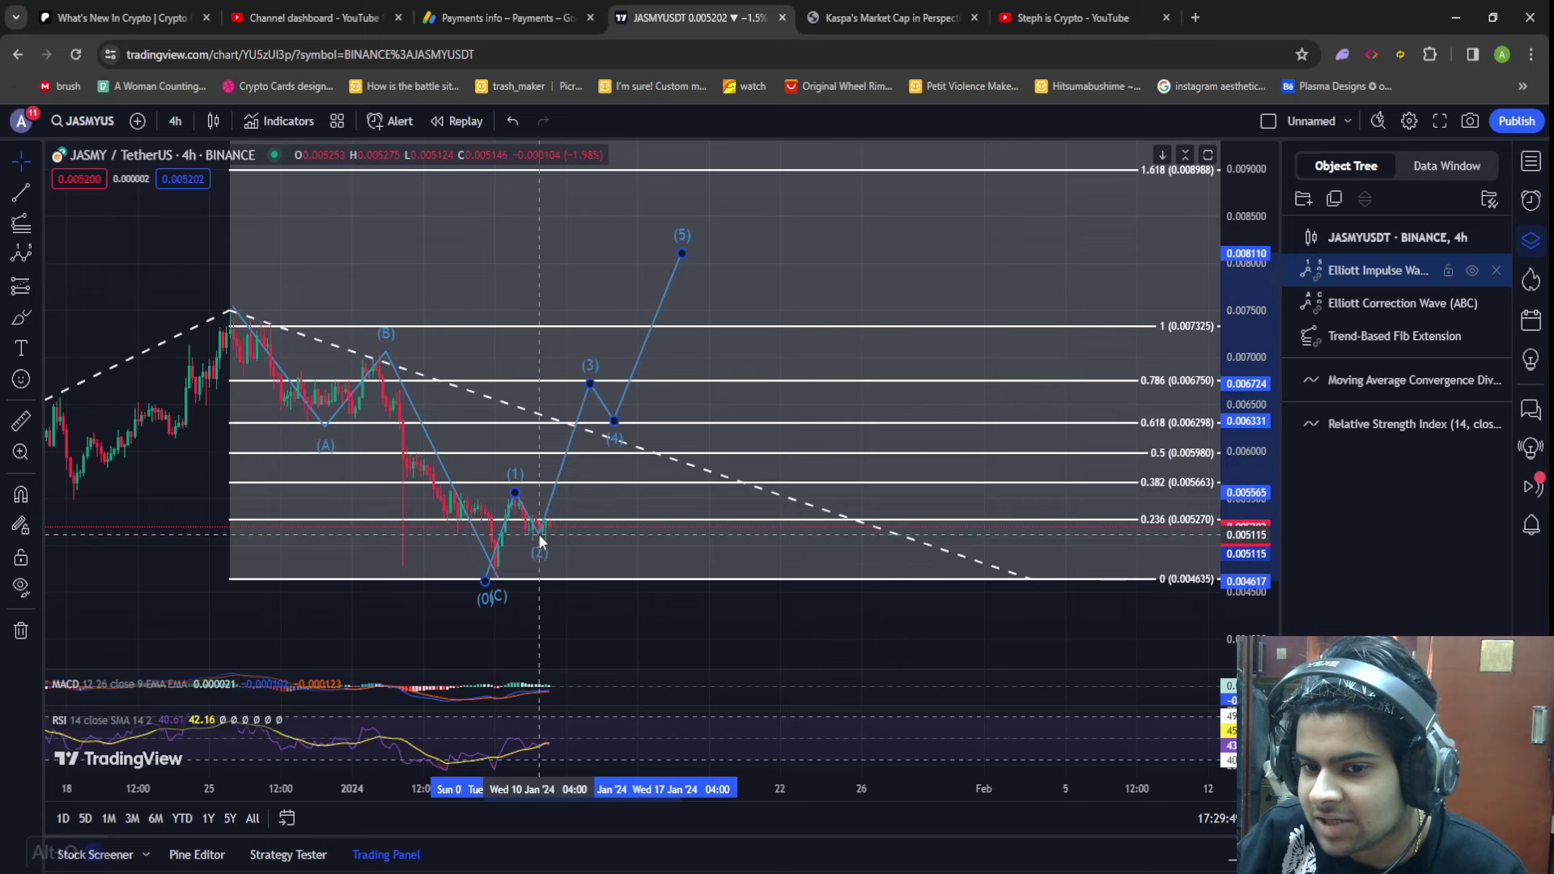
left_click_drag(539, 536, 542, 546)
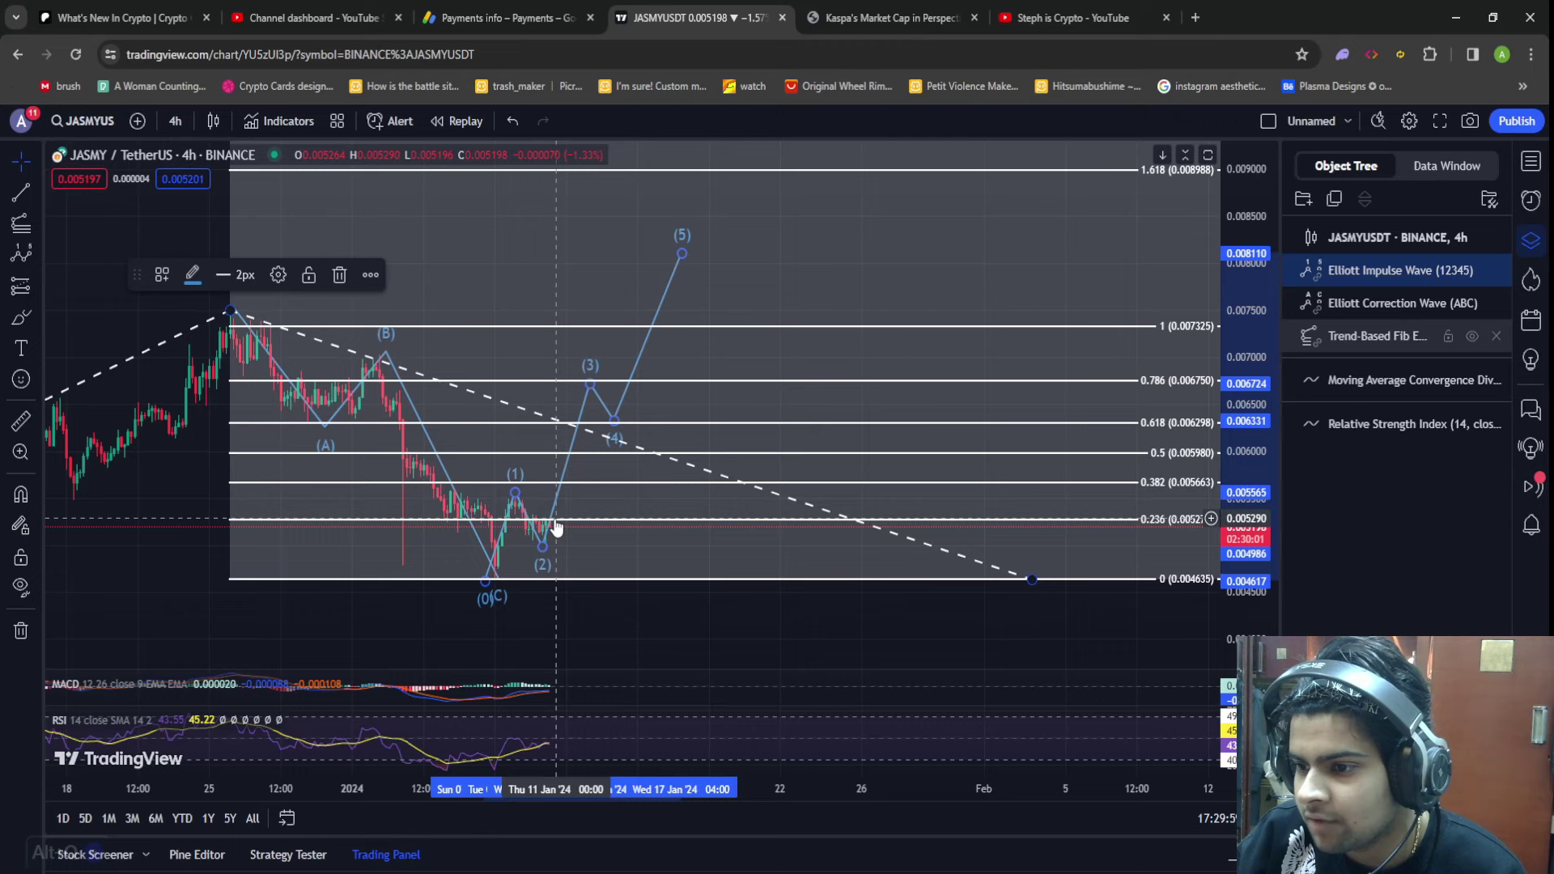
left_click(556, 526)
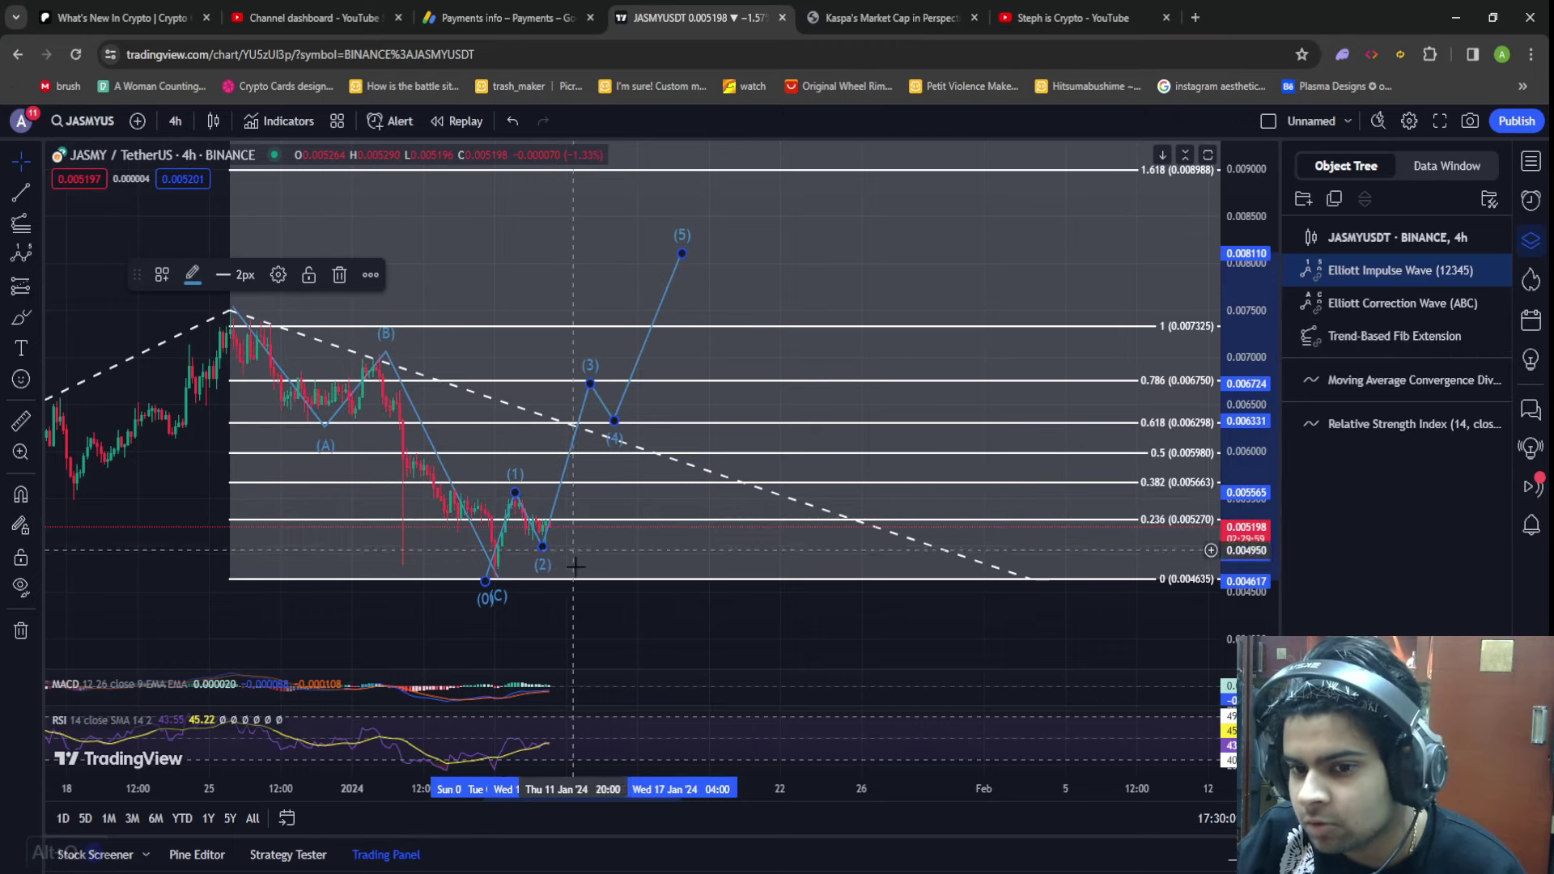
Step: Measure the wave (2)-to-(3) rise with the ruler: 0.001543, 29.74% over 19 bars
scroll(613, 490, "up", 1)
left_click(614, 490)
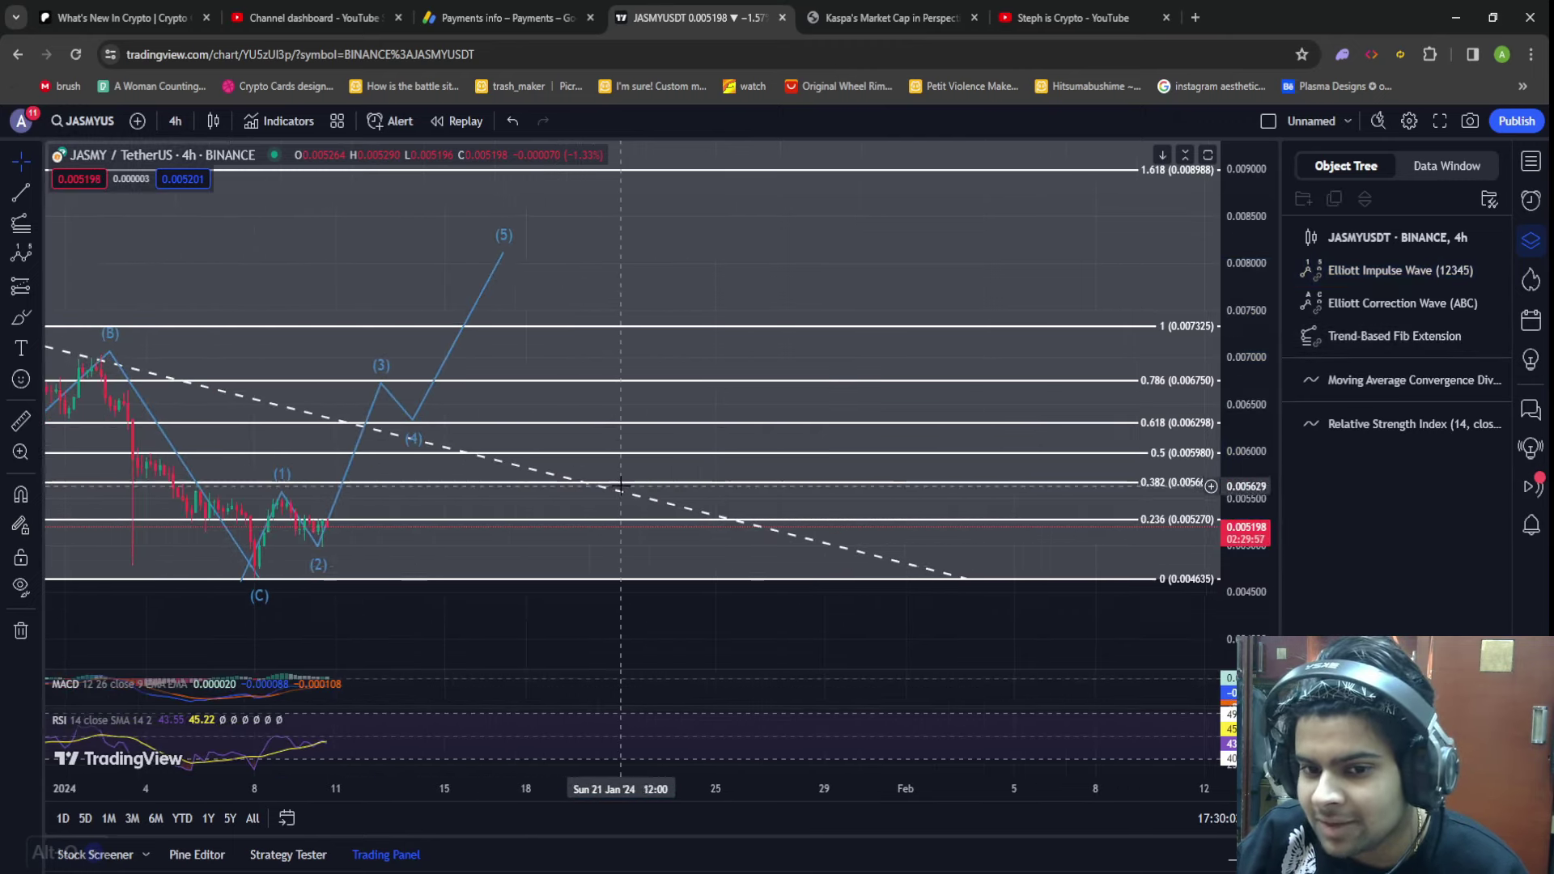
scroll(618, 628, "up", 1)
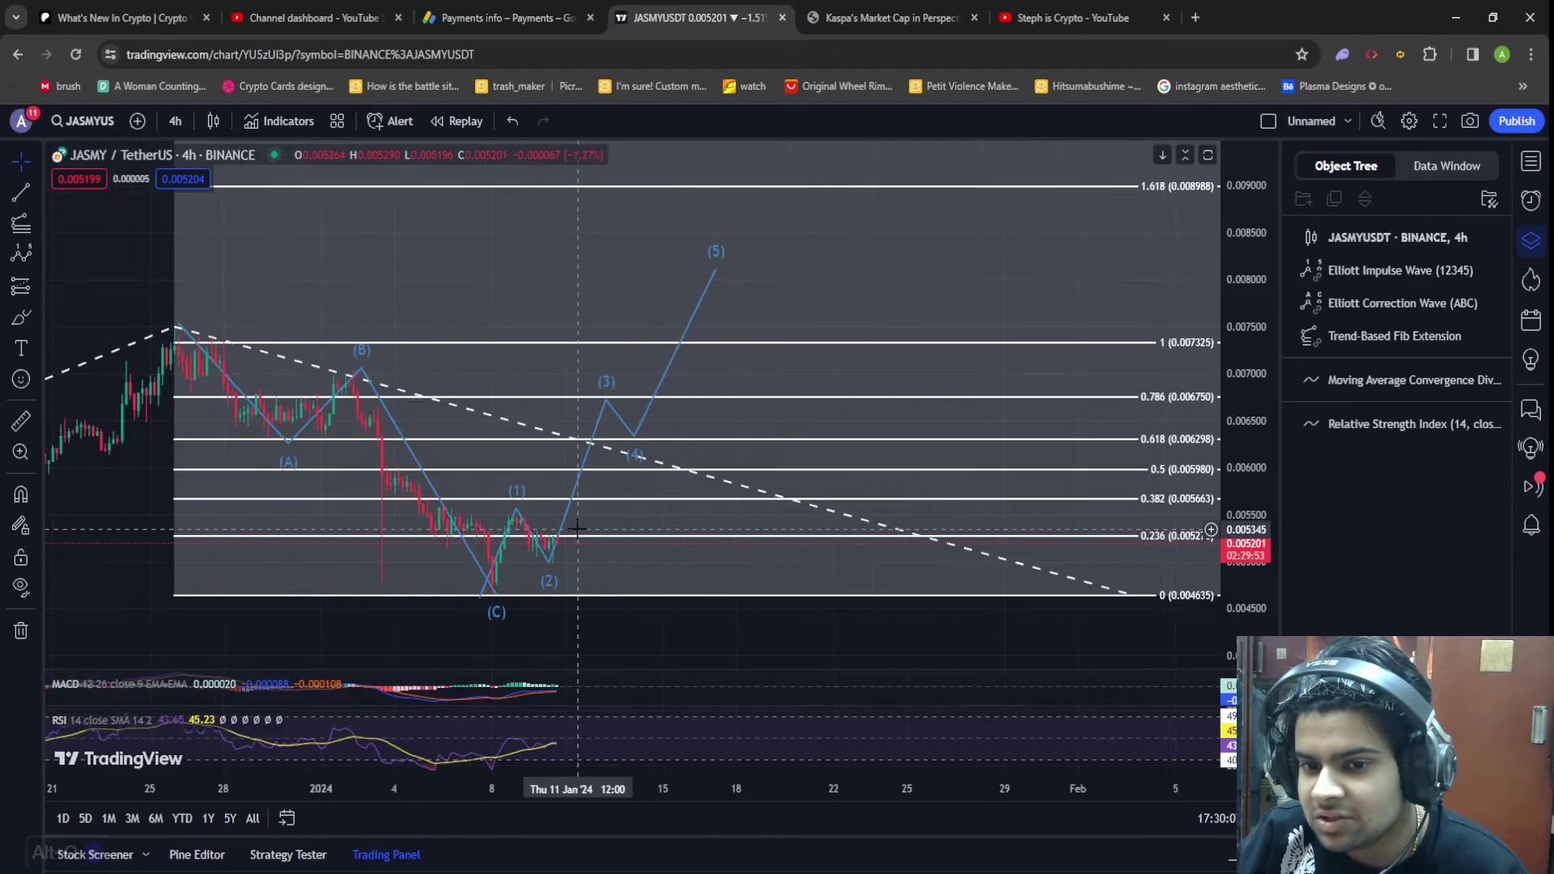
scroll(577, 534, "down", 1)
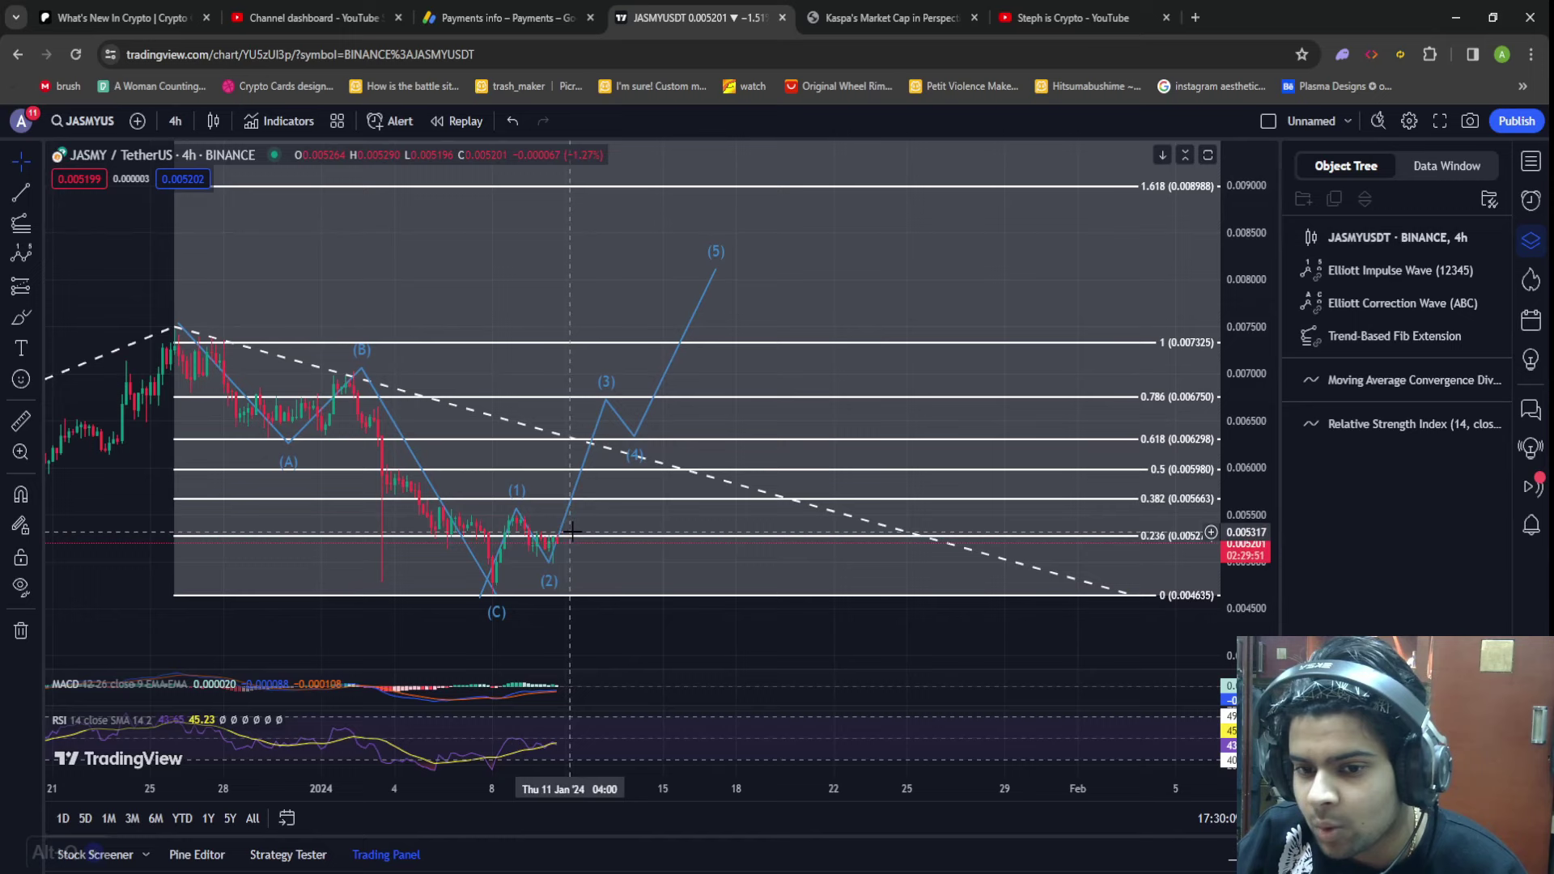
left_click(556, 553)
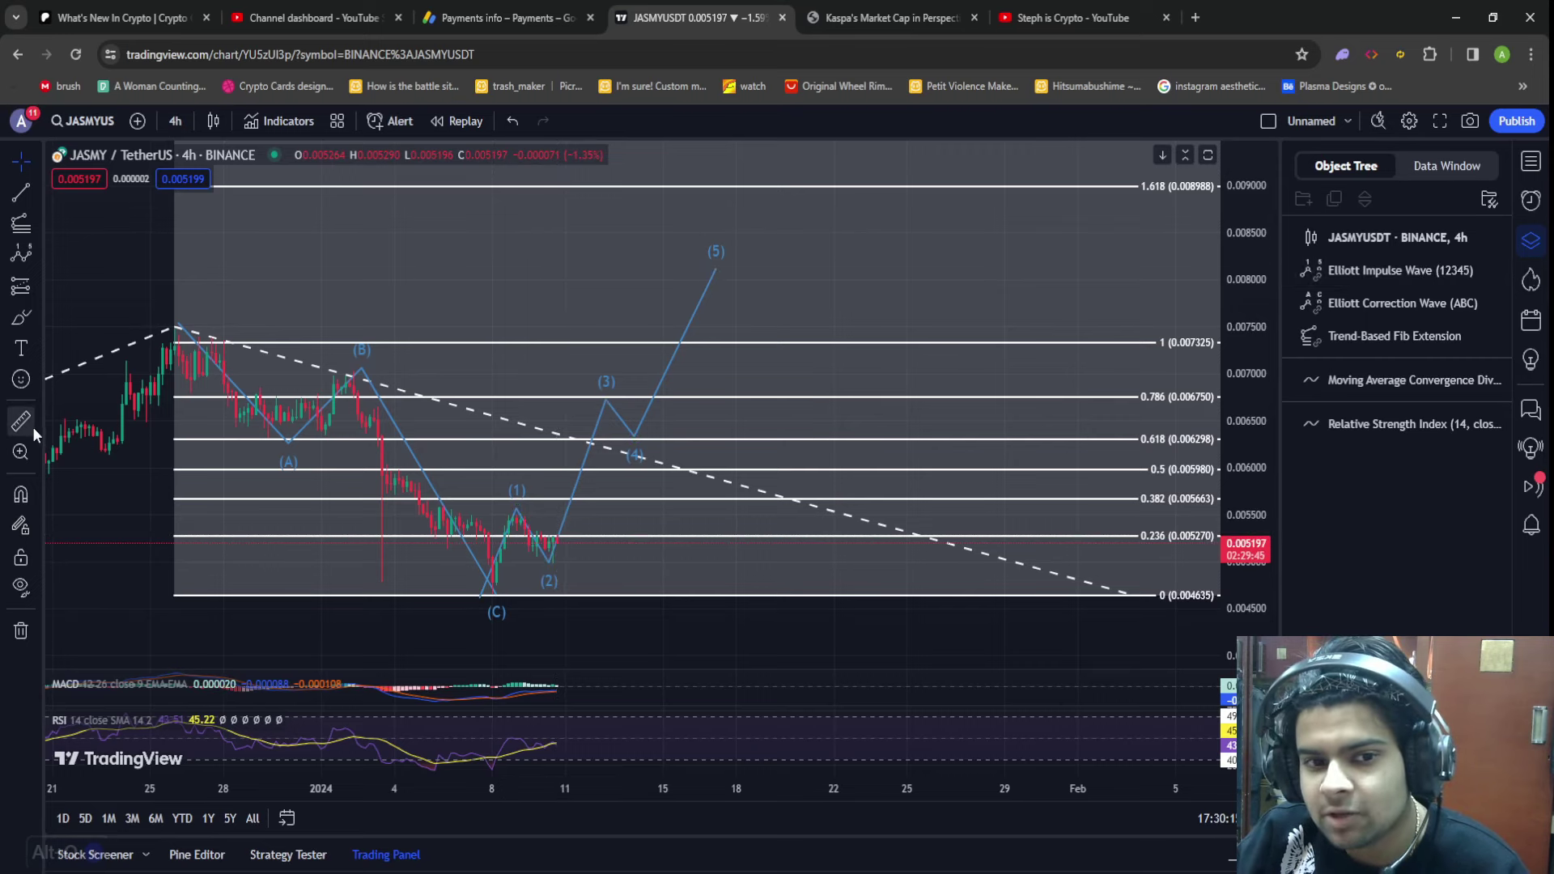
left_click(562, 543, "shift")
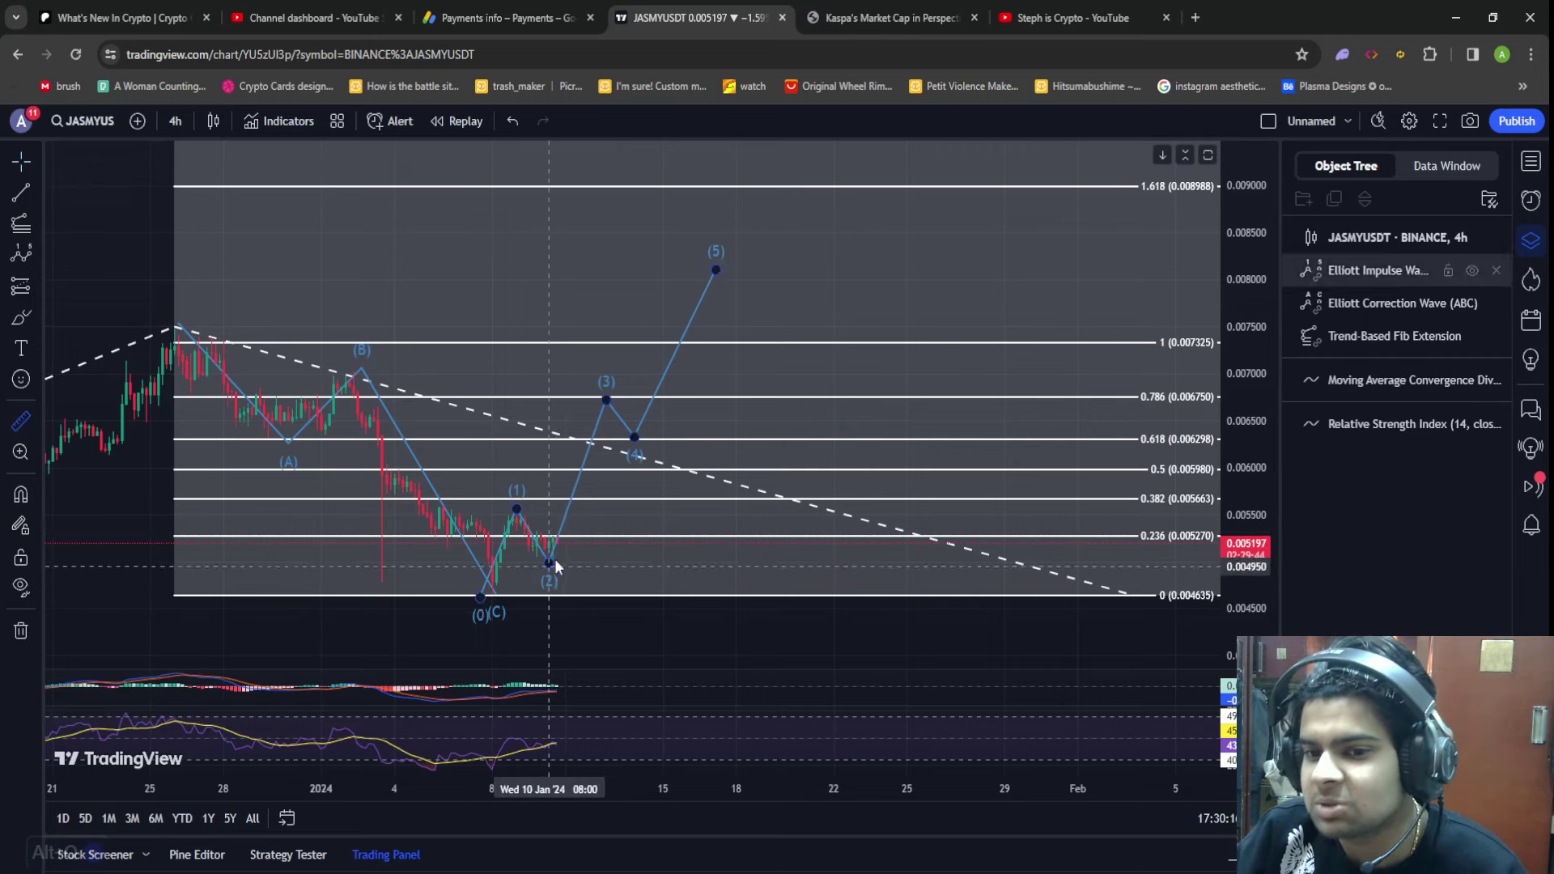
Step: Finish and dismiss the 29.74% measurement, deselect the Fib extension, and zoom out
left_click(639, 398)
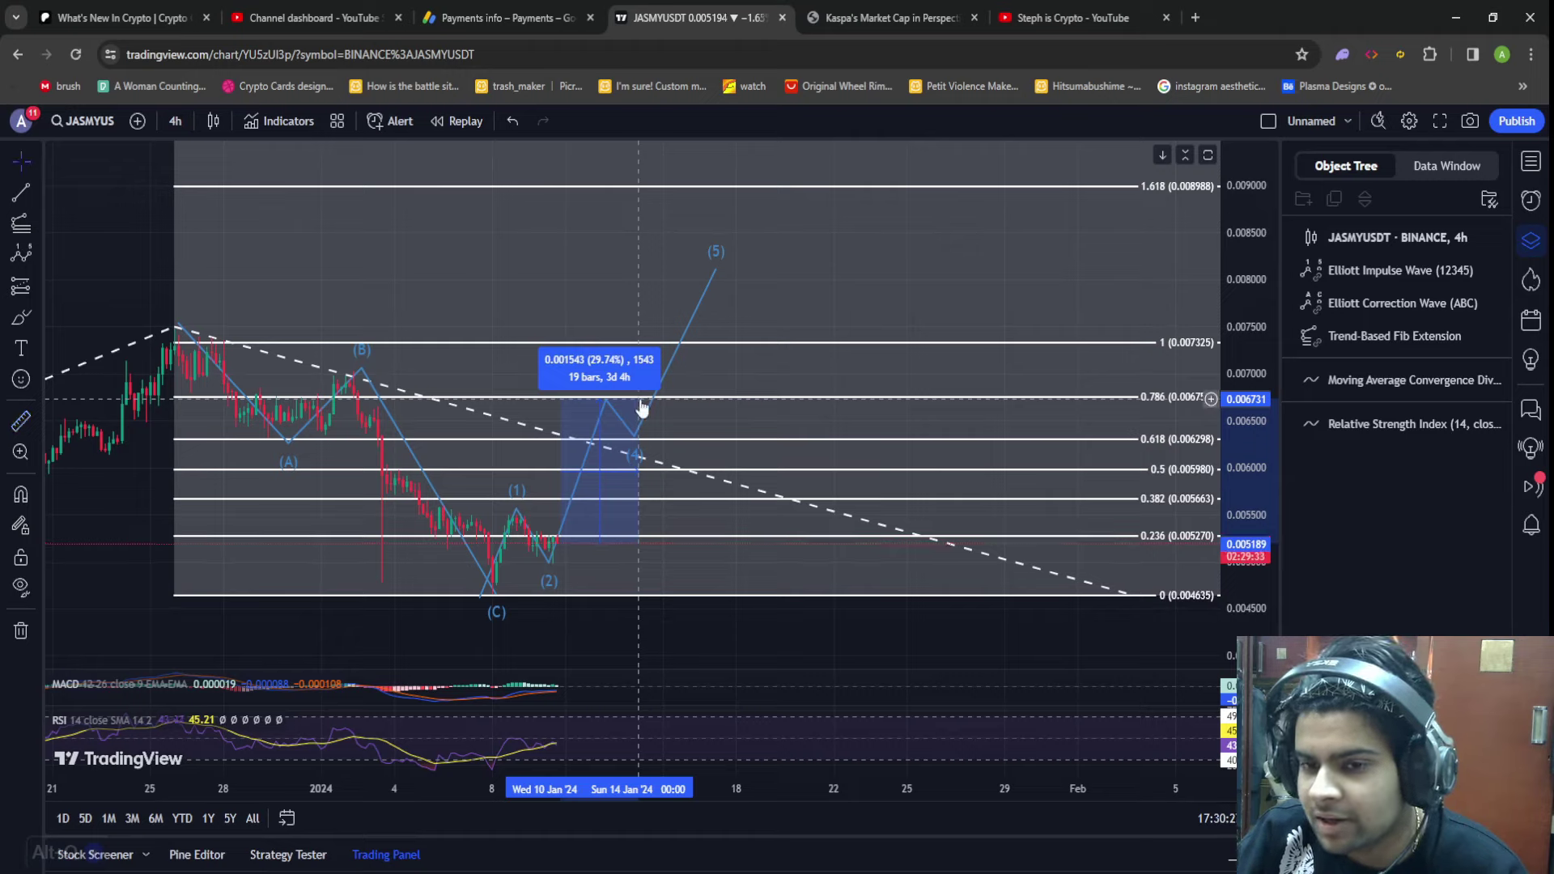
left_click(752, 374)
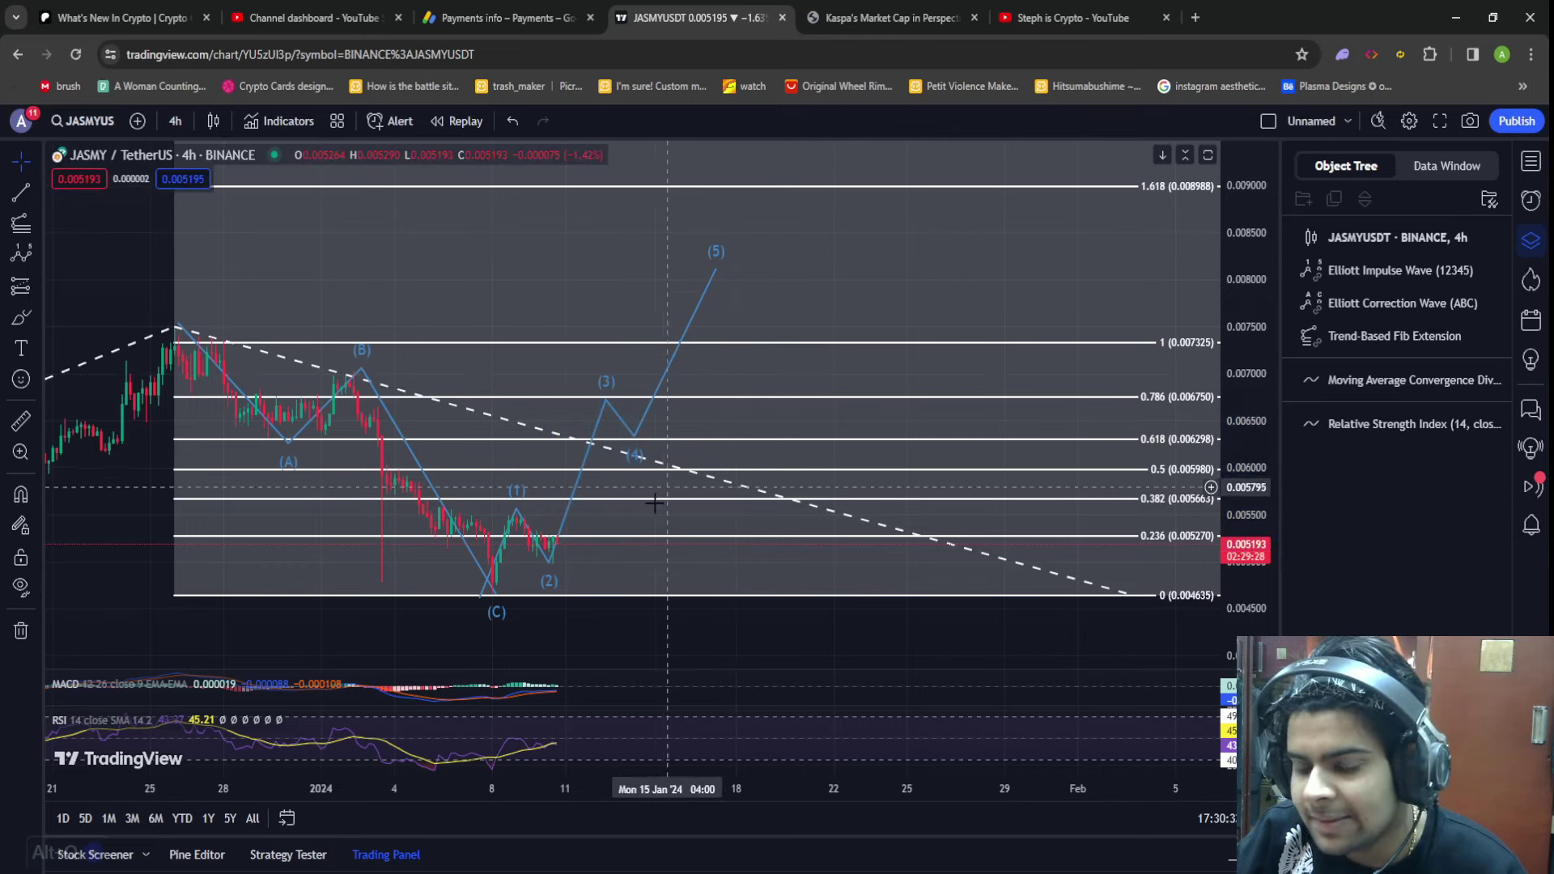
left_click(642, 537)
left_click(697, 503)
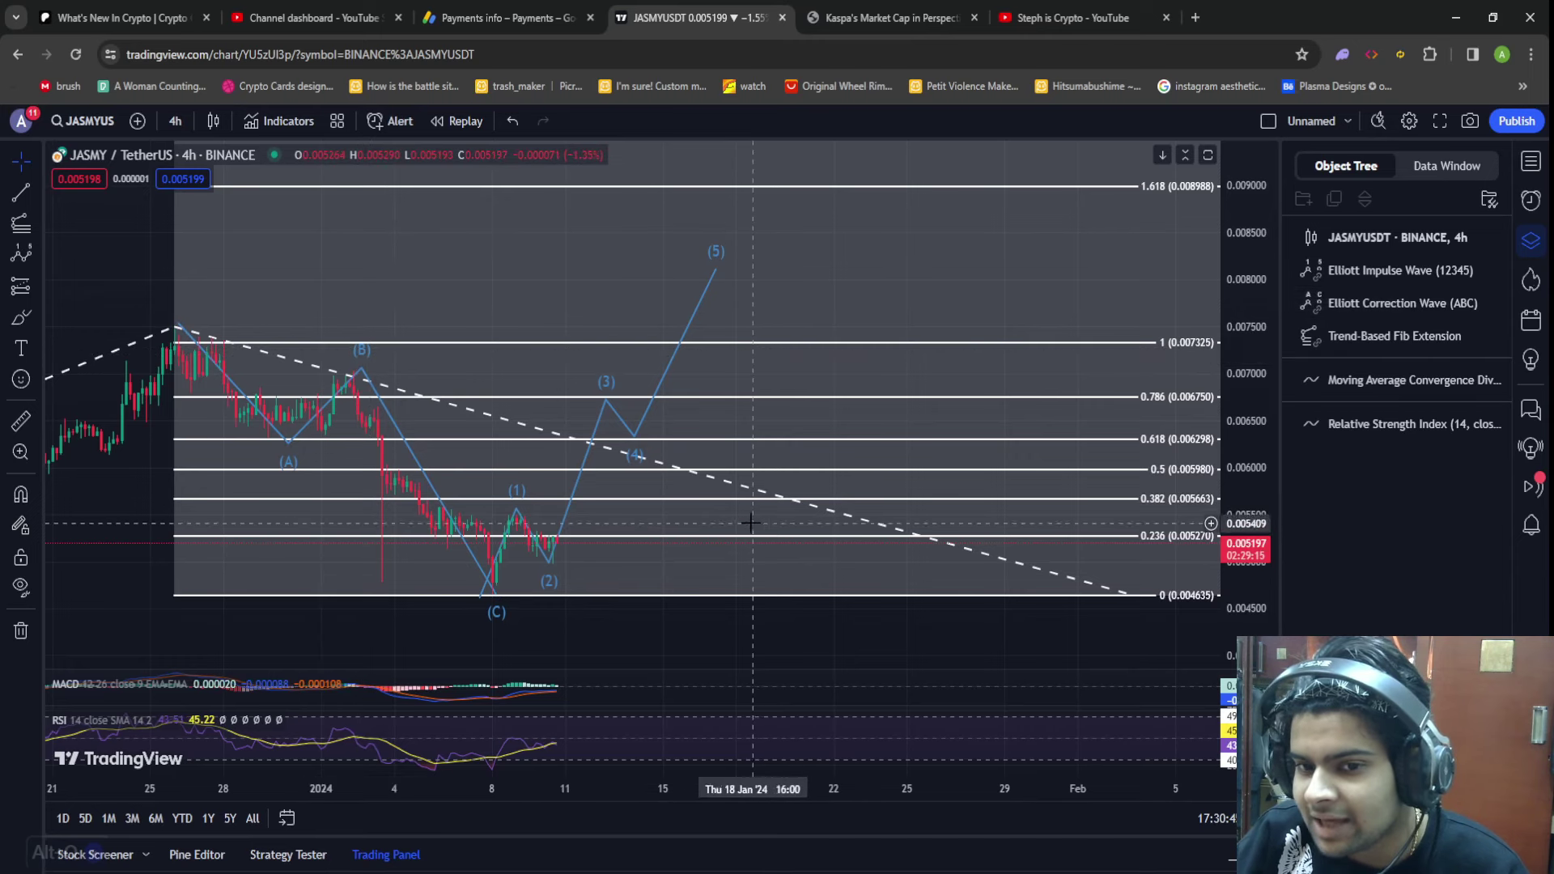
scroll(673, 451, "down", 3)
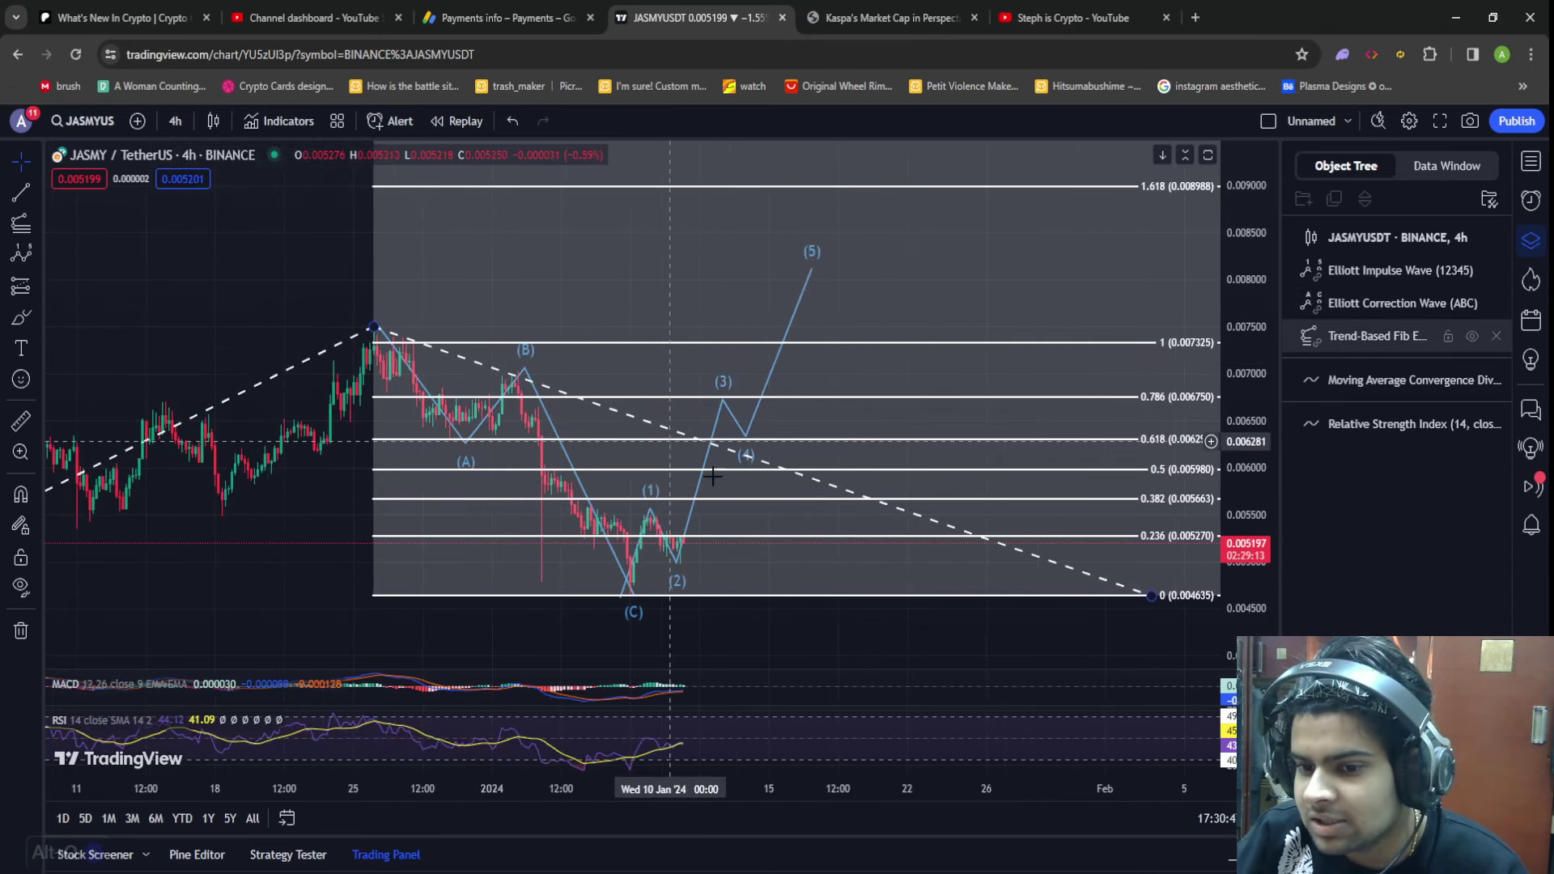
Step: Drag Elliott wave point (5) up to about 0.00855, just under the 1.618 Fib level
scroll(761, 464, "up", 2)
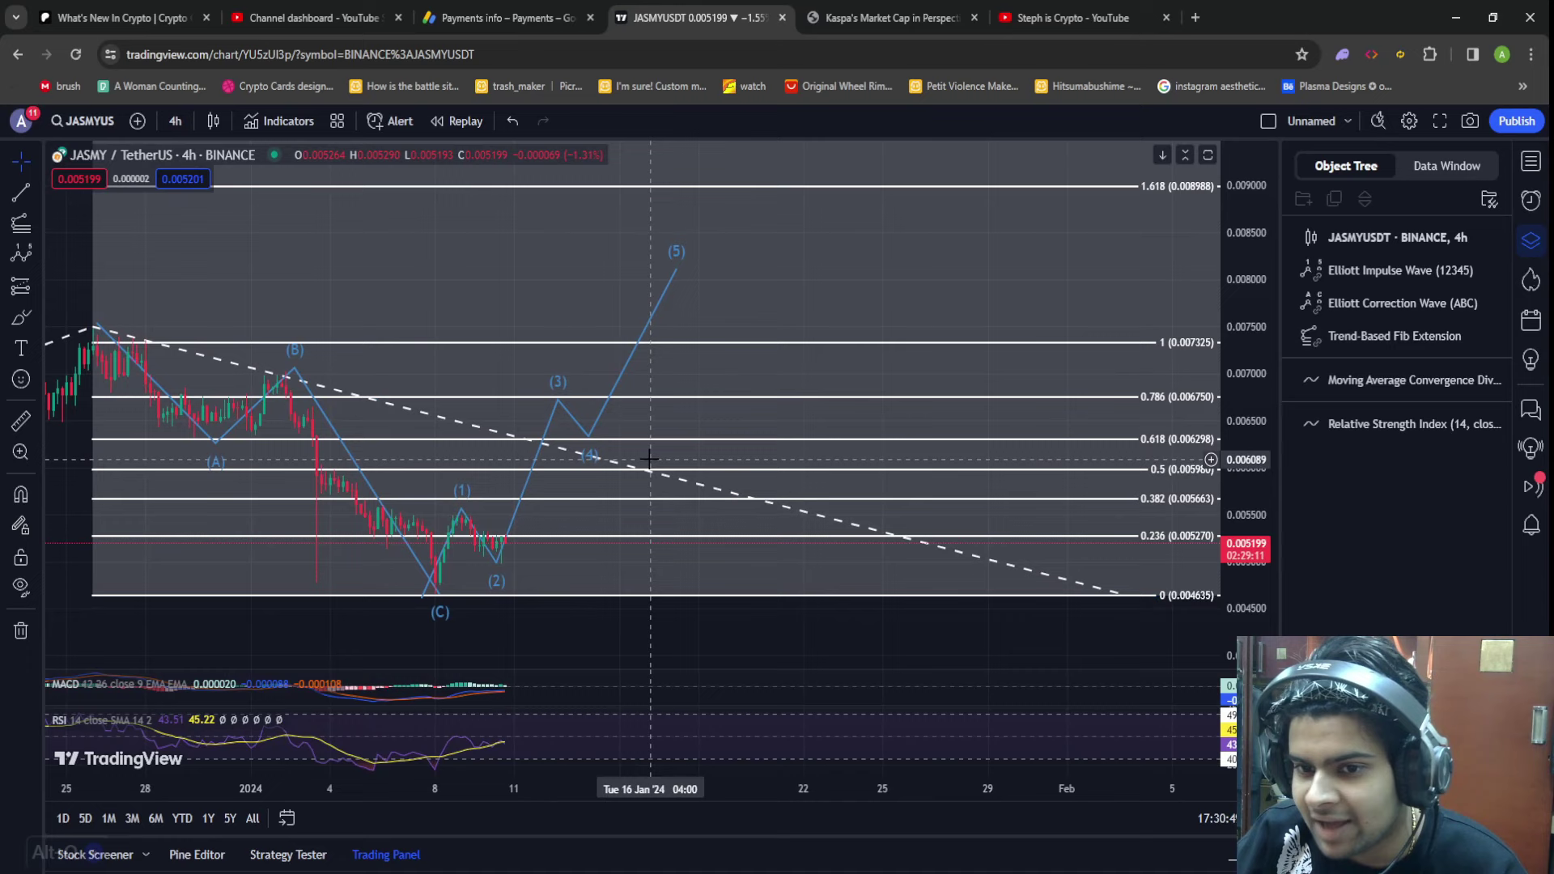
left_click(553, 416)
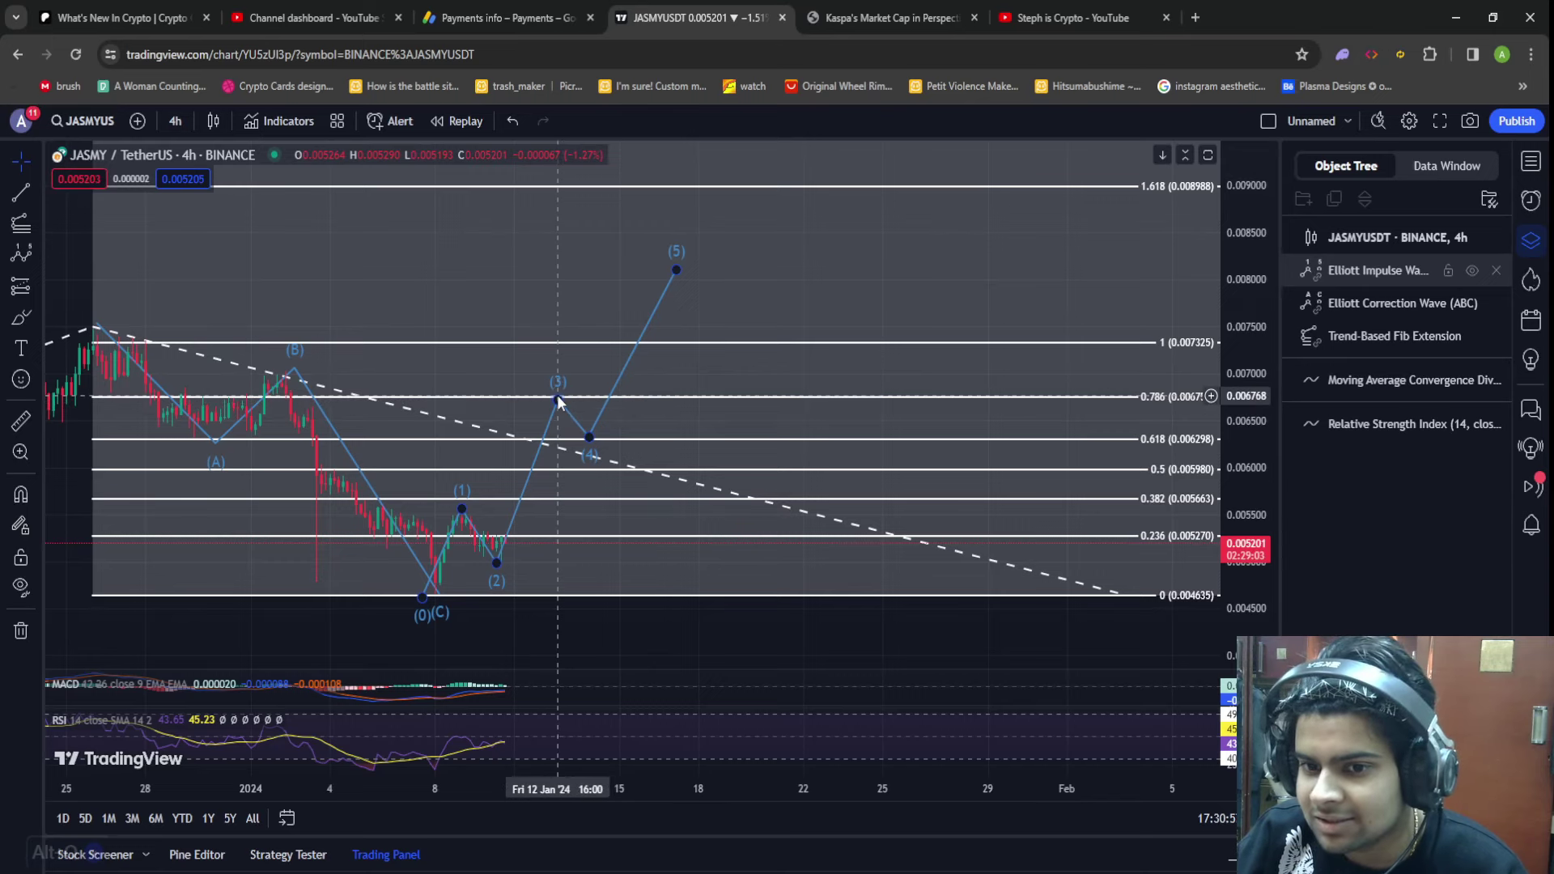
left_click(552, 395)
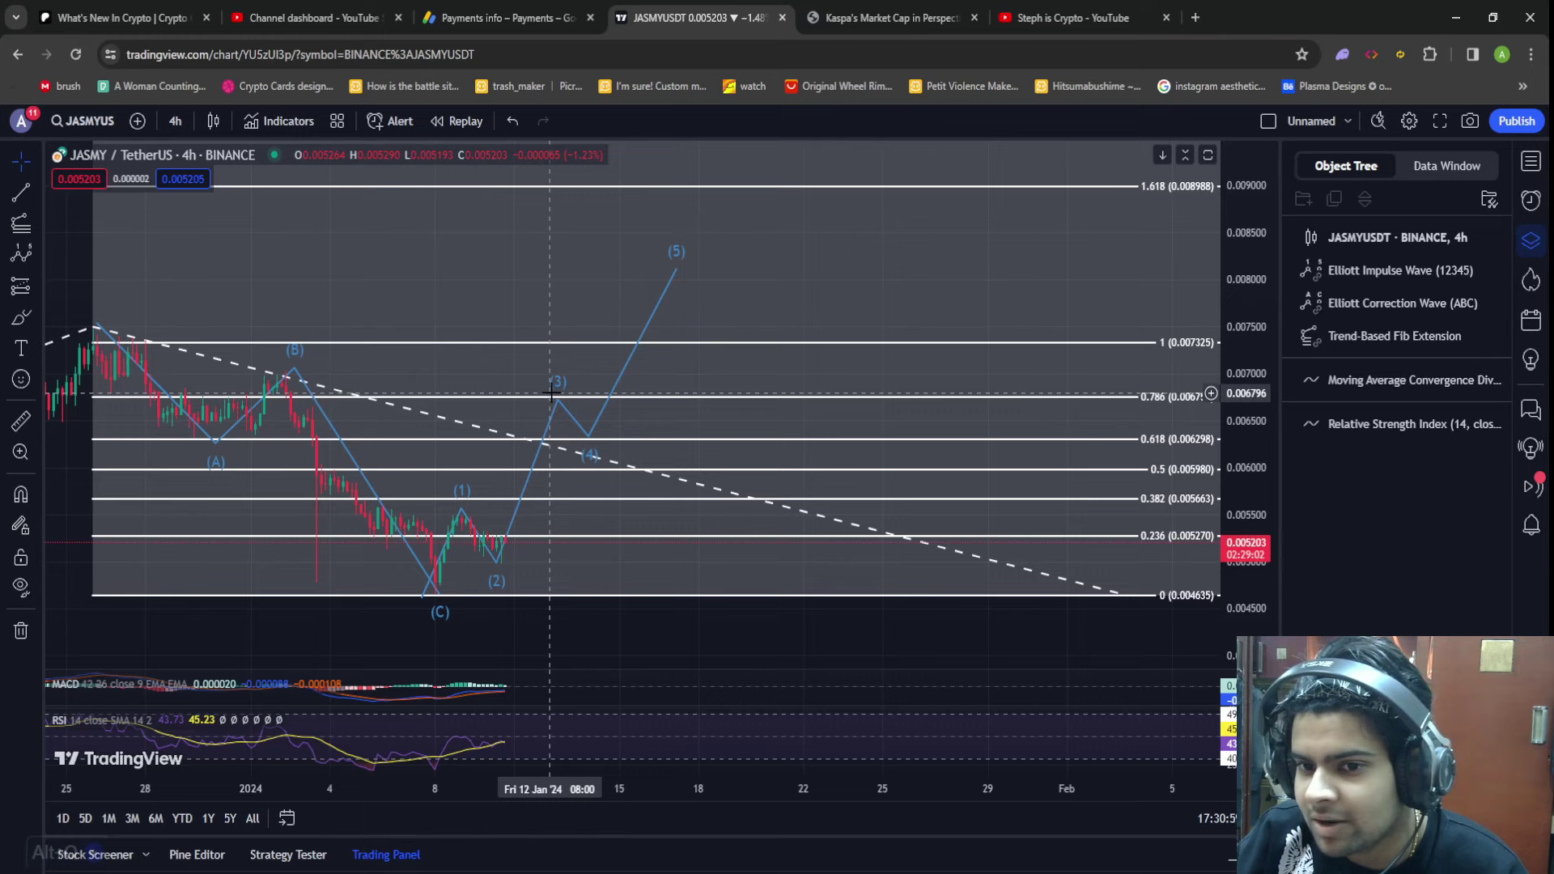
left_click(560, 408)
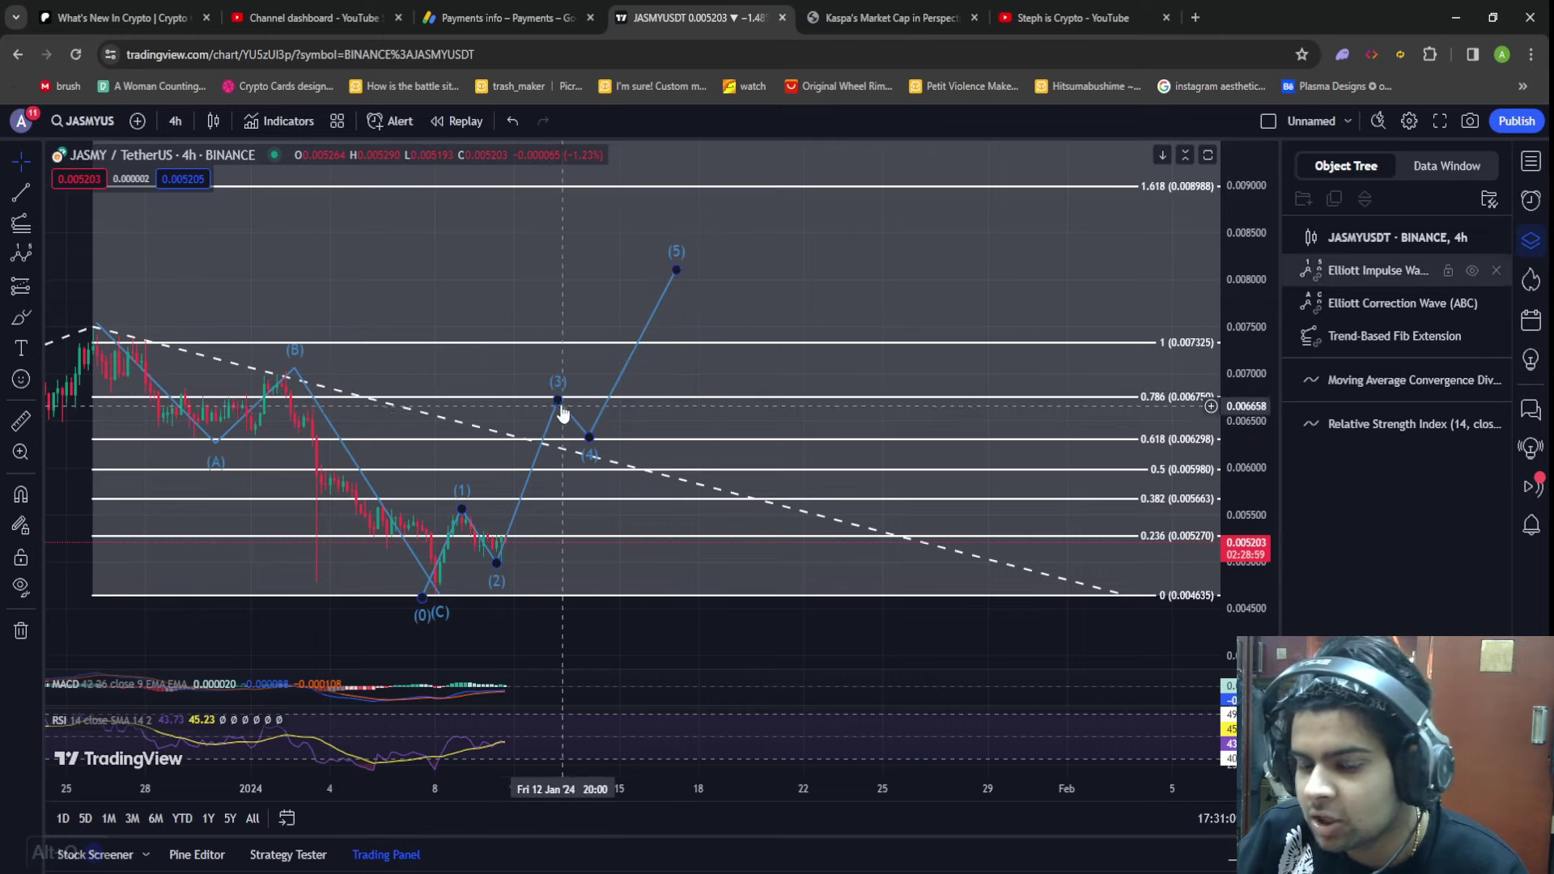
left_click(583, 450)
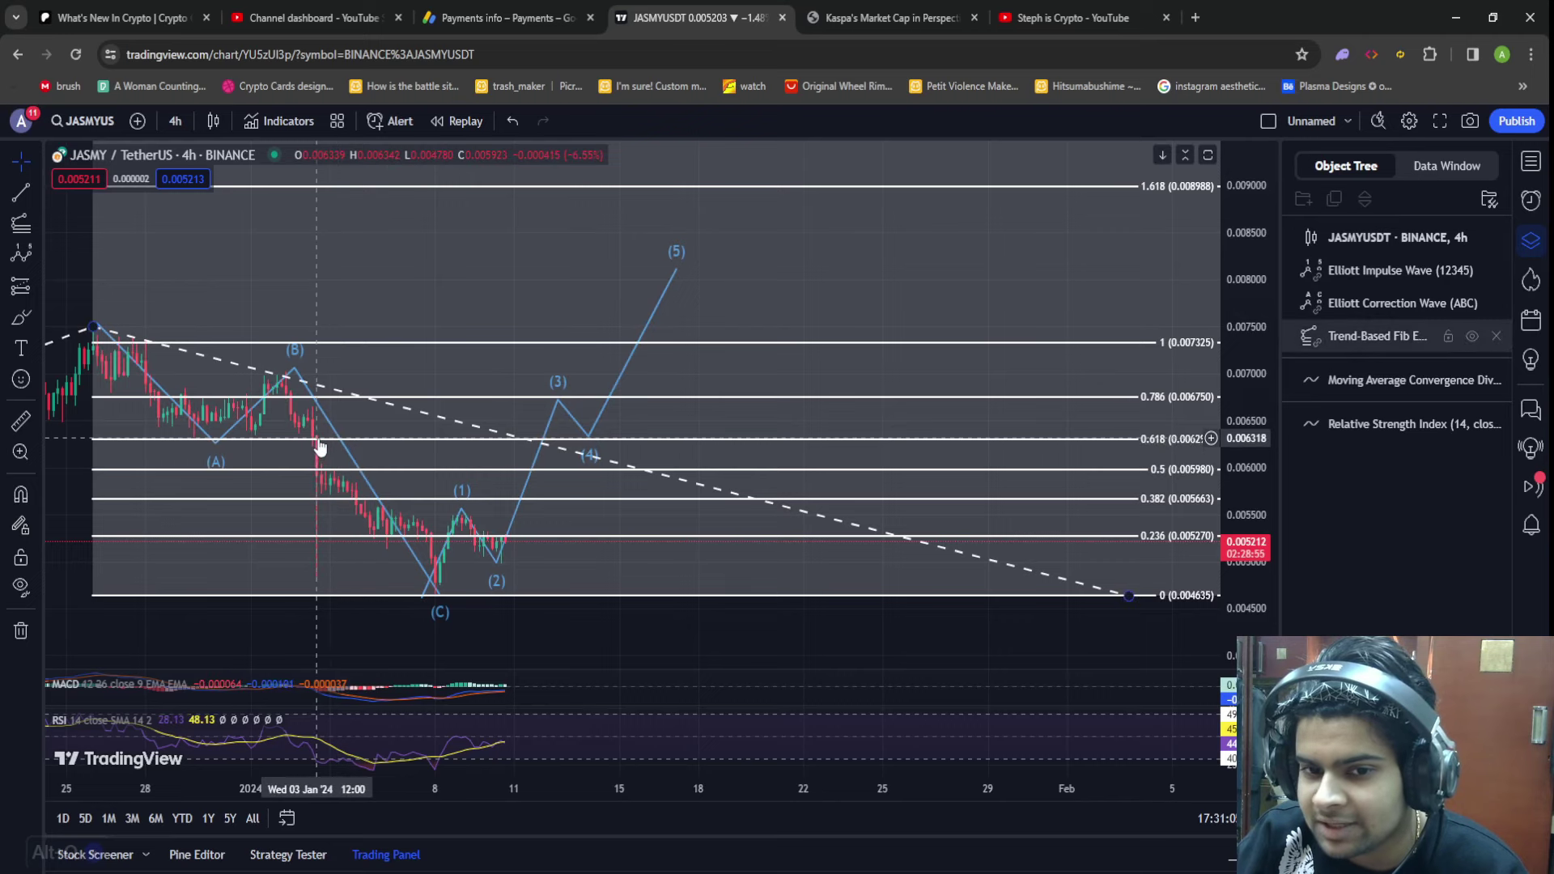
left_click(338, 495)
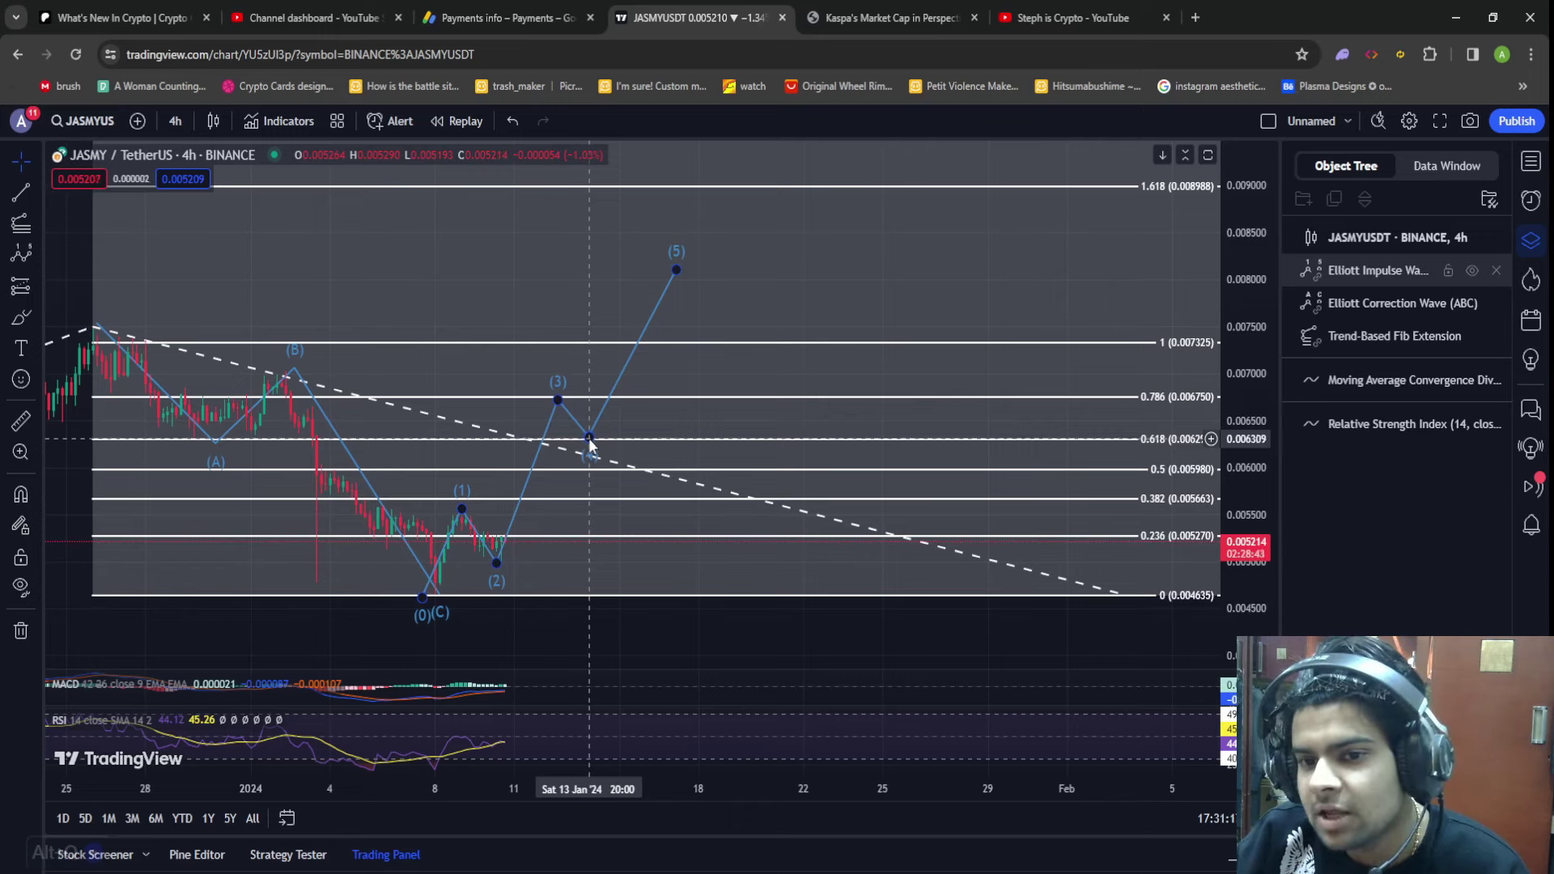
left_click(677, 269)
left_click_drag(678, 268, 685, 227)
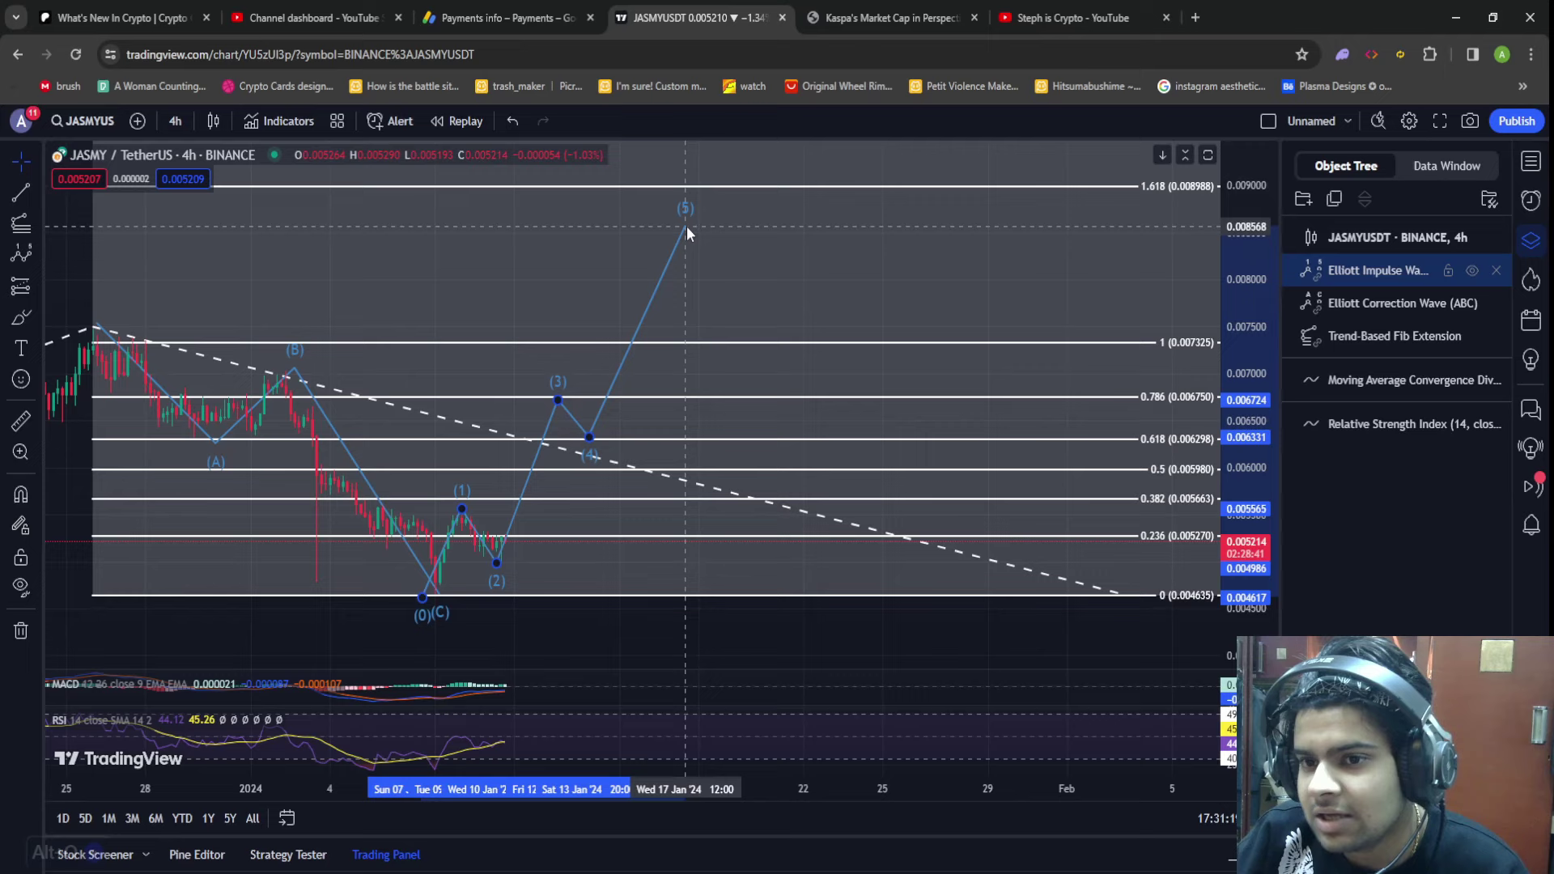
left_click(748, 259)
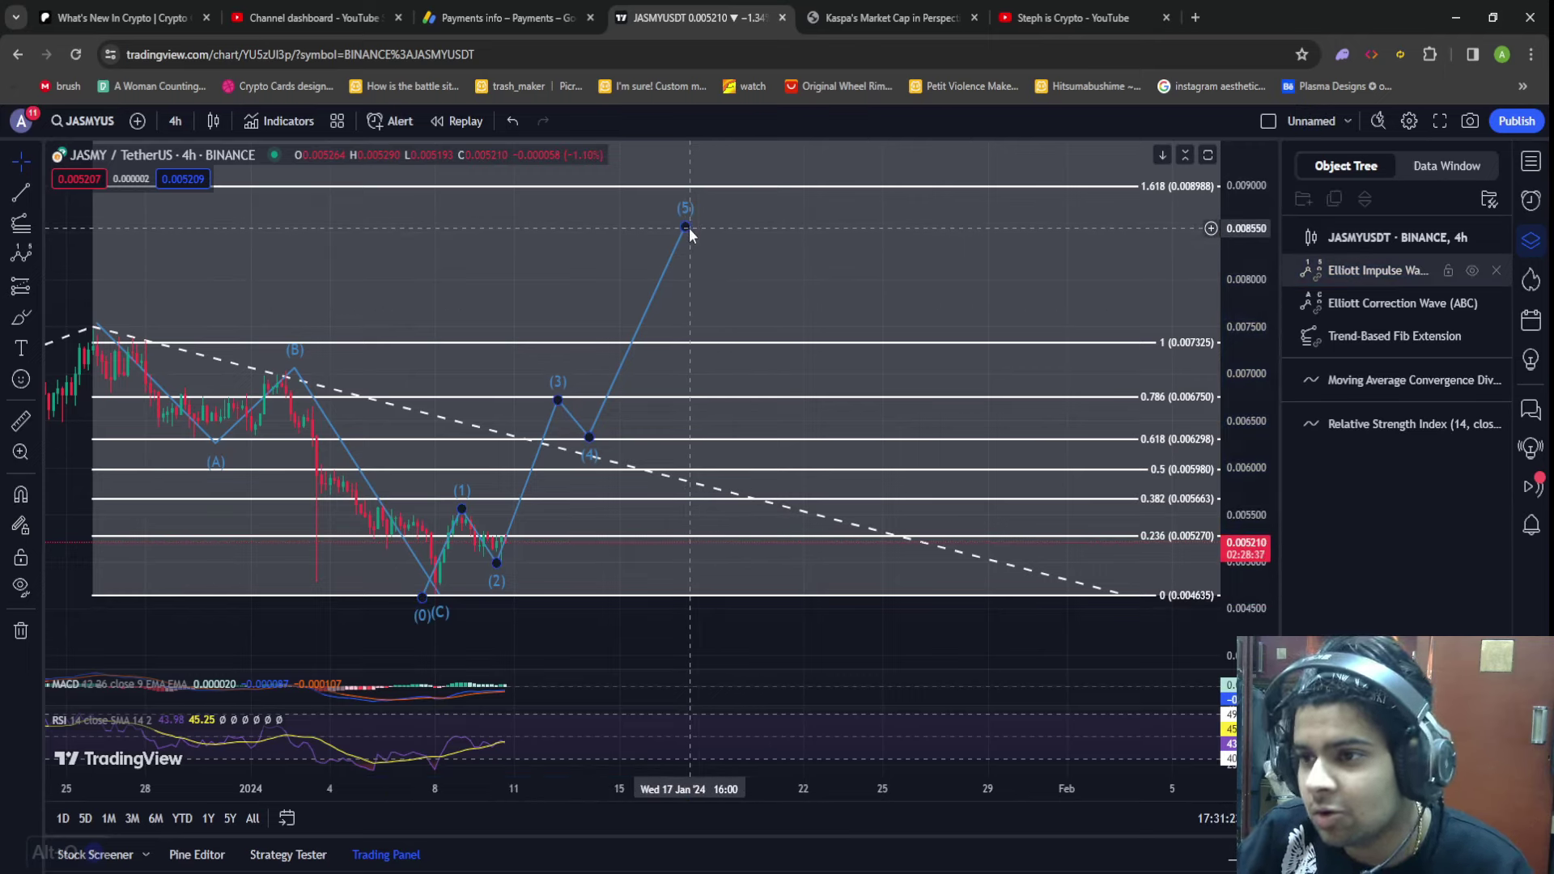
Step: Zoom the time axis and drag the price/MACD divider up to enlarge the MACD pane
scroll(666, 334, "down", 3)
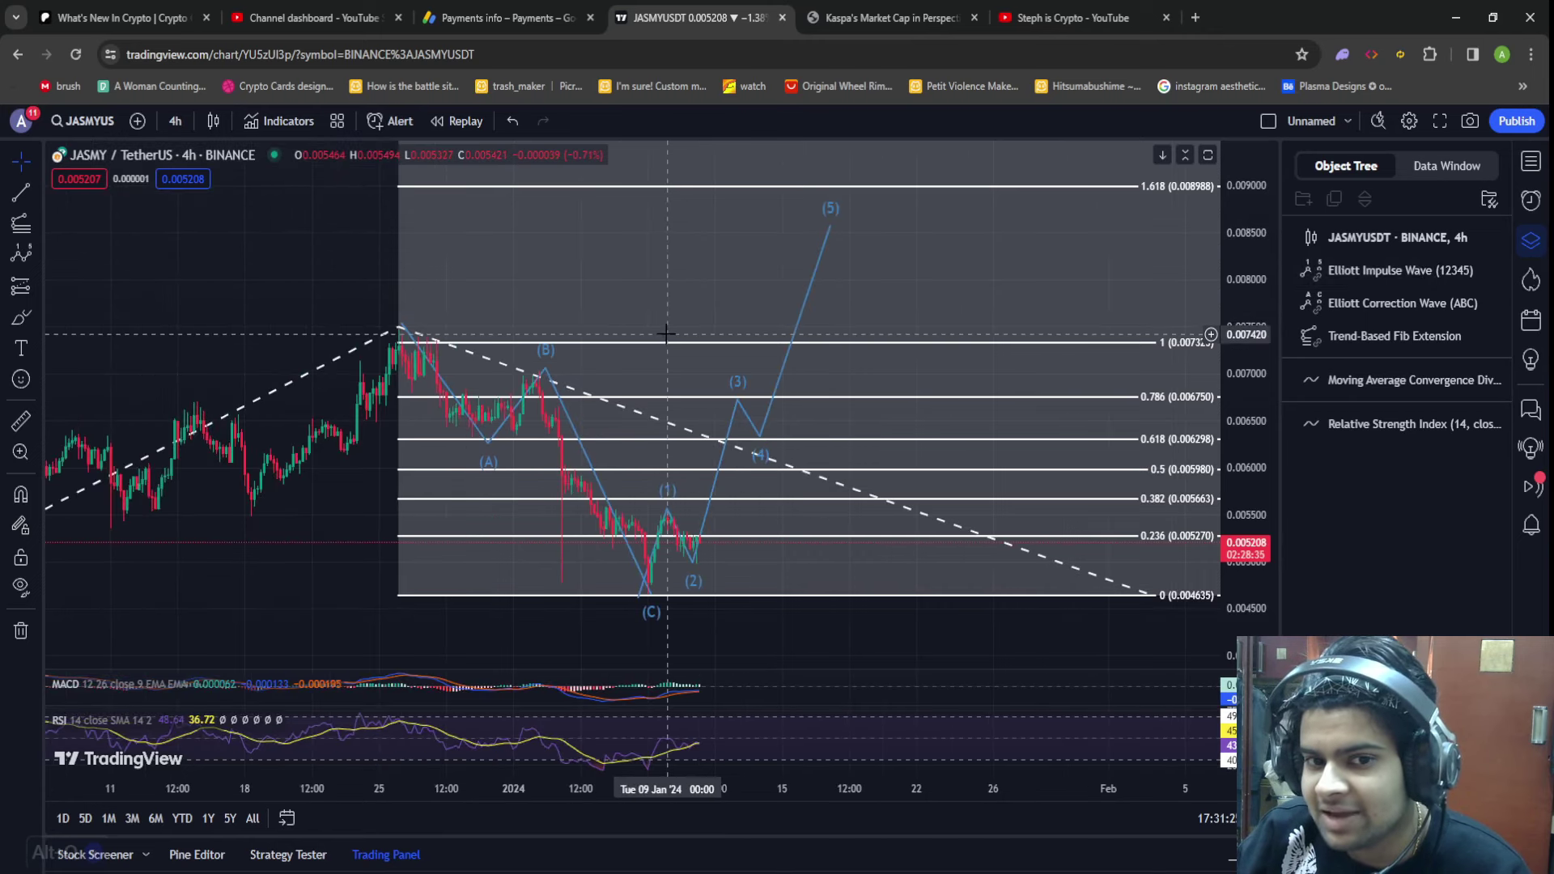
scroll(666, 333, "down", 3)
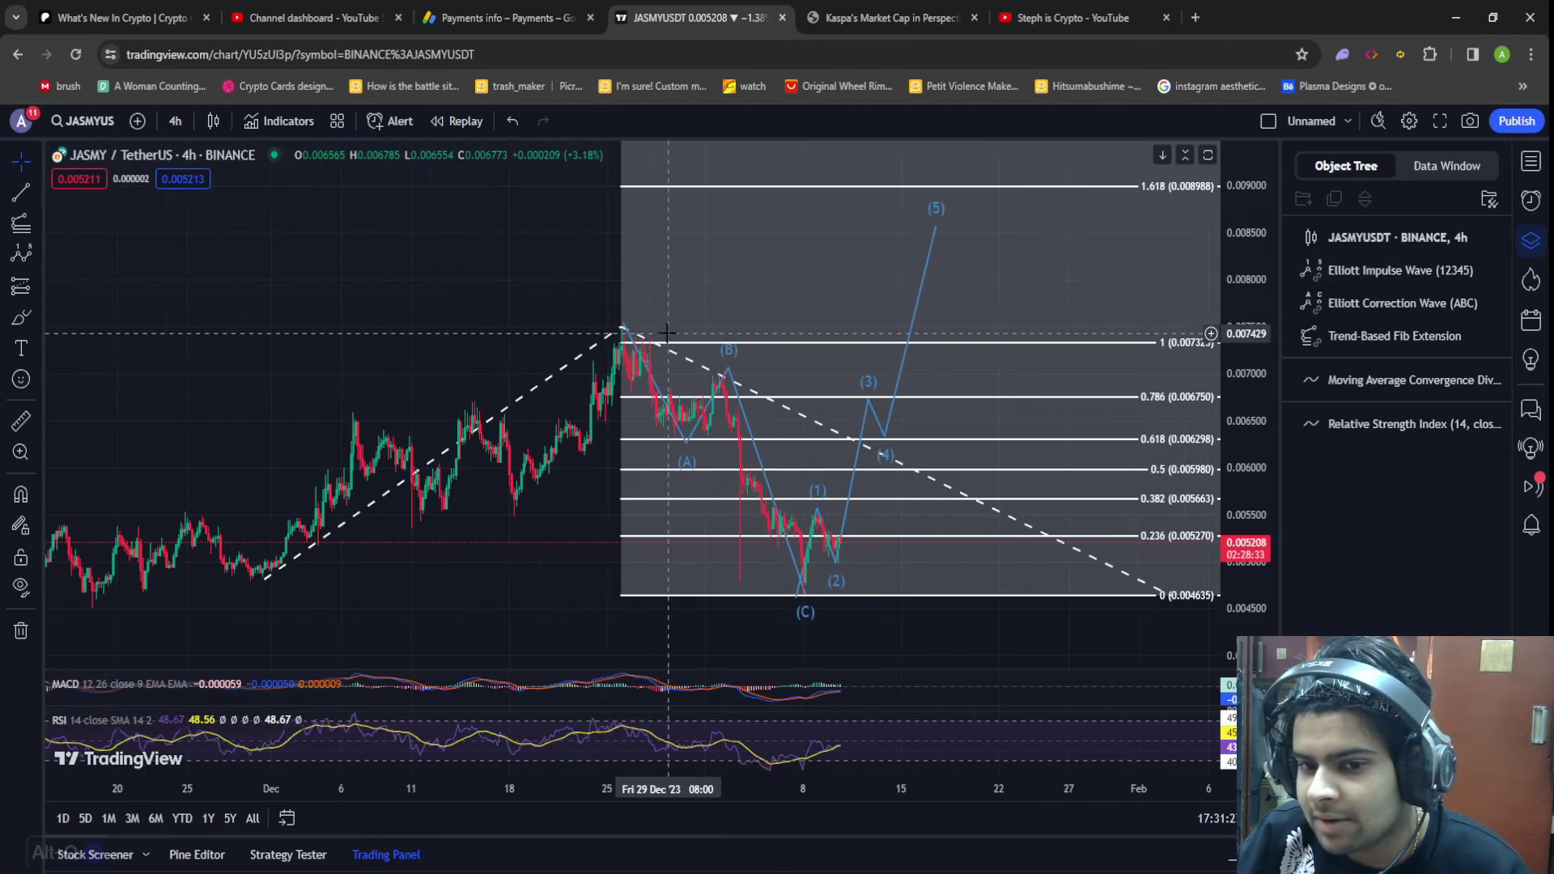
scroll(668, 336, "up", 5)
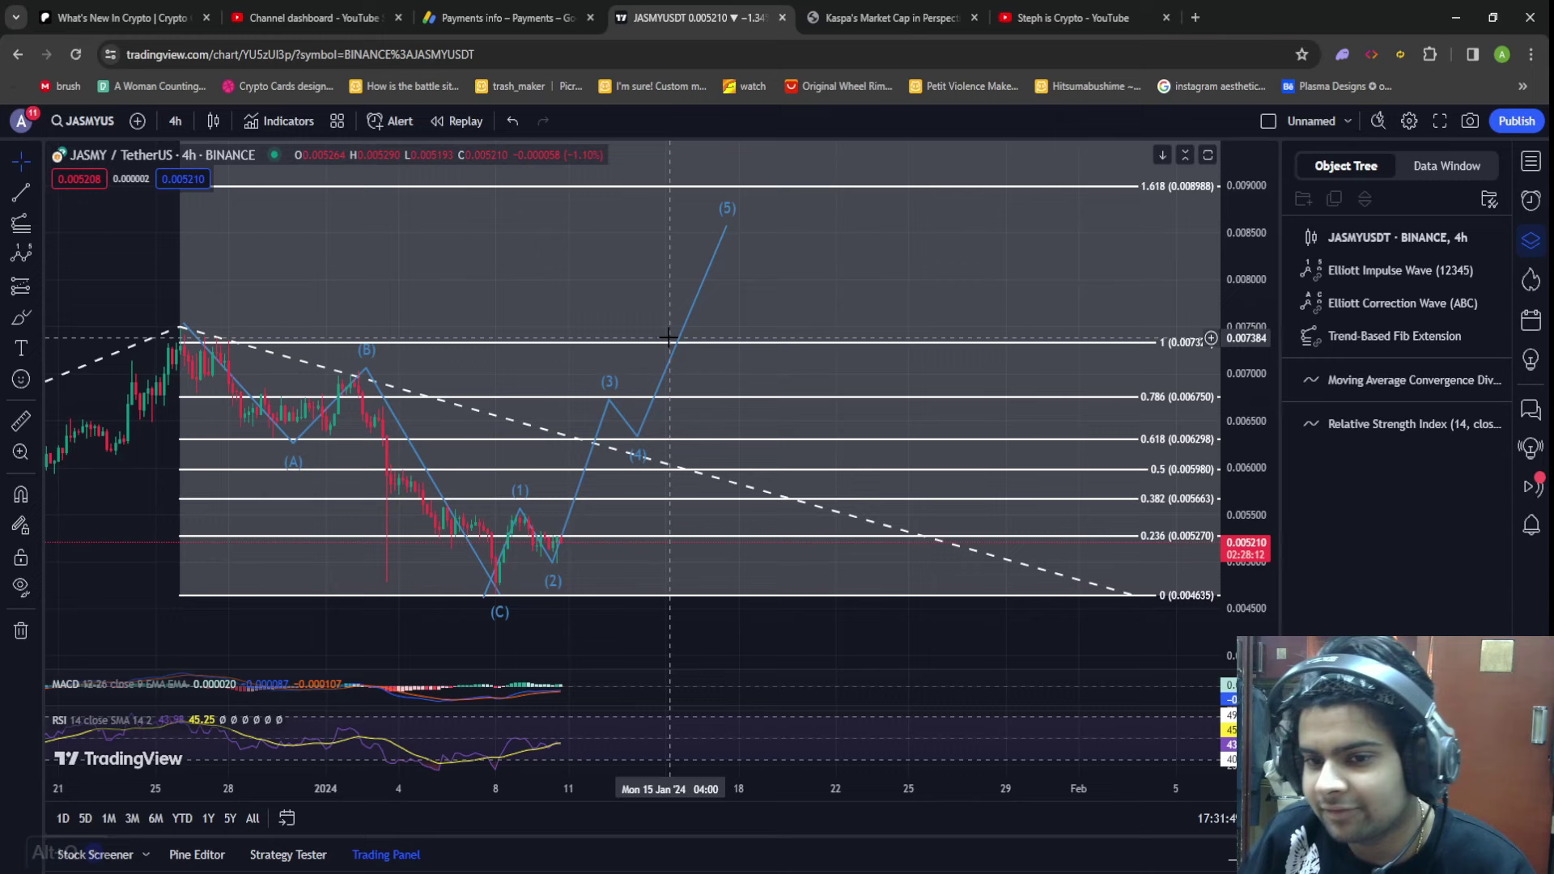
left_click_drag(594, 668, 589, 484)
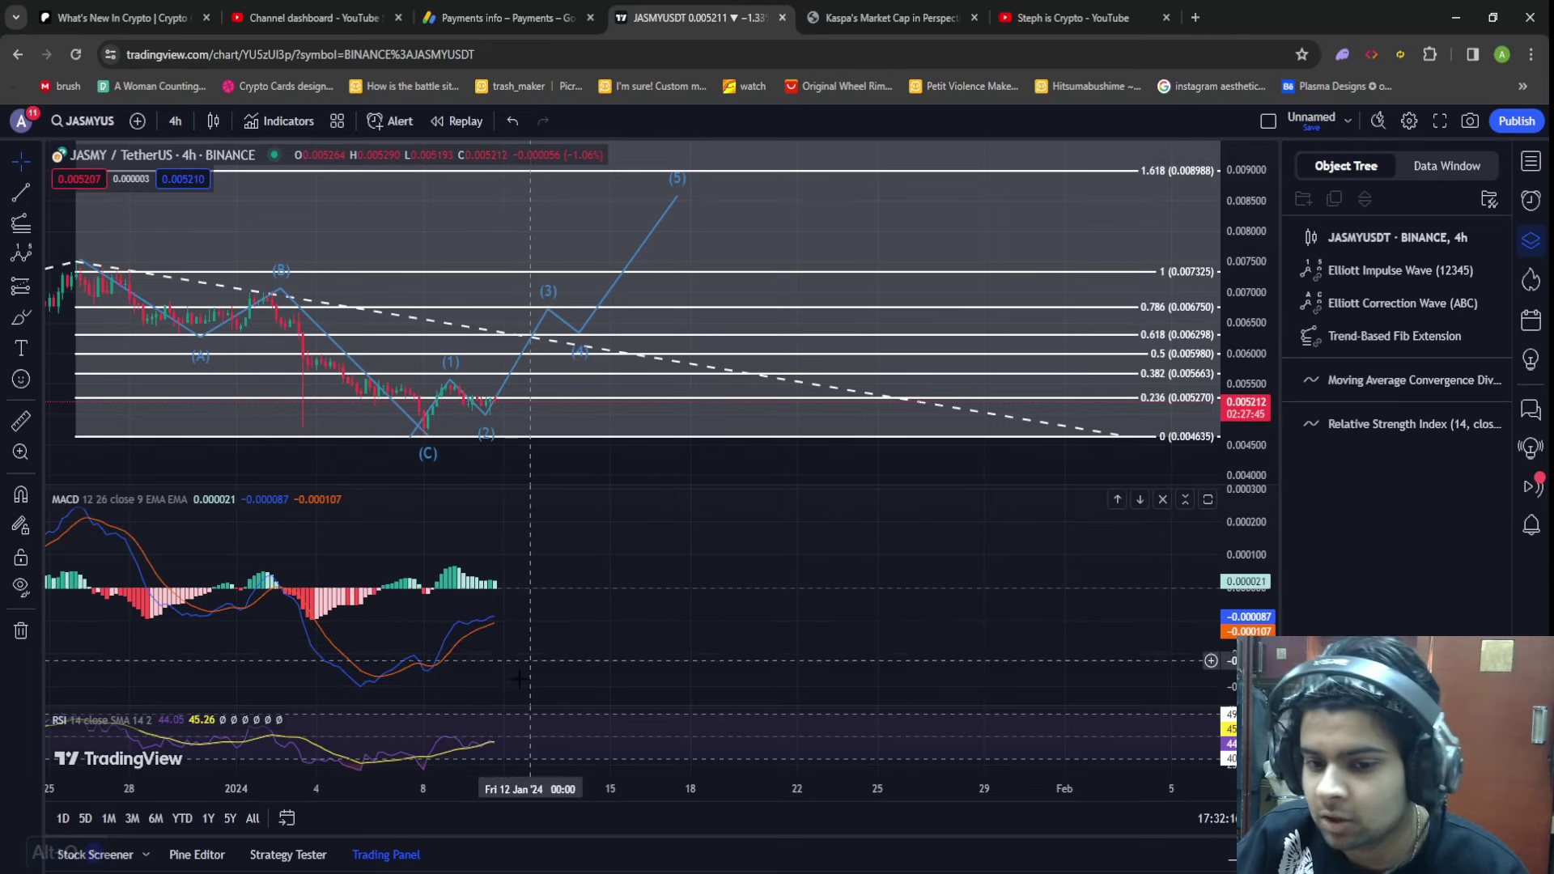
Step: Drag the MACD/RSI separator up to enlarge RSI, then back down to restore MACD height
left_click_drag(509, 702, 486, 540)
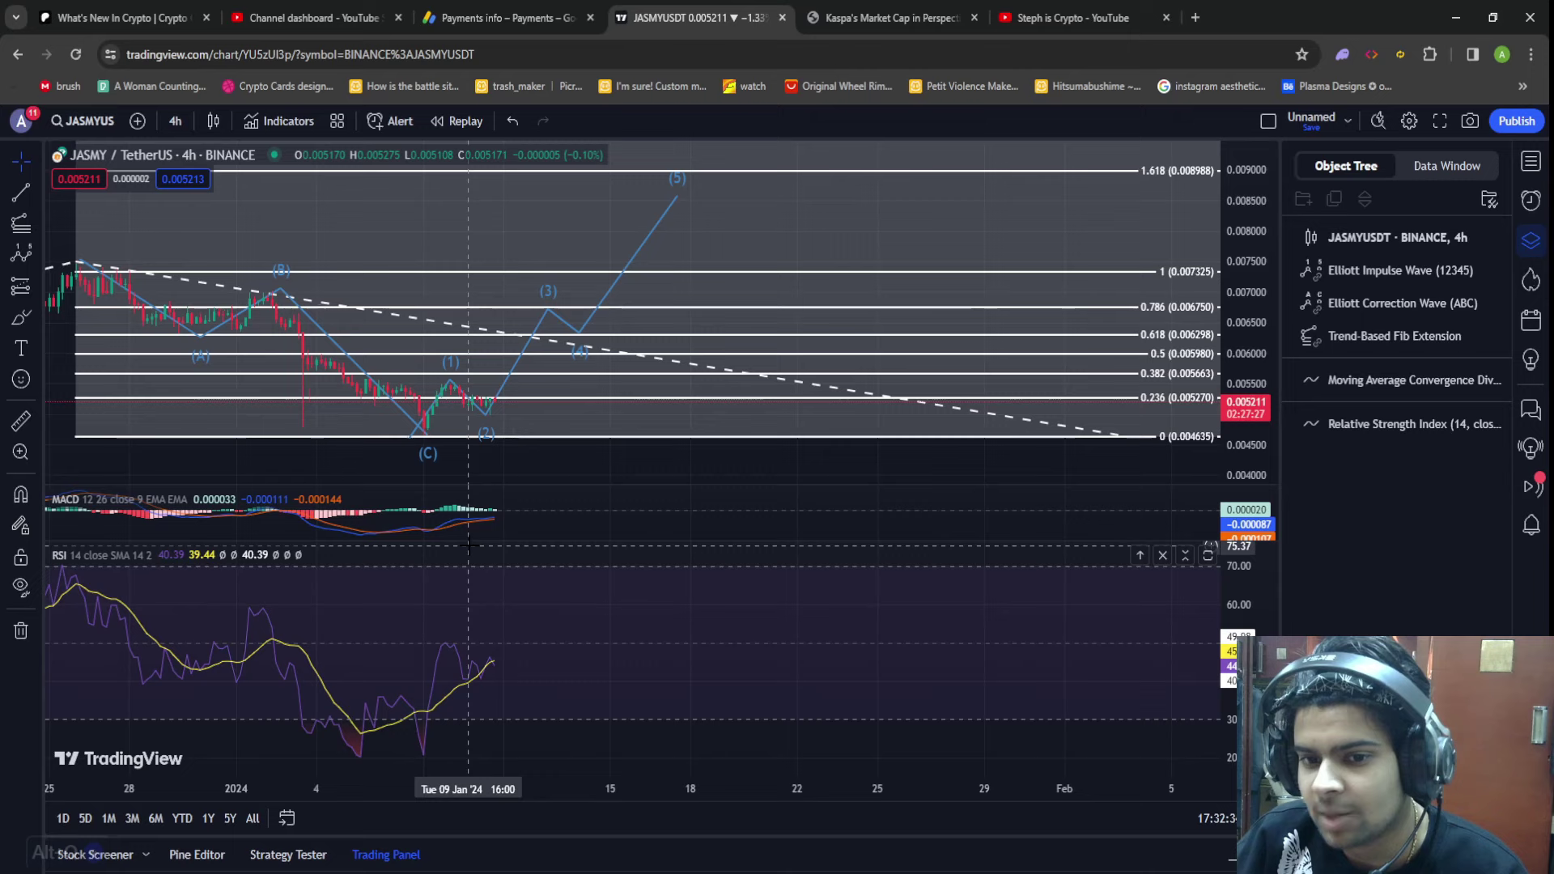
left_click_drag(478, 539, 490, 663)
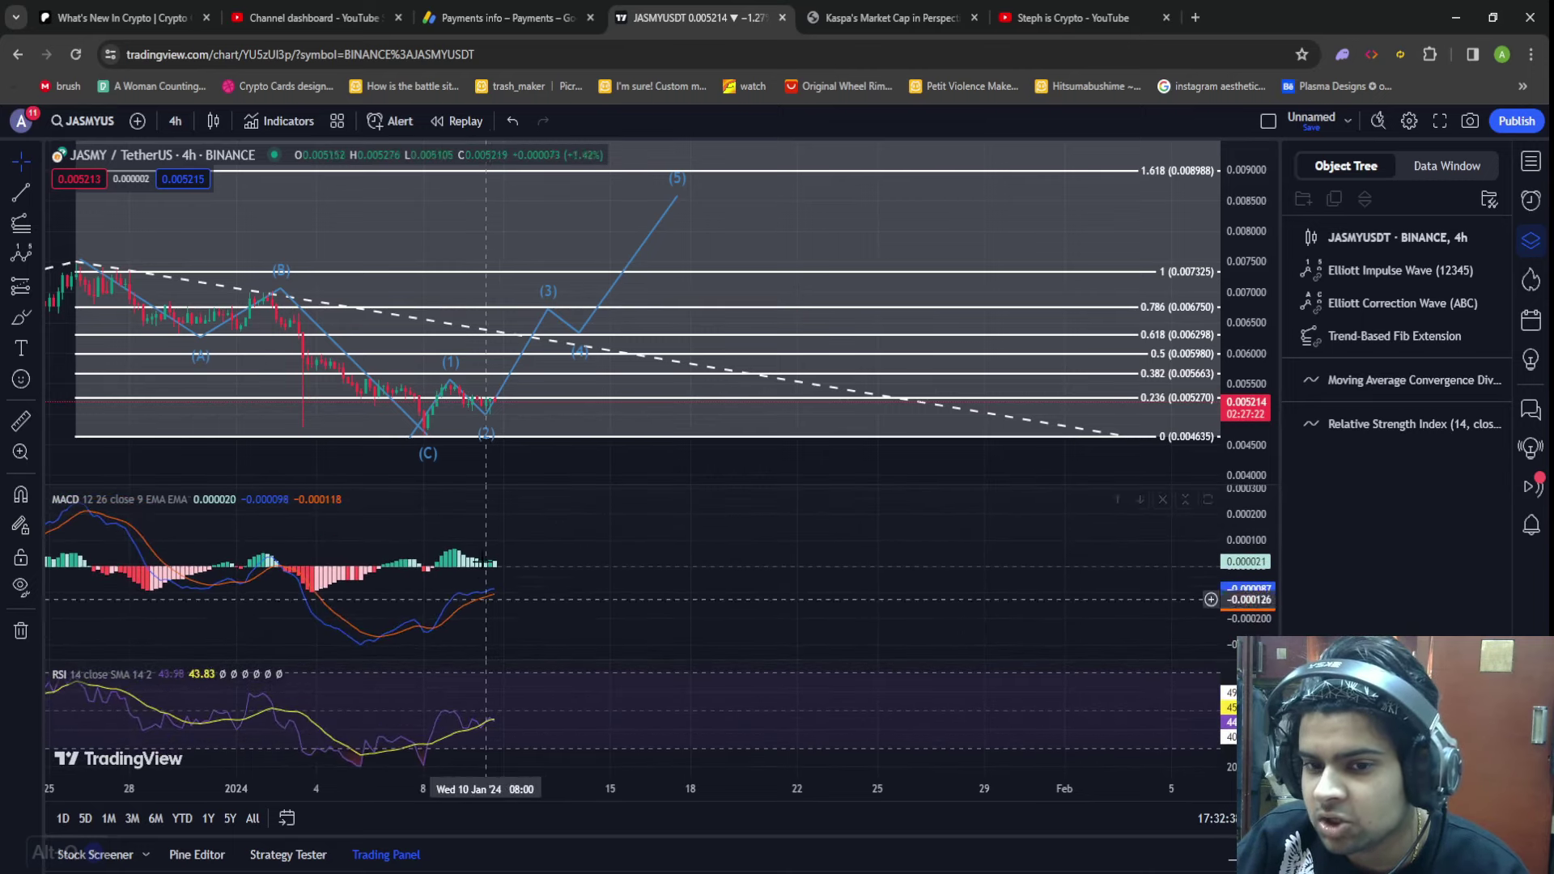
Step: Enlarge the price chart over the indicator panes and zoom out to show more history
left_click_drag(508, 488, 508, 636)
scroll(566, 603, "down", 2)
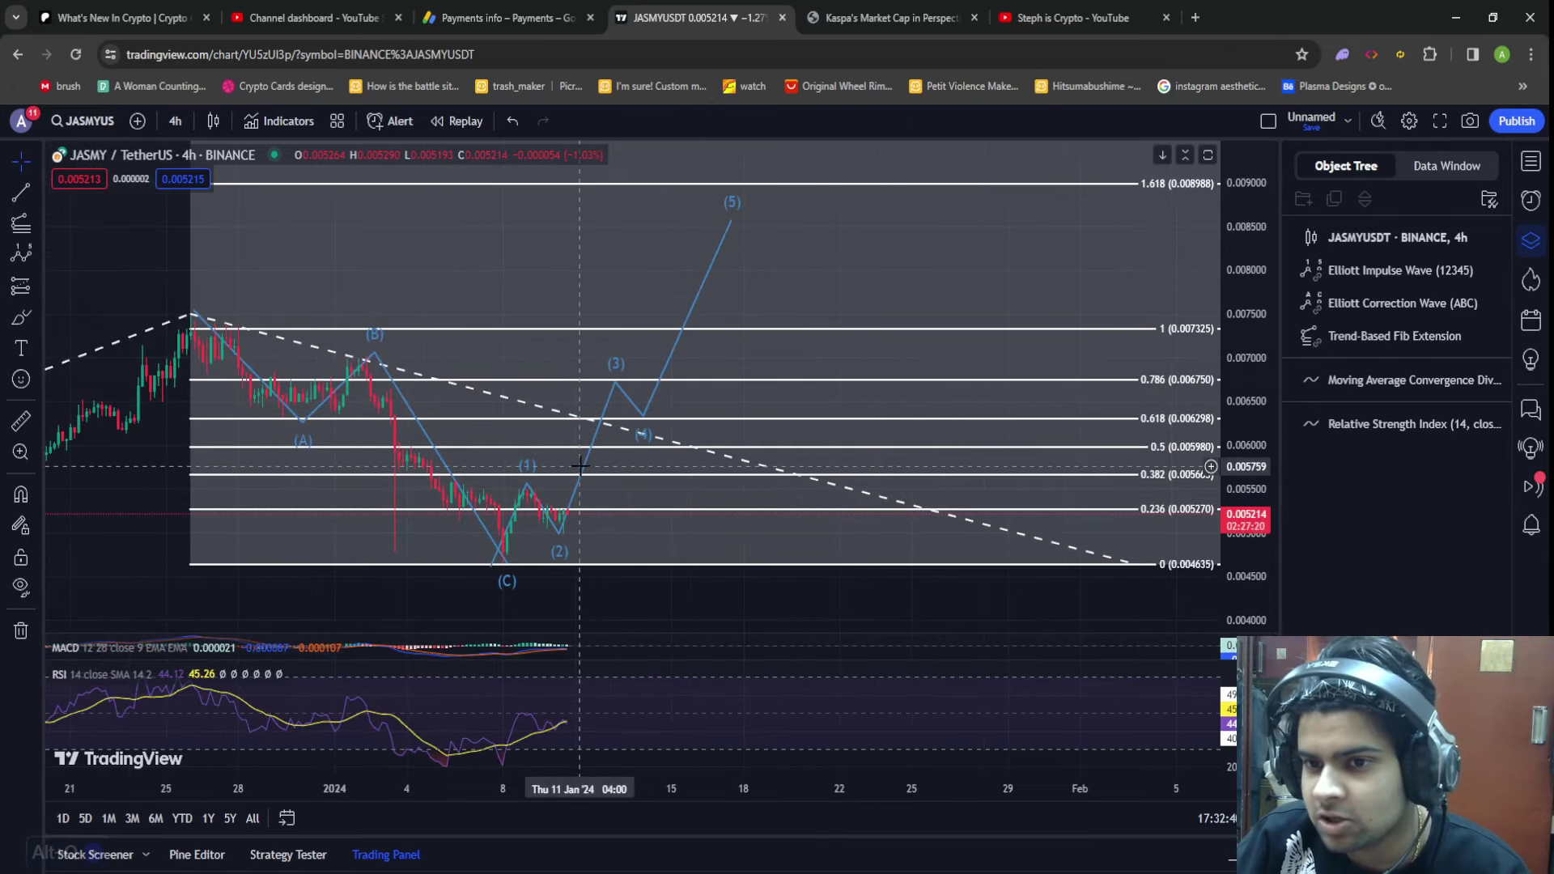
left_click_drag(1247, 369, 1007, 424)
scroll(731, 357, "down", 1)
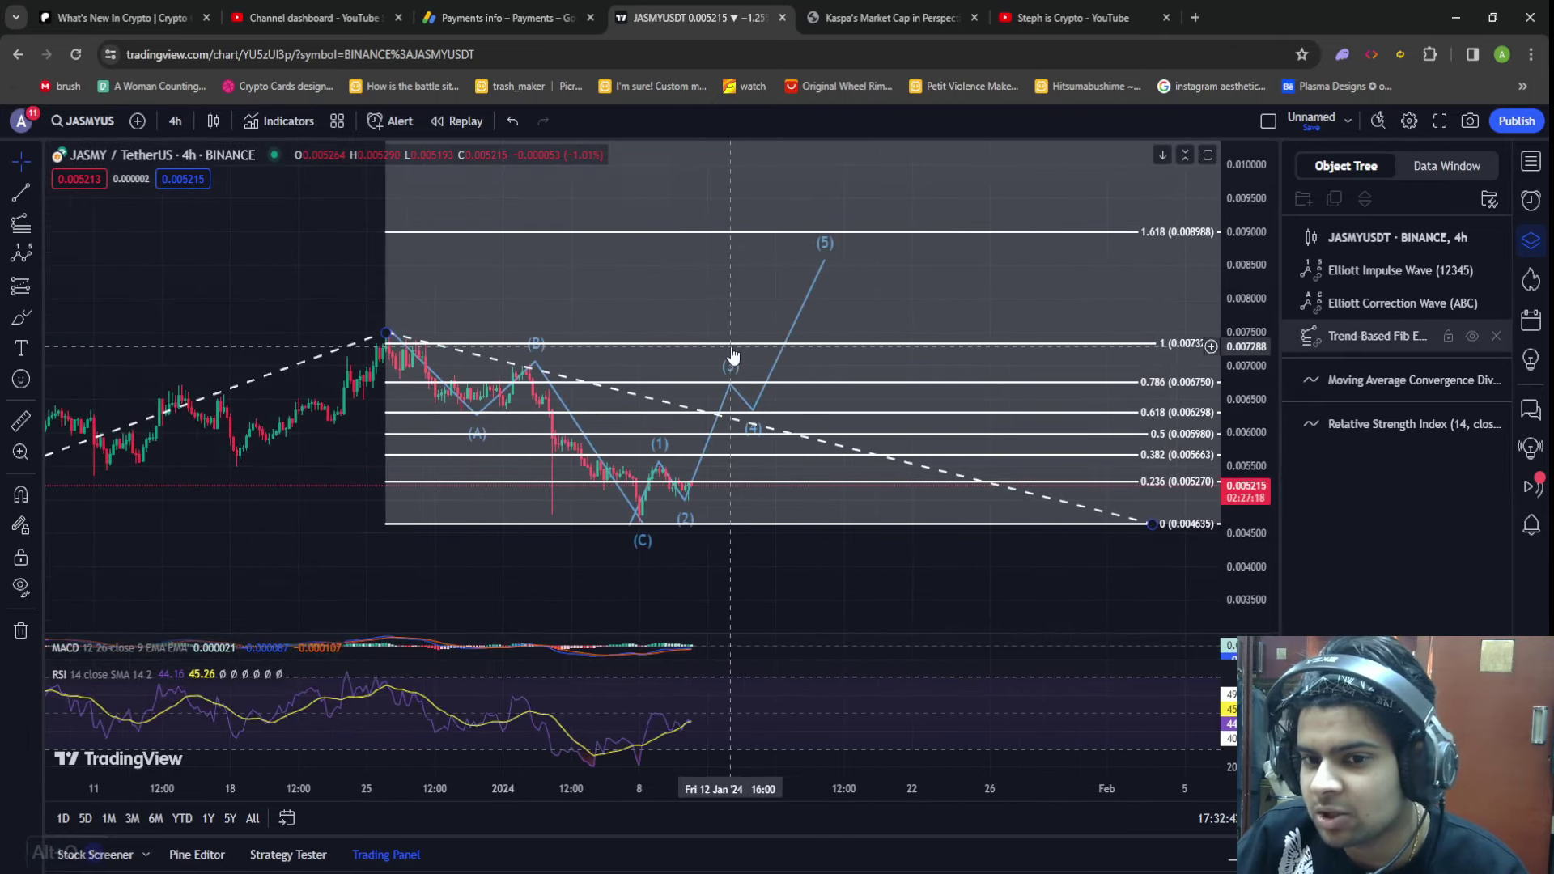
scroll(753, 416, "down", 1)
scroll(770, 571, "down", 5)
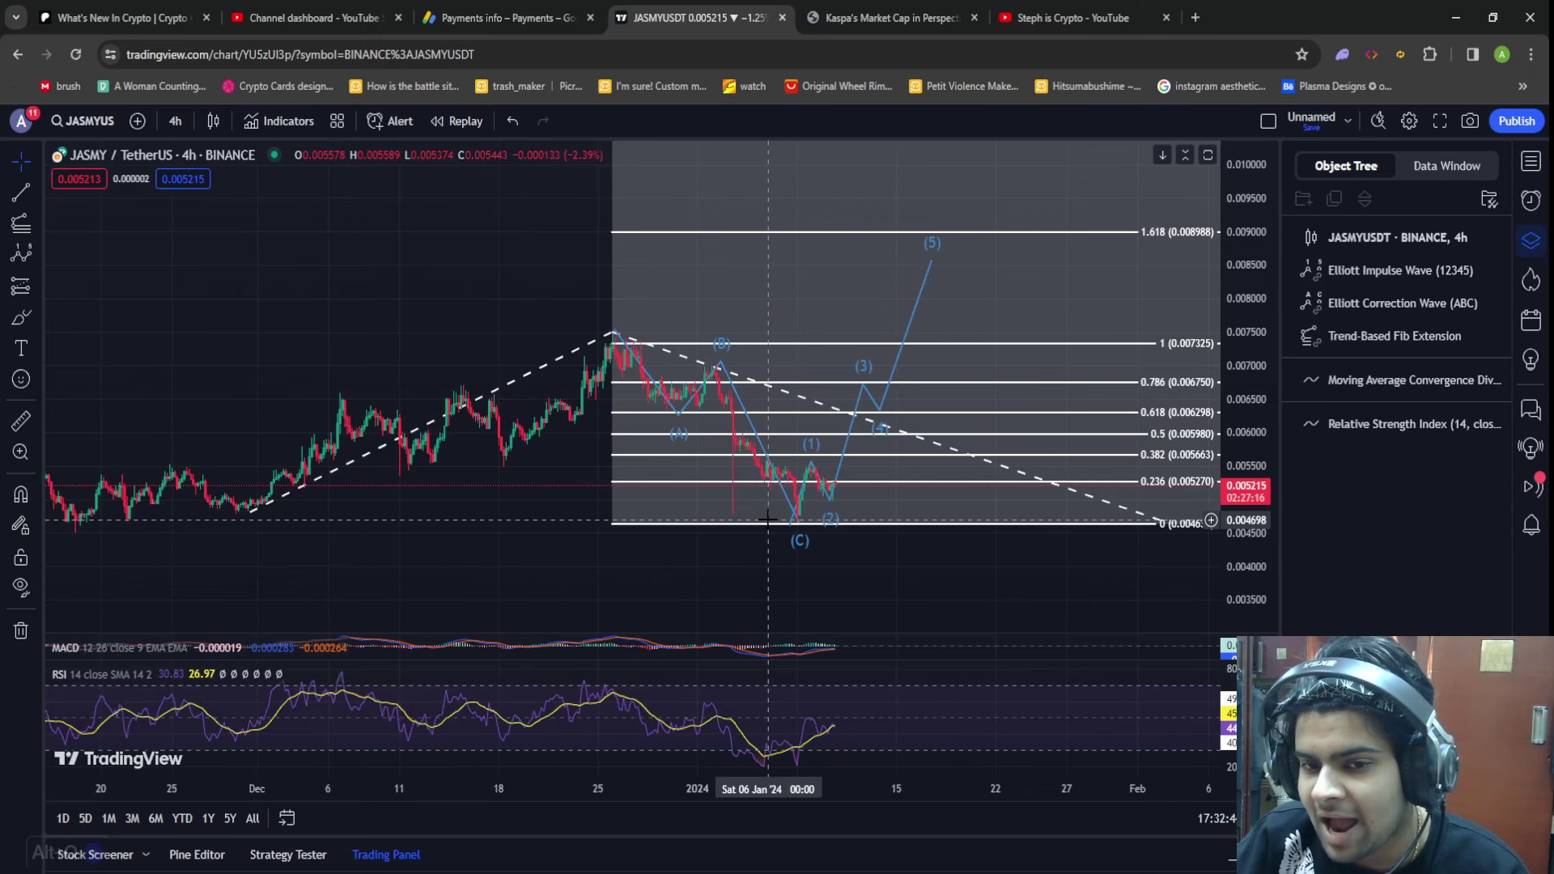
scroll(518, 558, "down", 1)
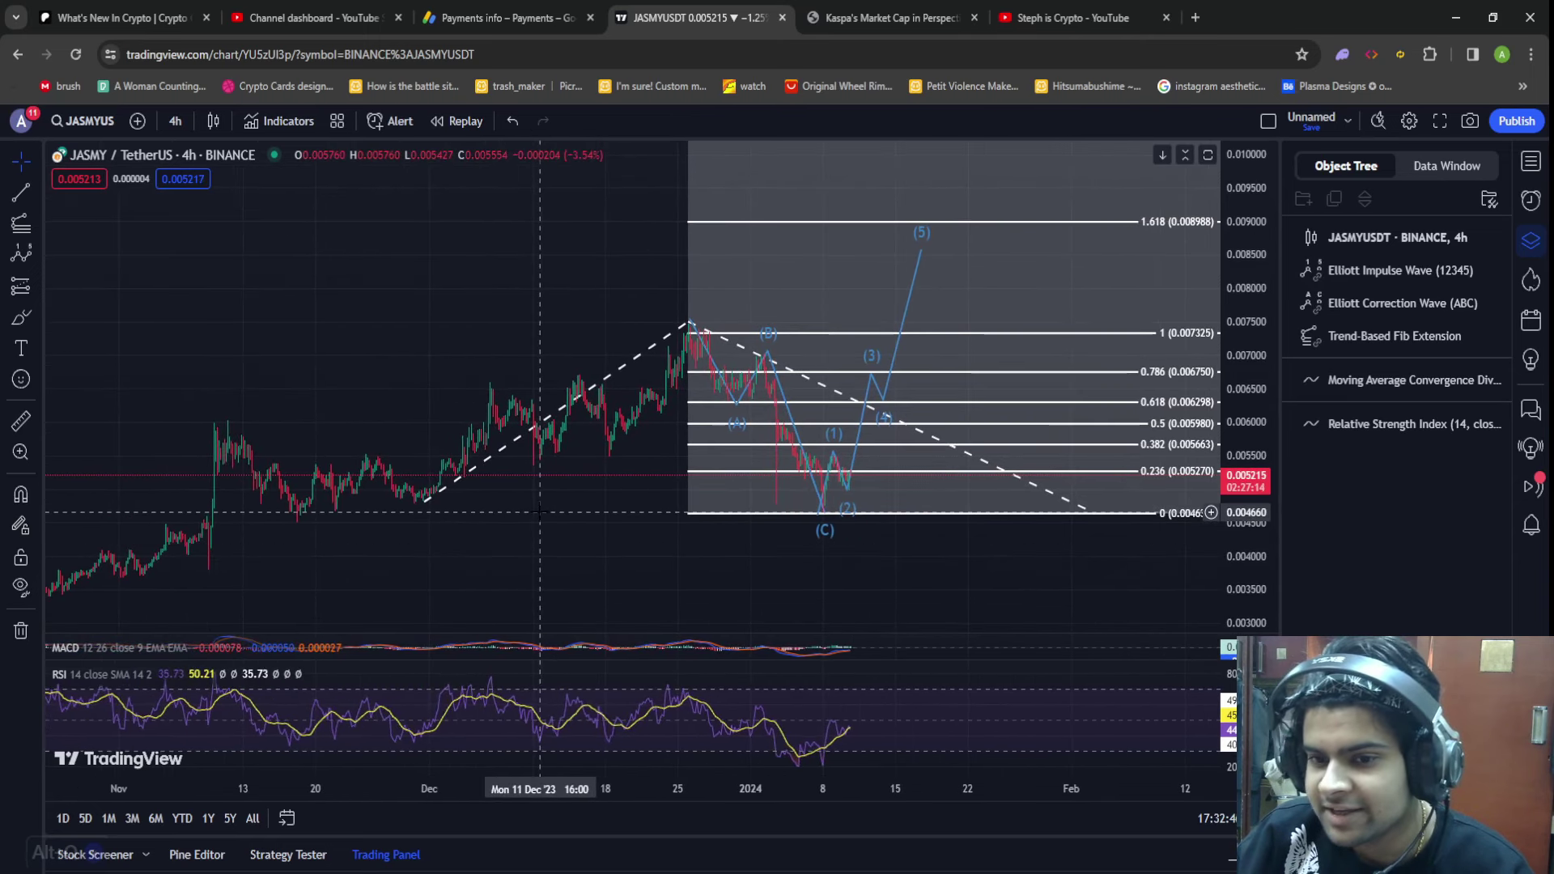
scroll(538, 563, "down", 1)
Step: Pan and rescale the chart to centre the Fibonacci extension and Elliott waves
left_click_drag(654, 567, 491, 527)
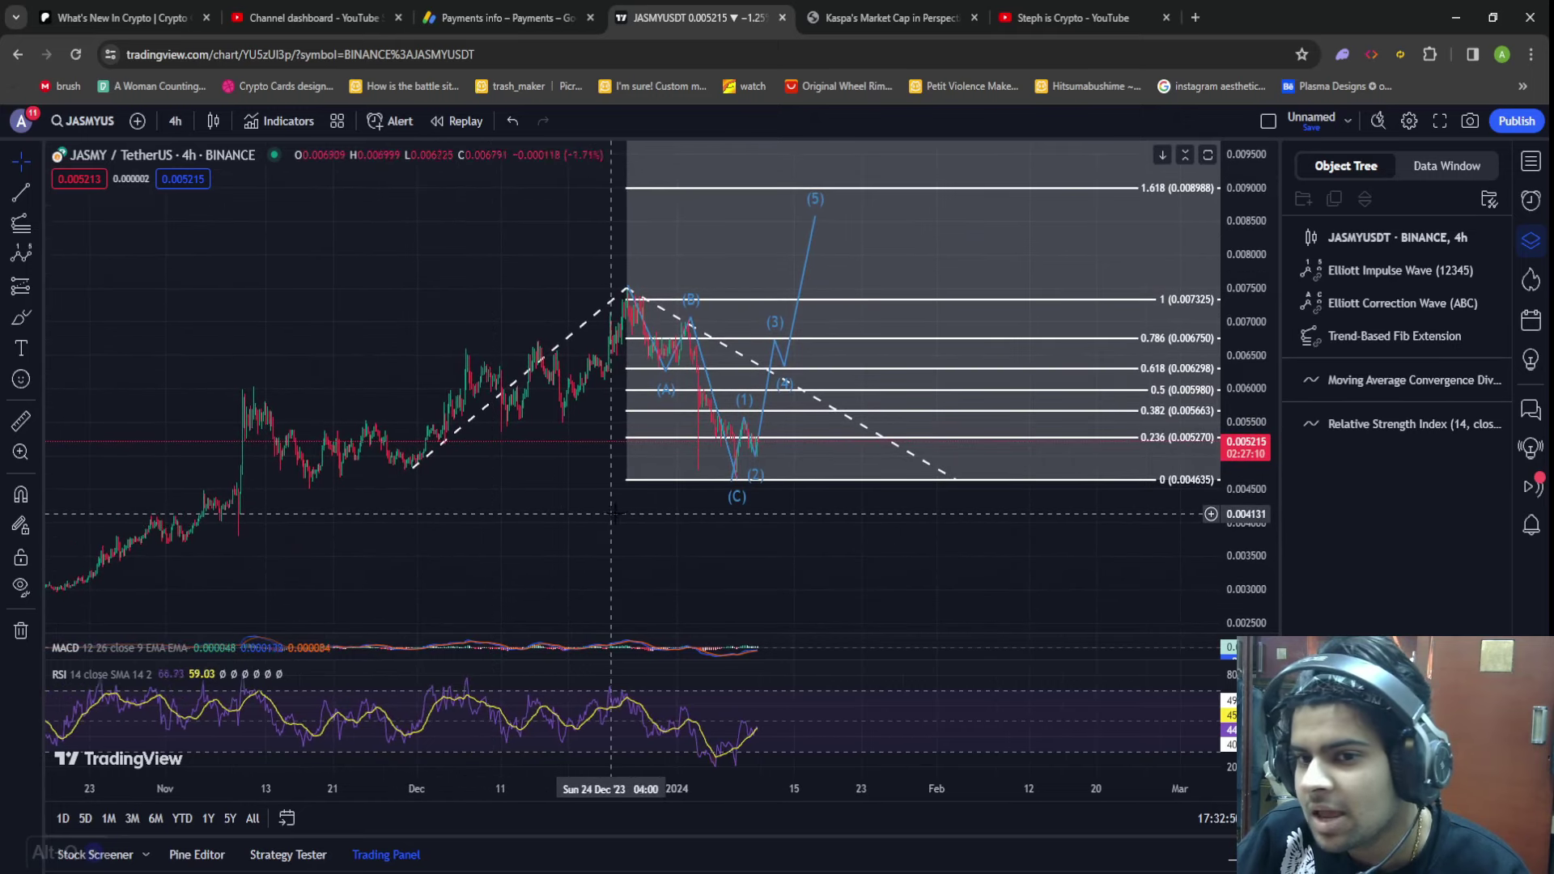
scroll(502, 558, "up", 3)
left_click_drag(516, 595, 653, 676)
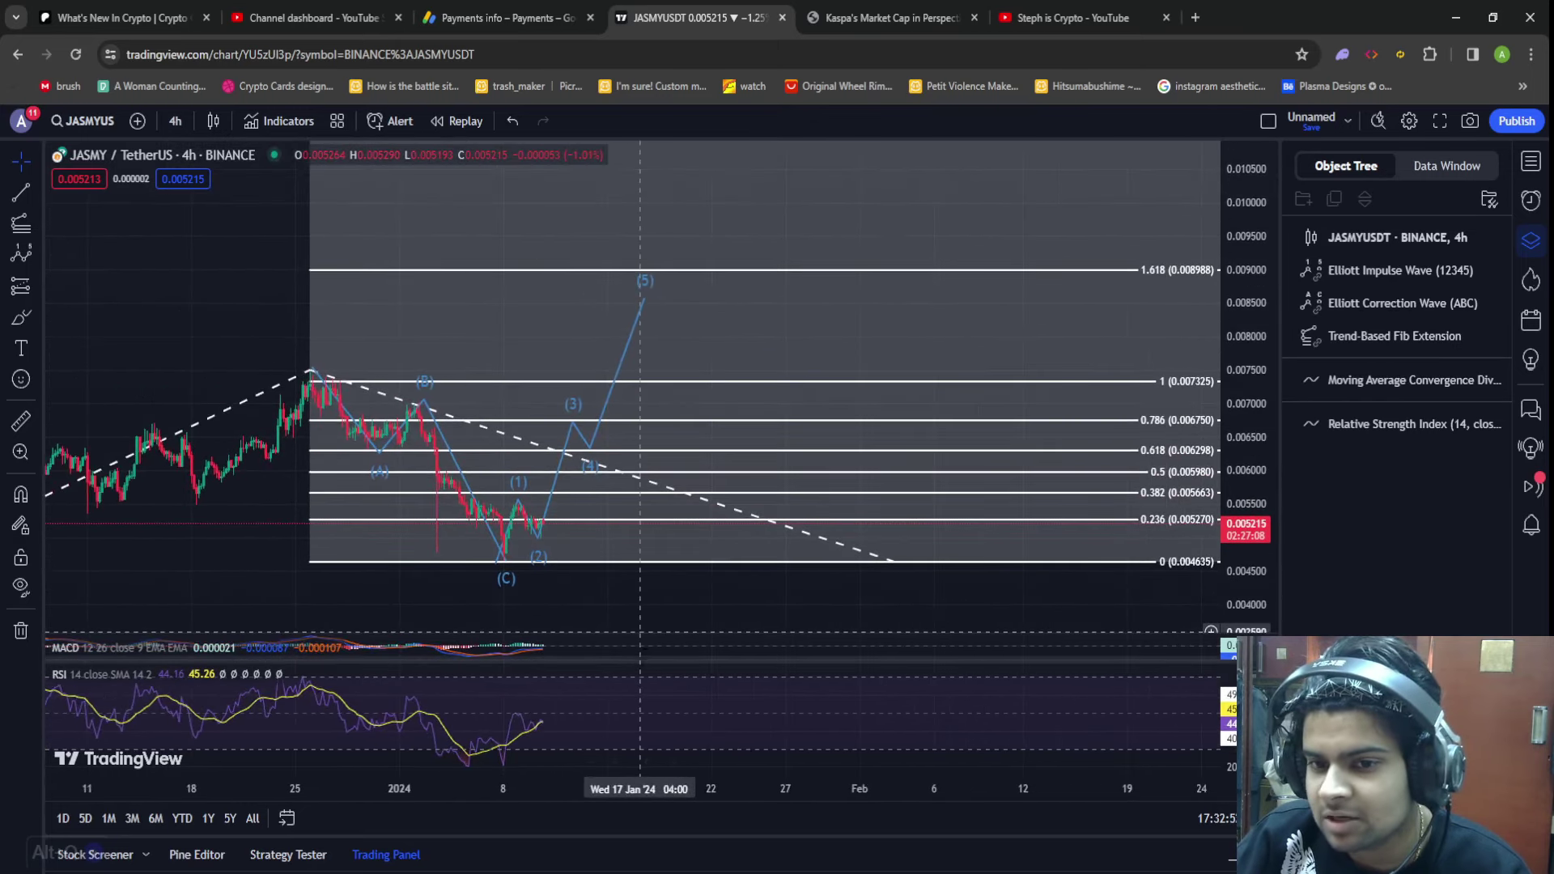
left_click_drag(567, 599, 671, 603)
left_click_drag(1244, 468, 1244, 453)
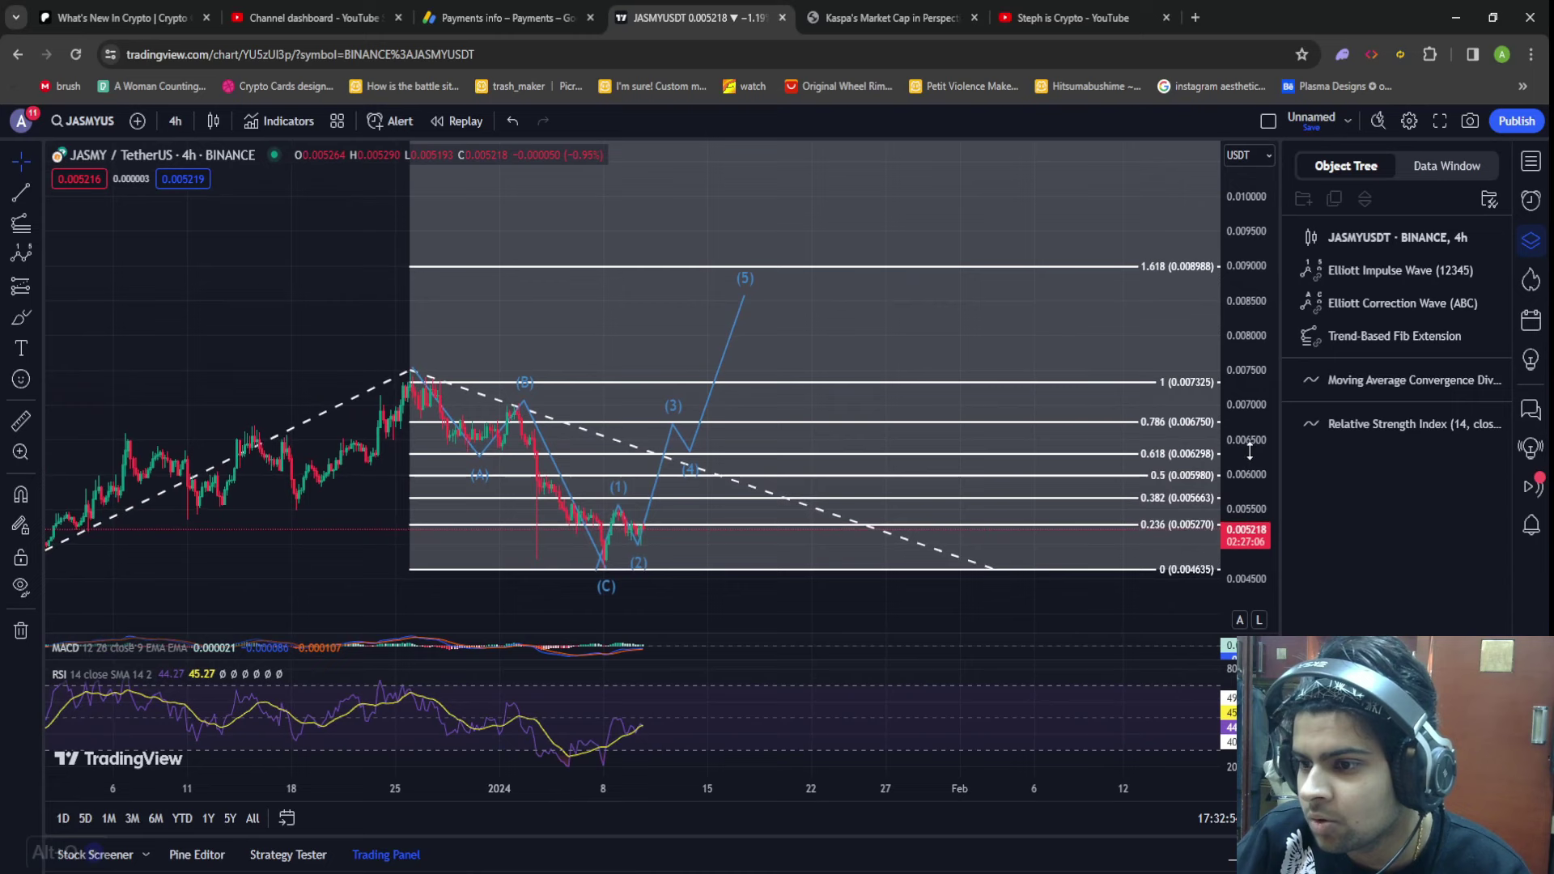
left_click_drag(915, 441, 729, 444)
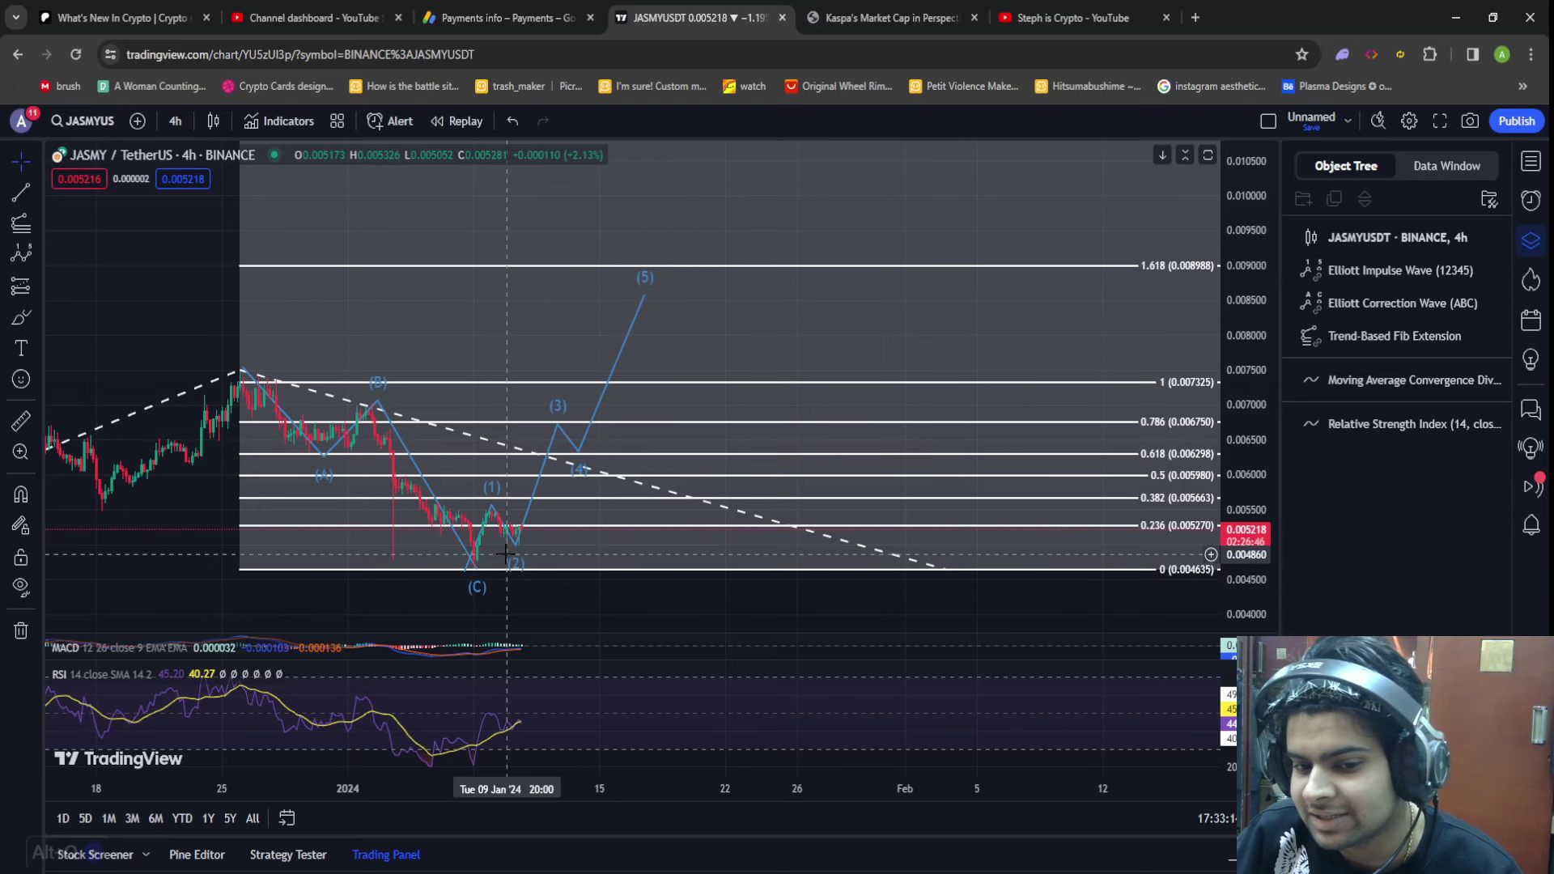
key("alt+Tab")
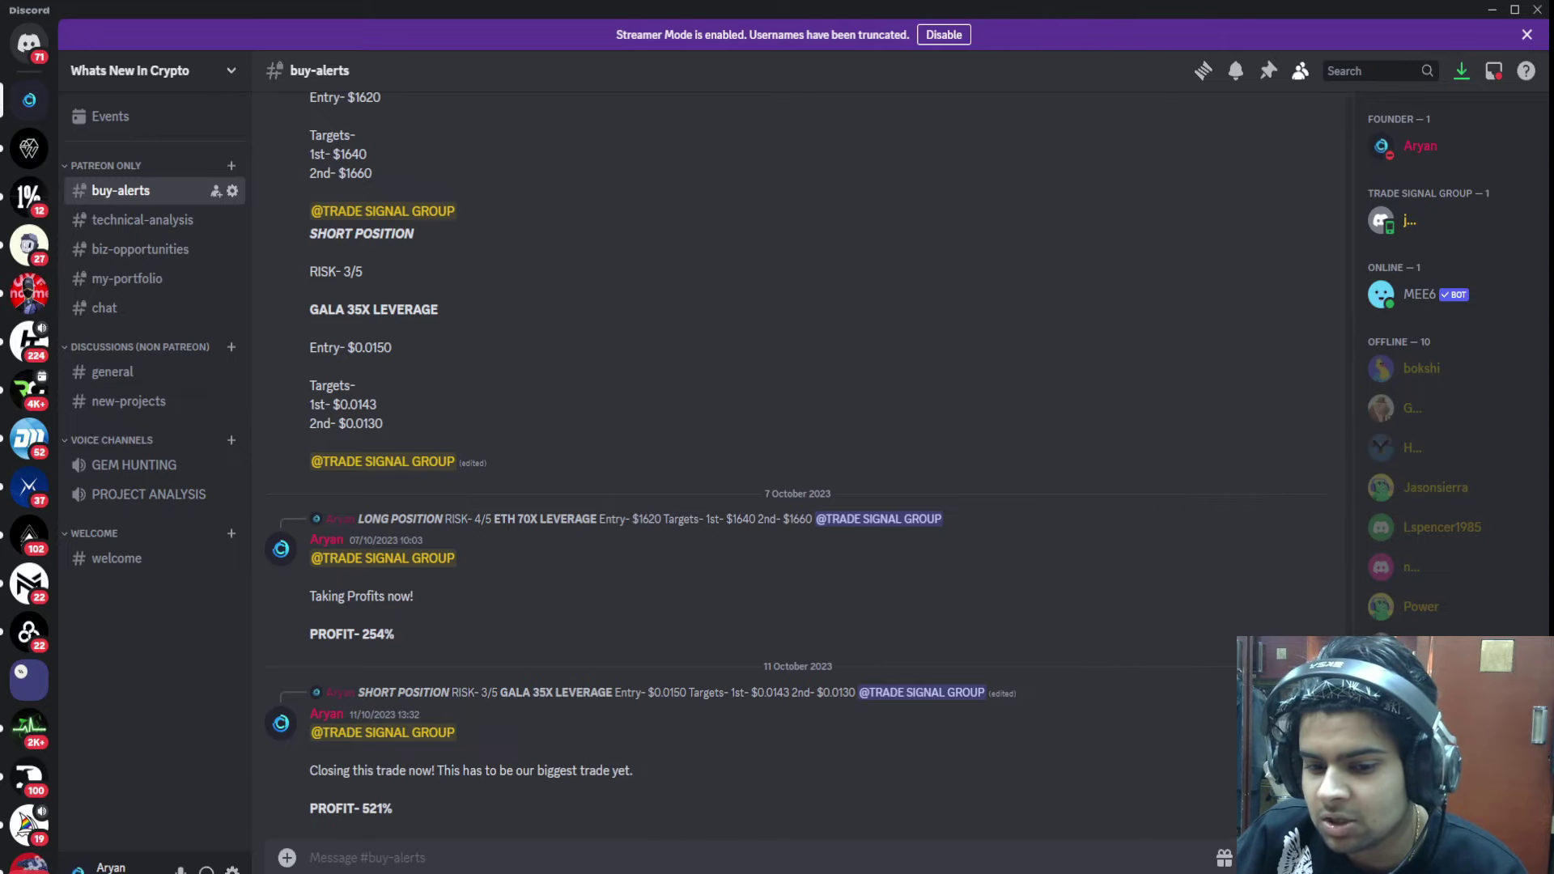
key("alt+Tab")
scroll(1210, 500, "down", 2)
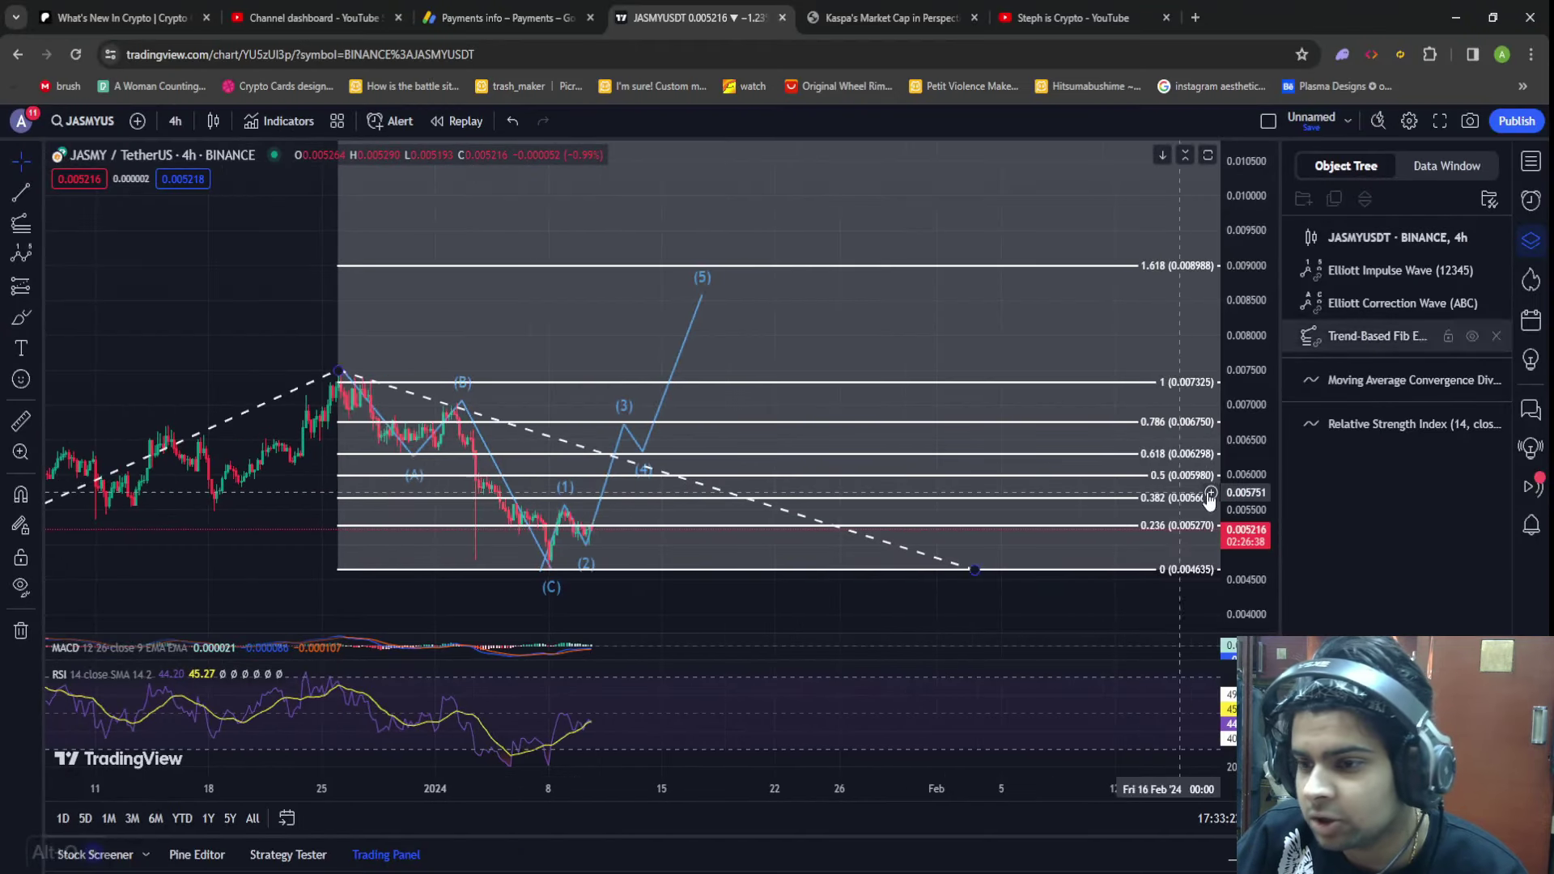
left_click(1210, 499)
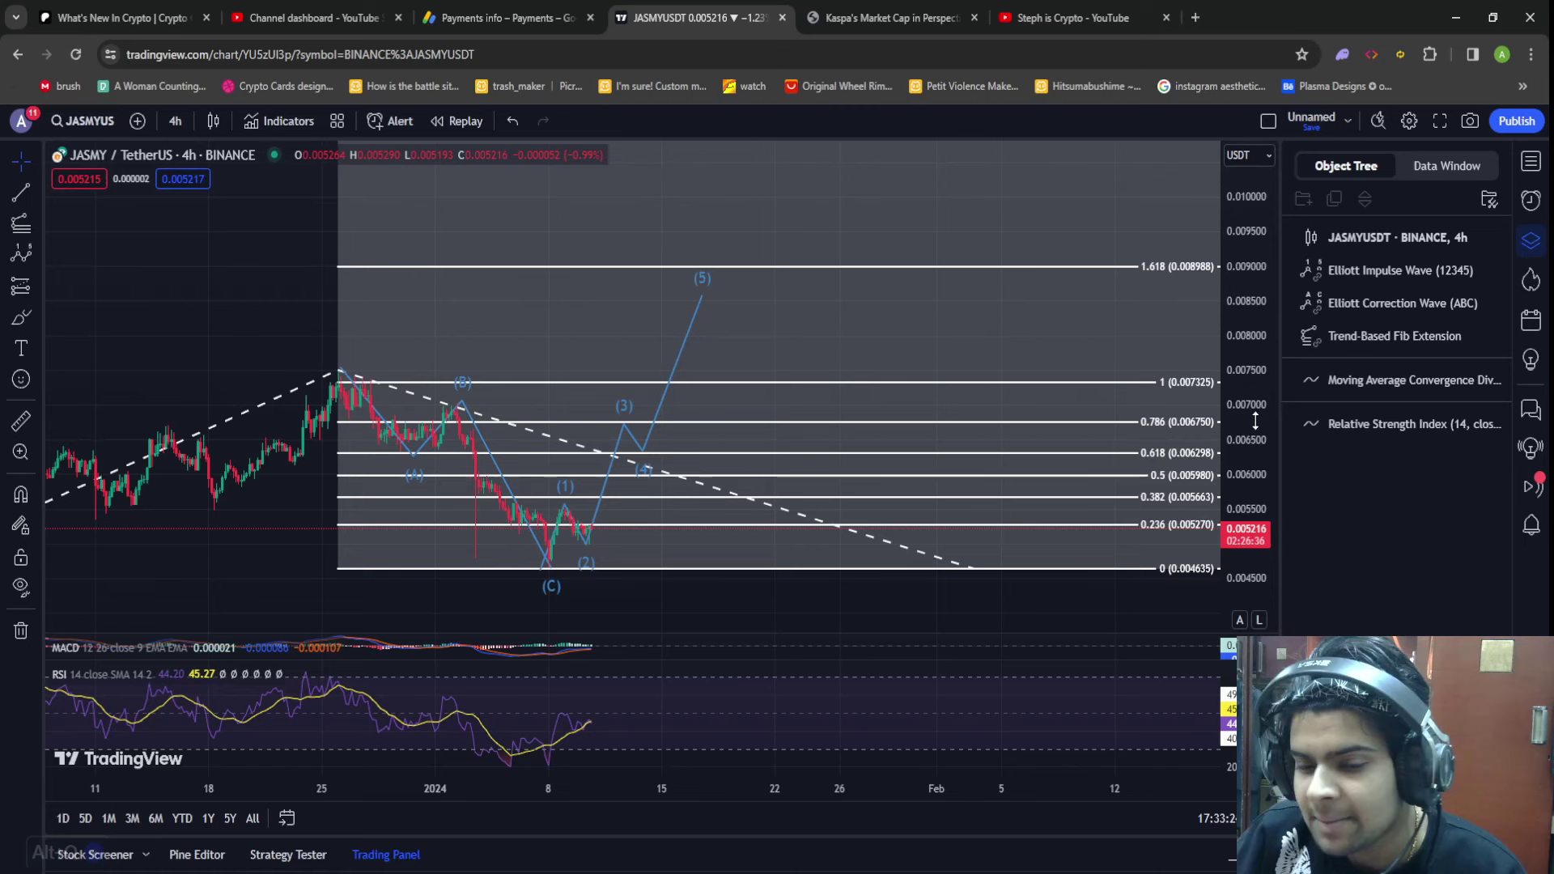
scroll(677, 507, "up", 1)
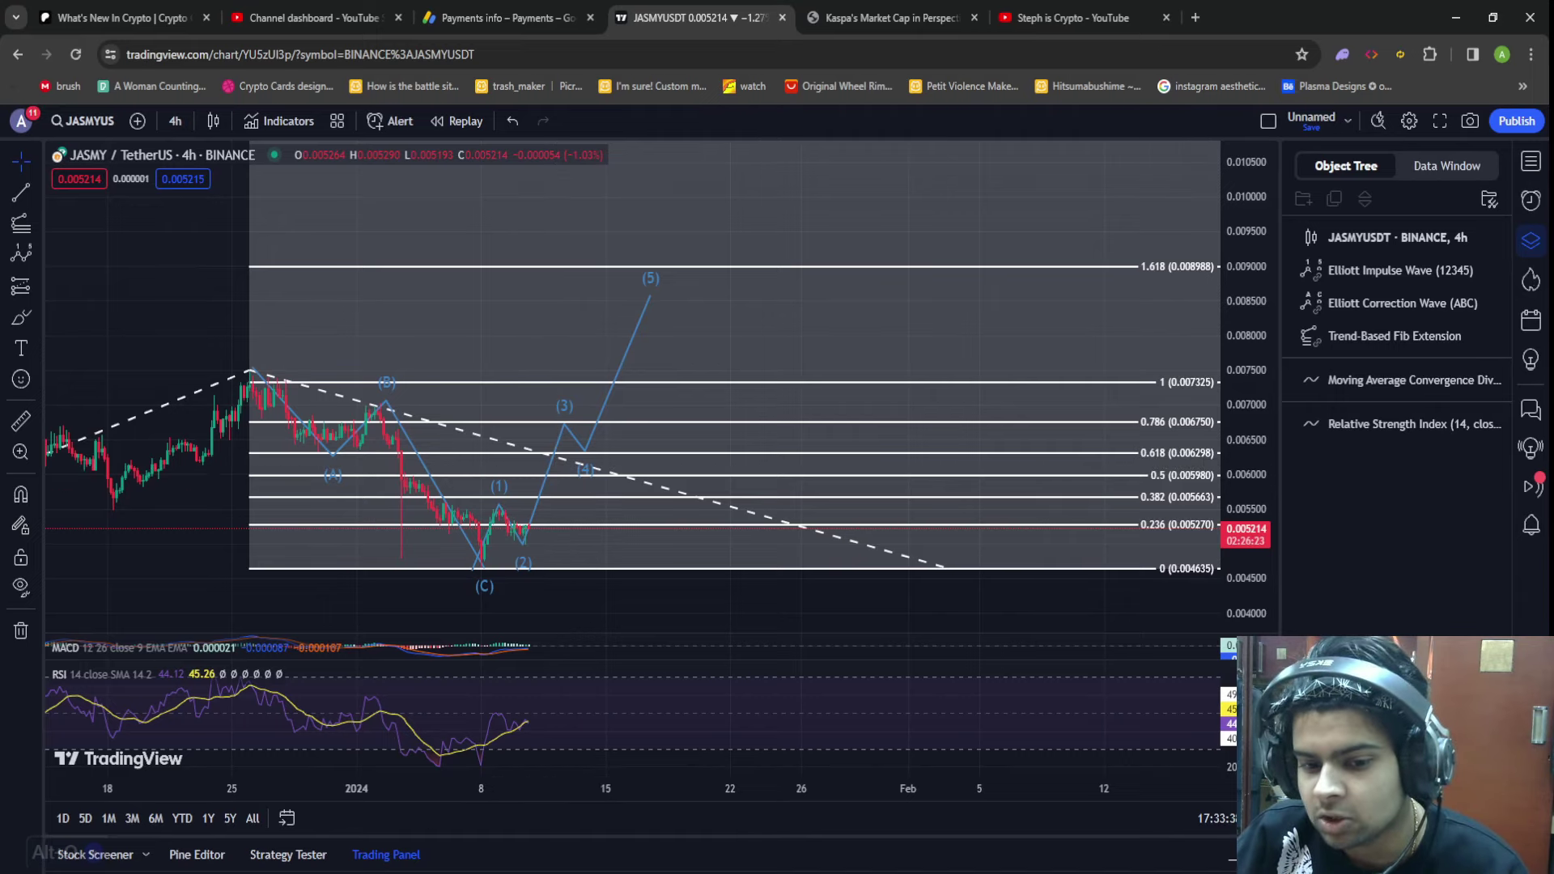
Step: Switch to Discord's #buy-alerts channel and scroll up to older trade posts
key("alt+Tab")
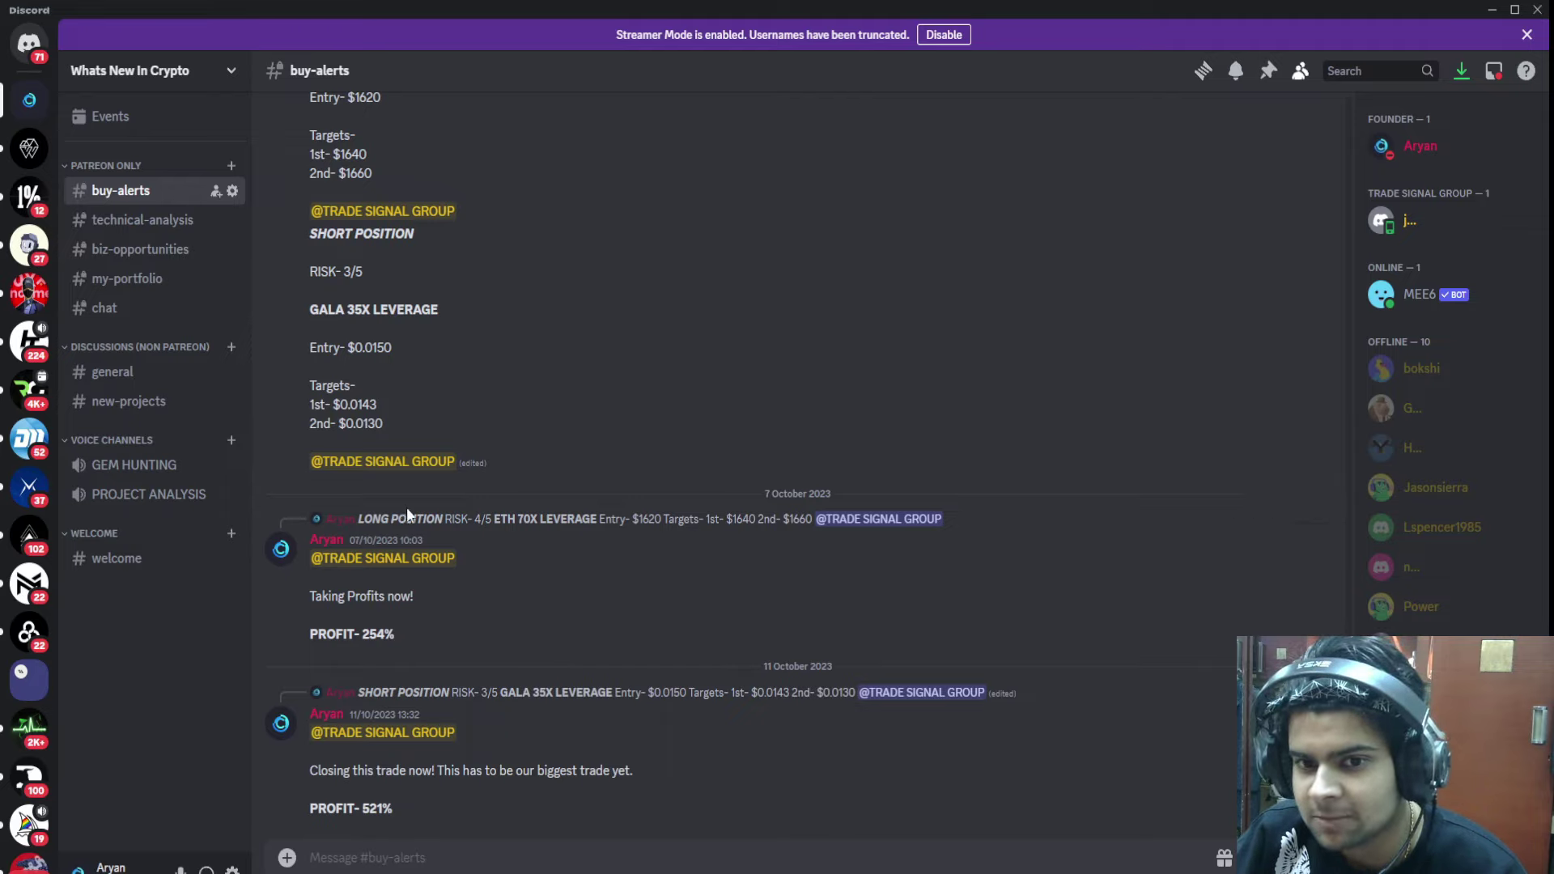
scroll(408, 510, "up", 5)
scroll(409, 513, "up", 5)
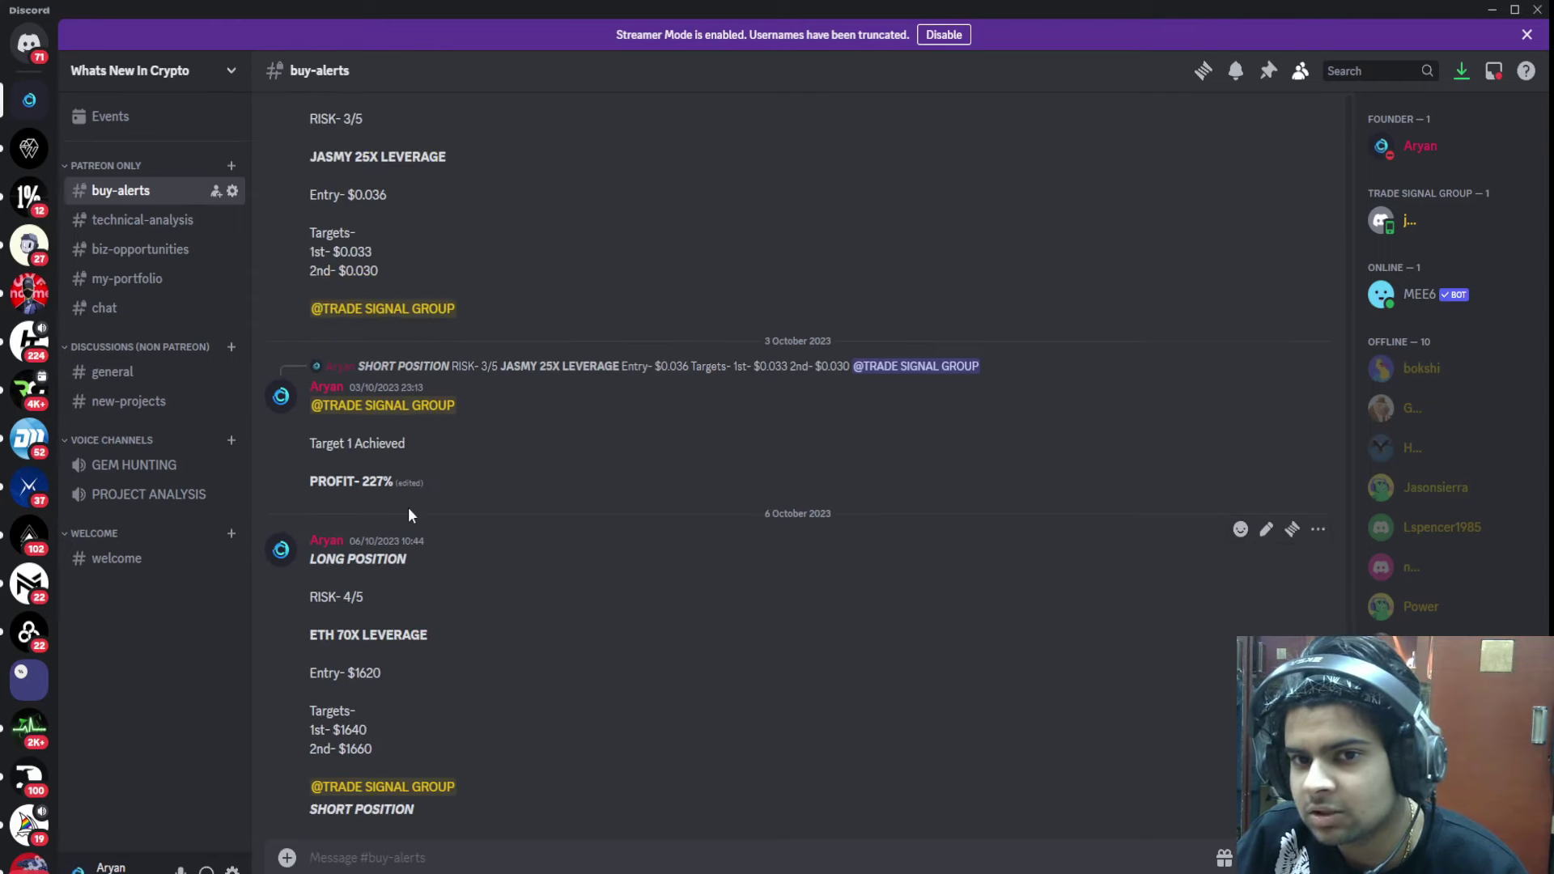
scroll(408, 510, "up", 3)
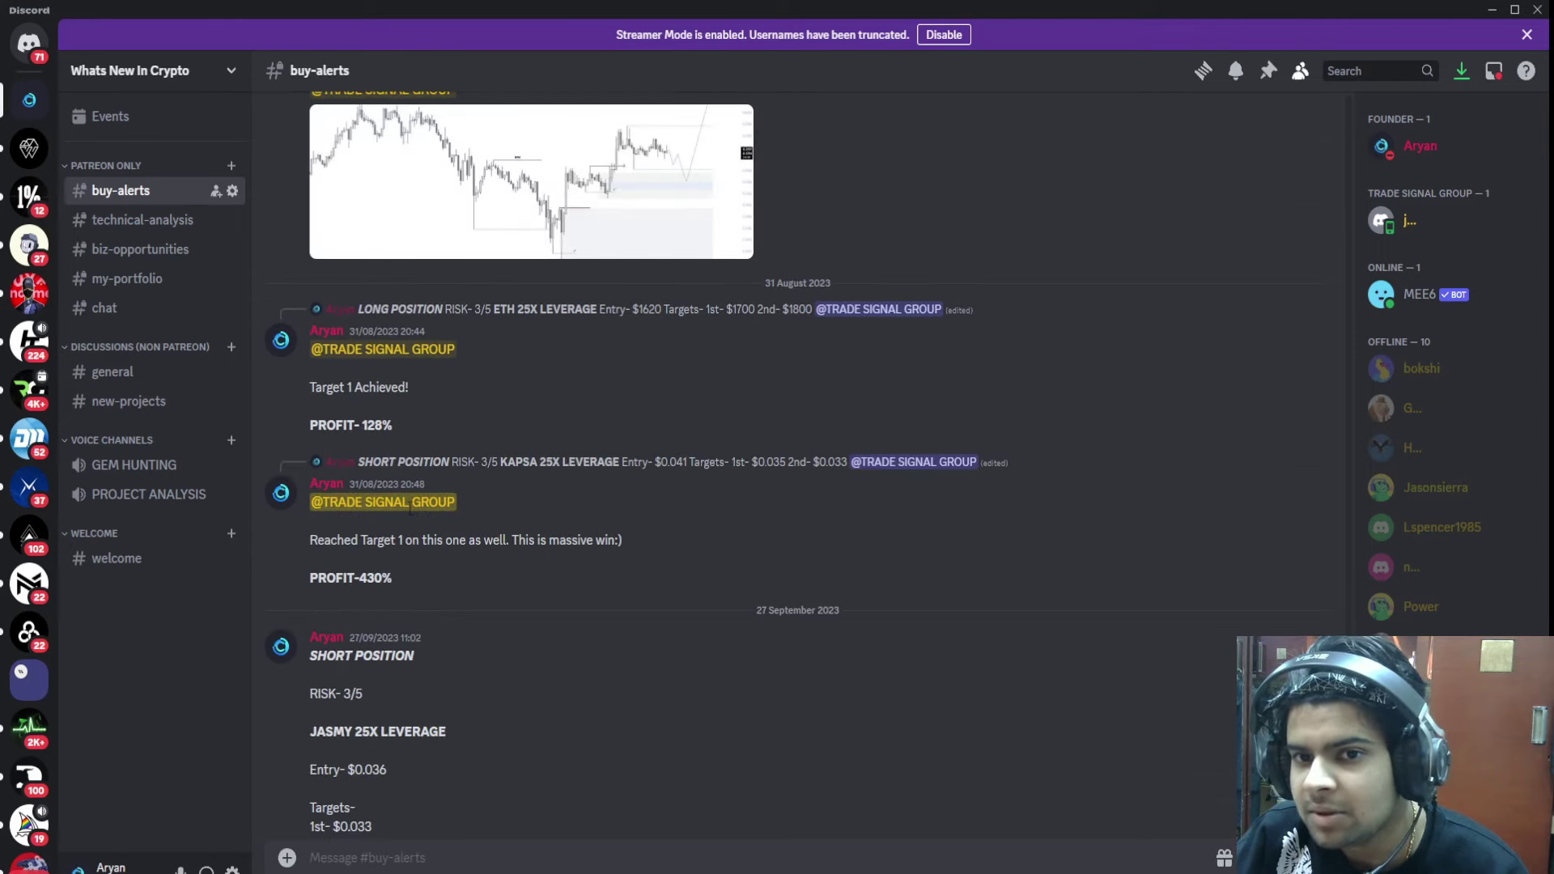
Step: Highlight the PROFIT results: 128%, 430% and the JASMY 25X short's 227%
left_click_drag(312, 420, 407, 435)
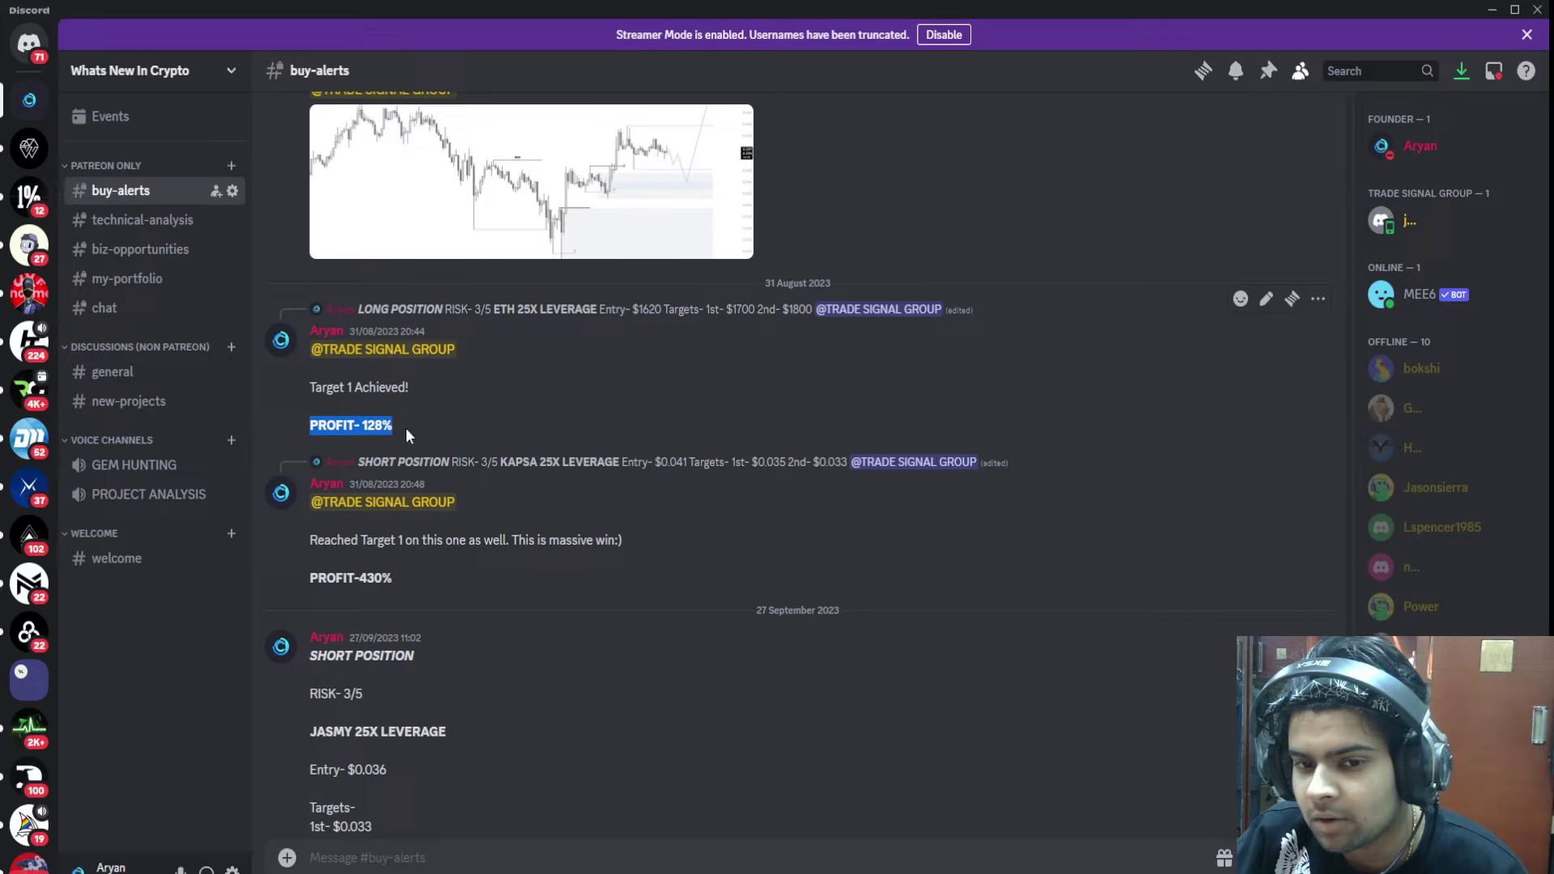
left_click(311, 426)
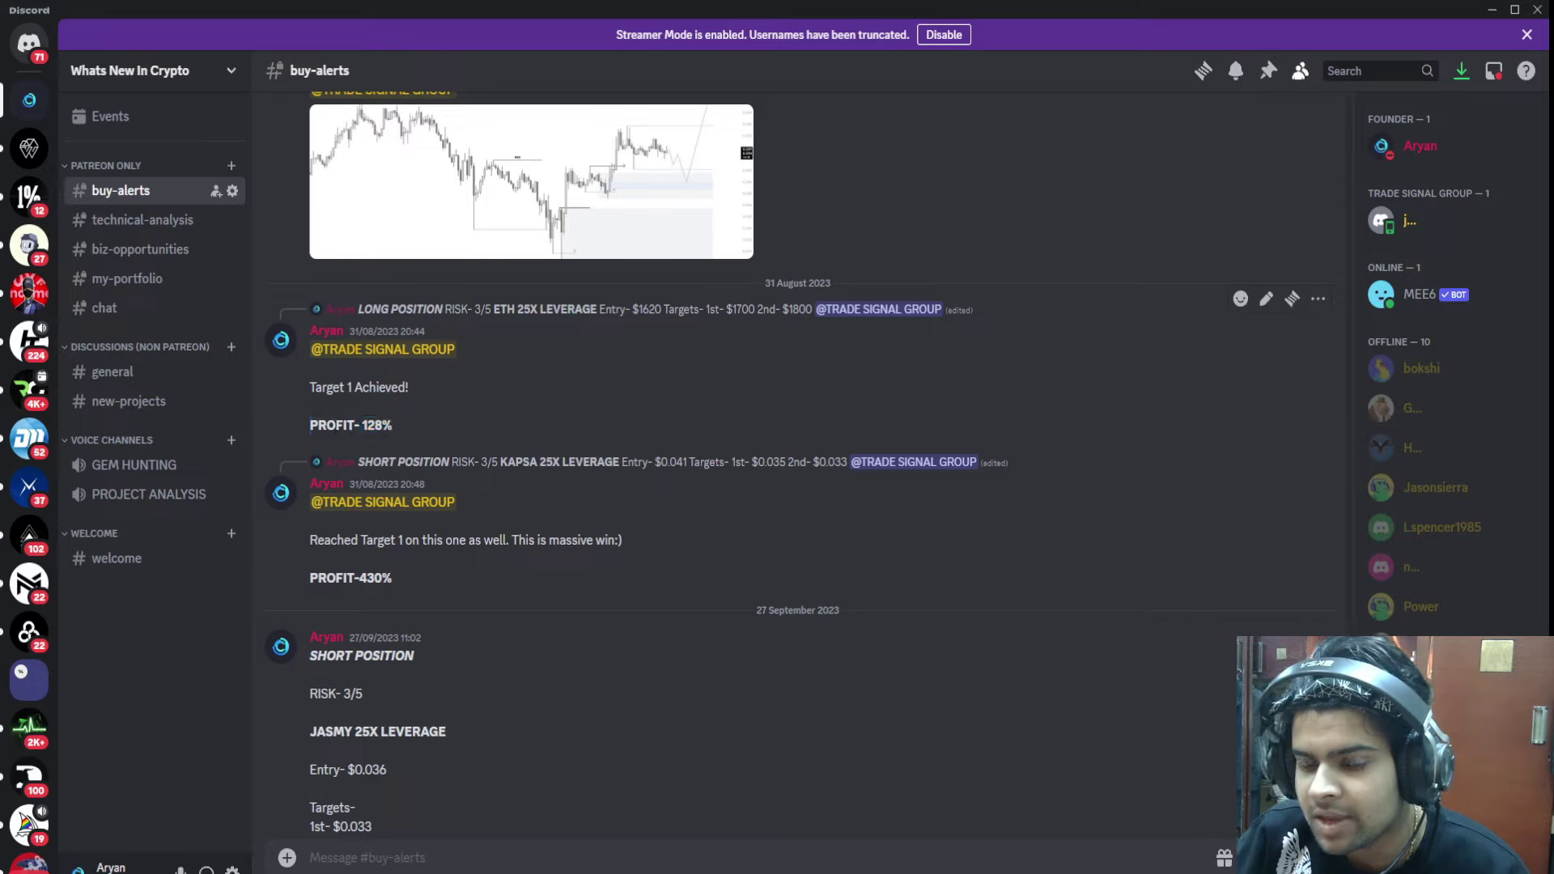
left_click_drag(311, 426, 395, 427)
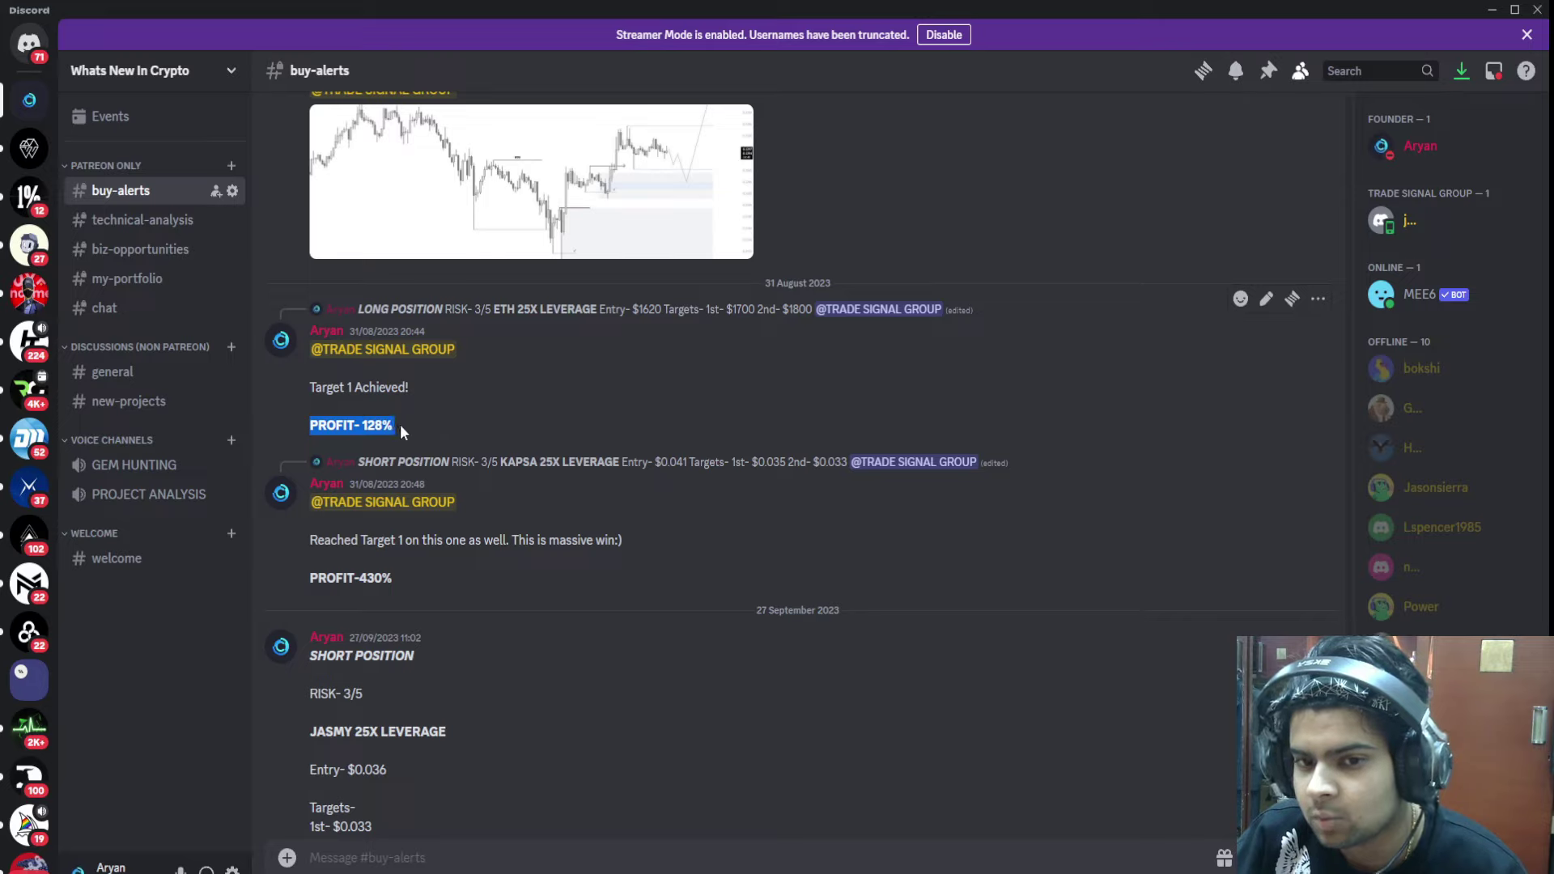
left_click_drag(311, 578, 395, 580)
scroll(454, 538, "down", 5)
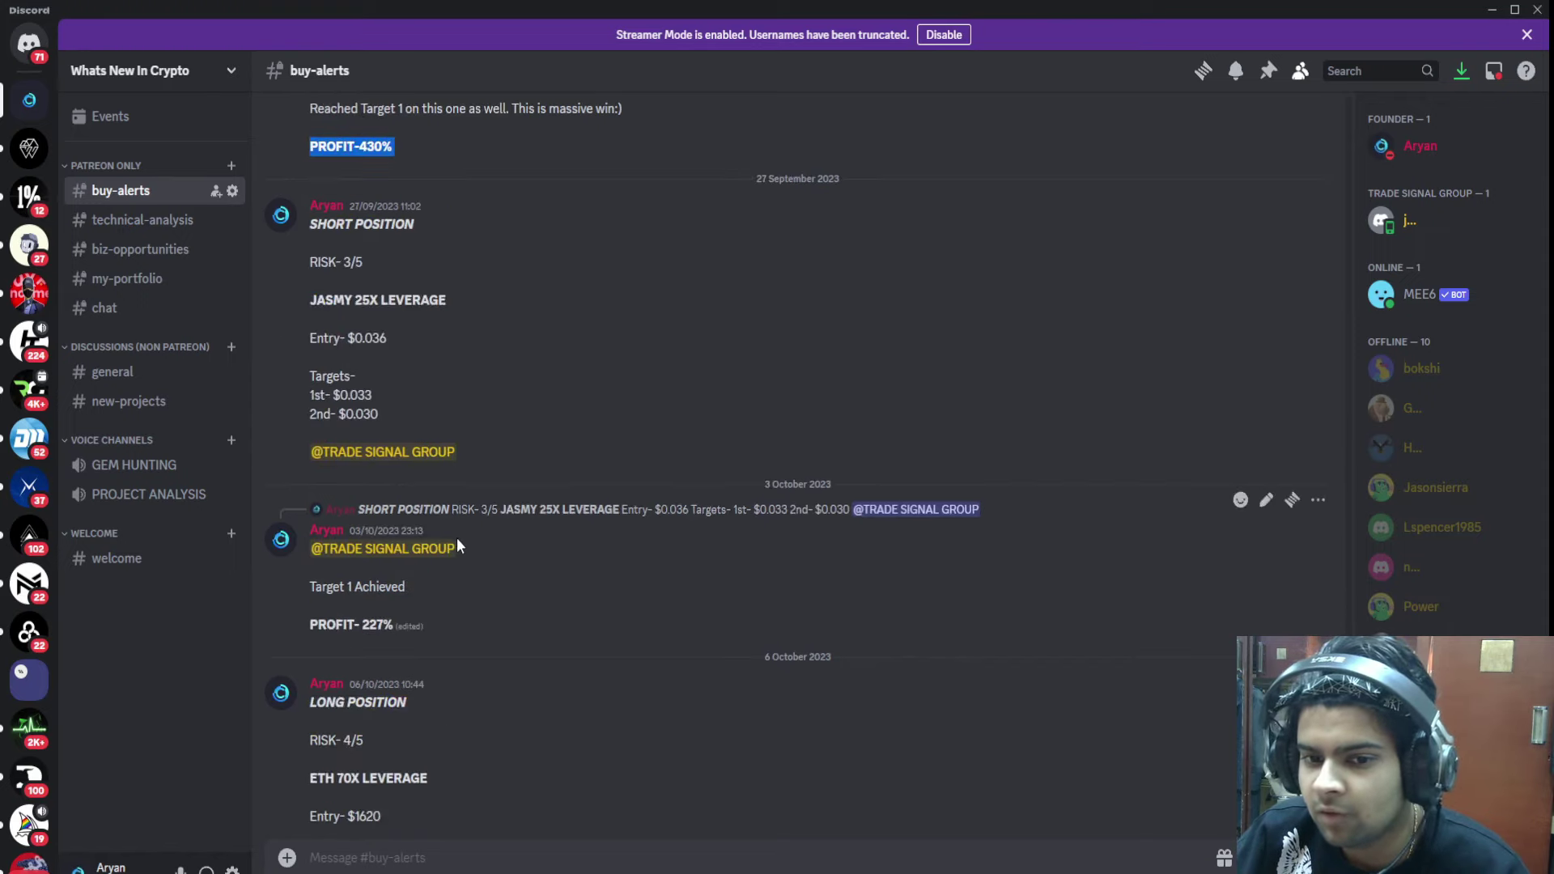
left_click_drag(310, 625, 395, 625)
Step: Clear the highlight and scroll down to the ETH 254% and GALA 521% October results
left_click(488, 609)
scroll(487, 607, "down", 5)
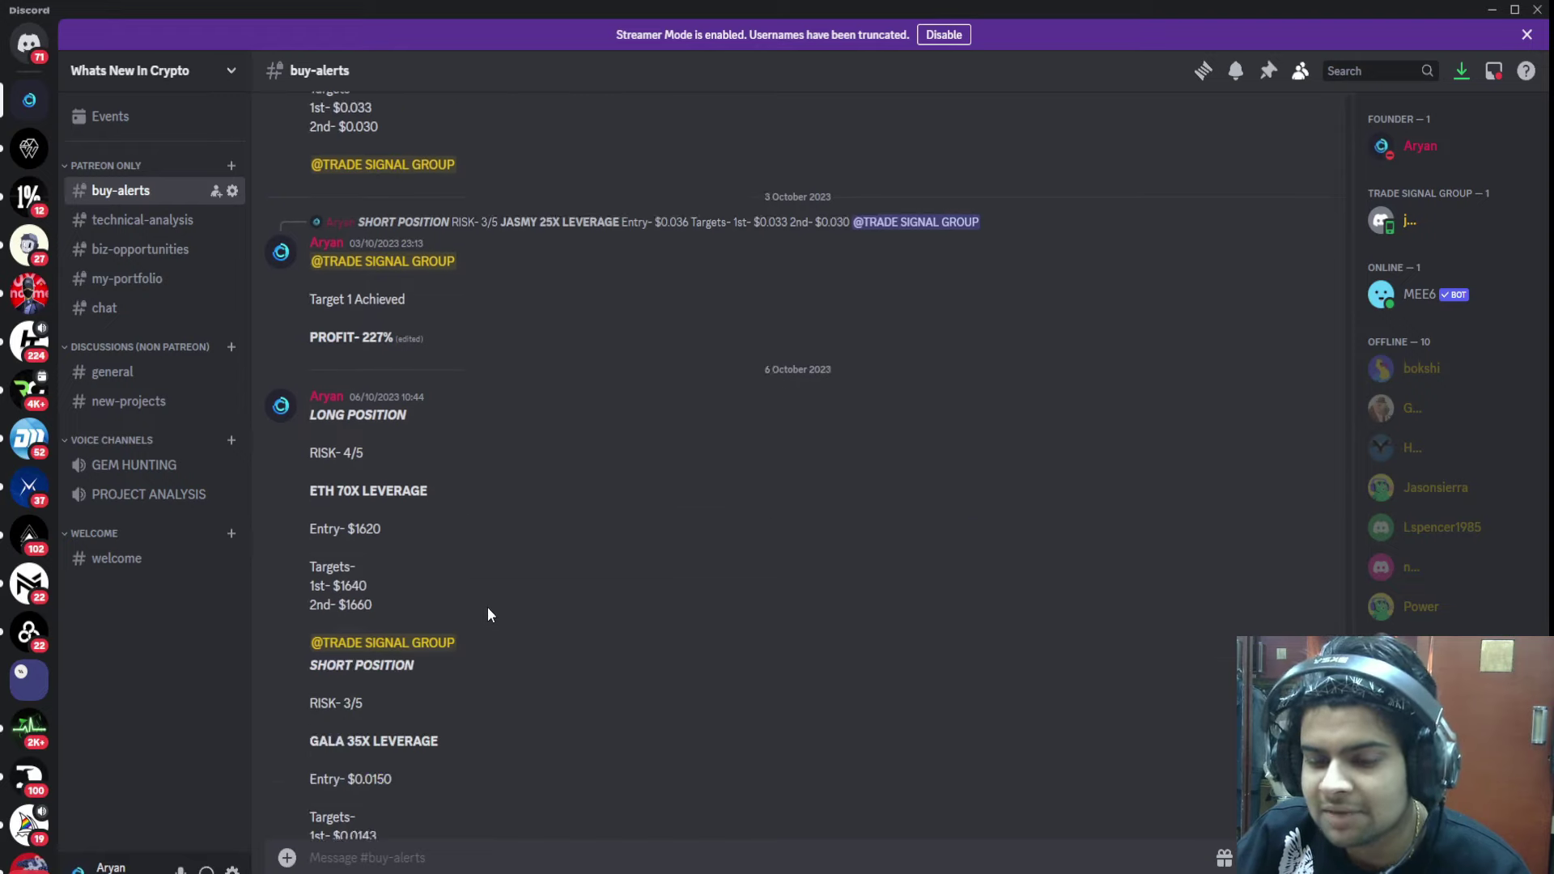
scroll(487, 607, "up", 2)
scroll(488, 609, "down", 5)
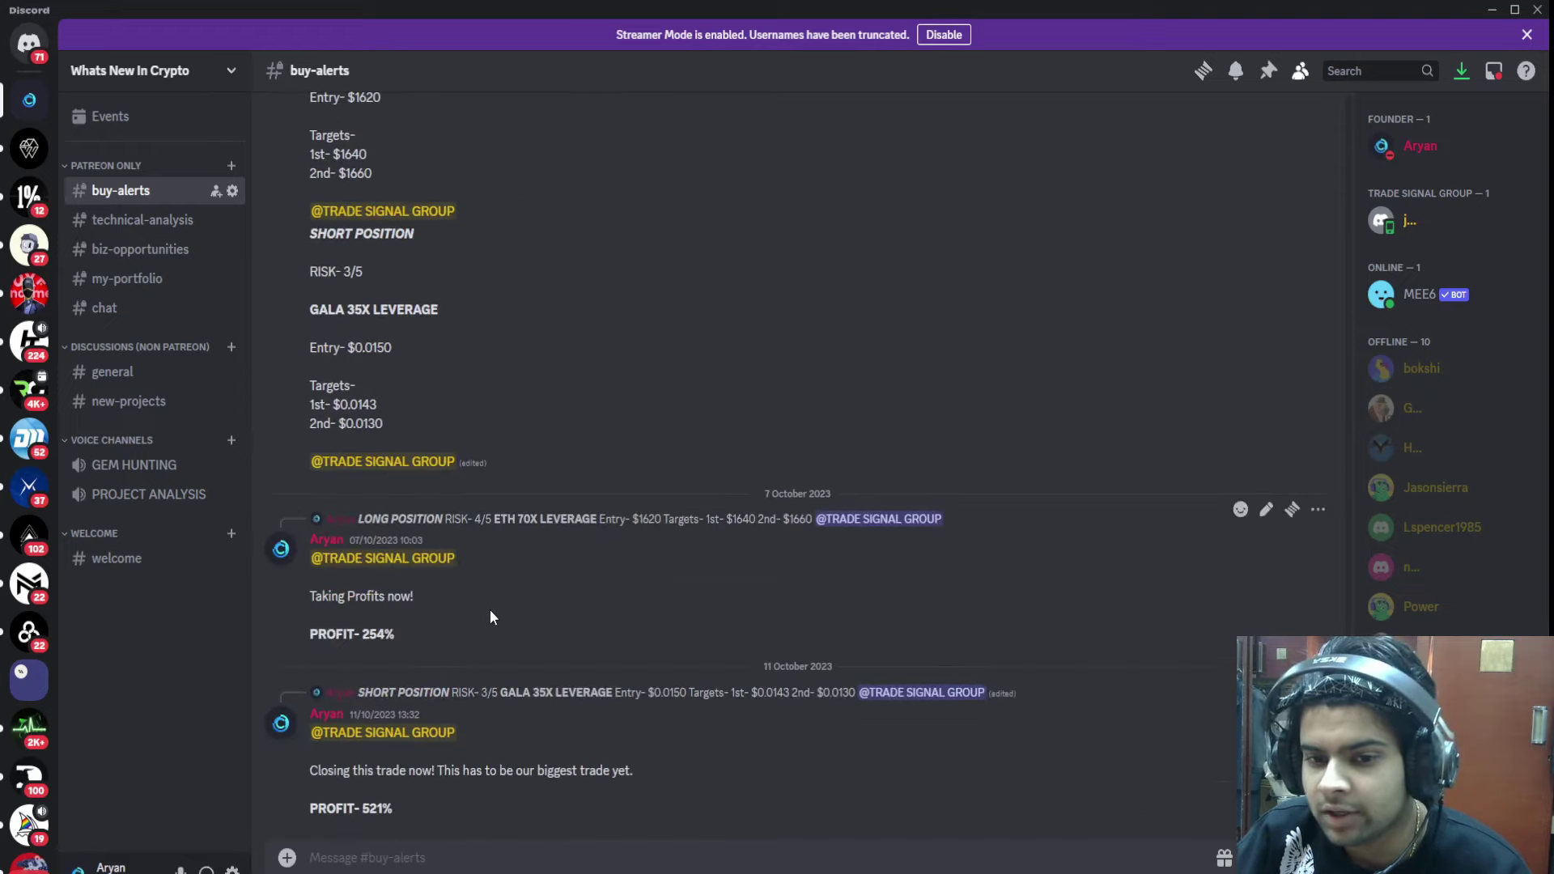